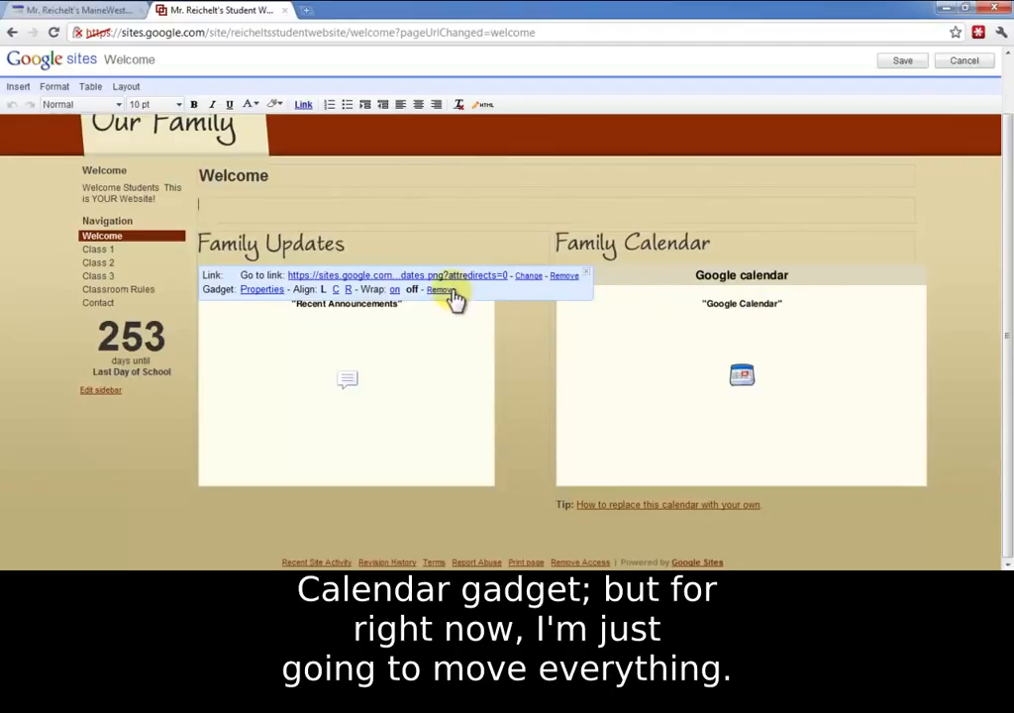
# Step: Remove the Recent Announcements and Google Calendar gadgets and the Family Calendar heading image from the Welcome page
pyautogui.click(699, 318)
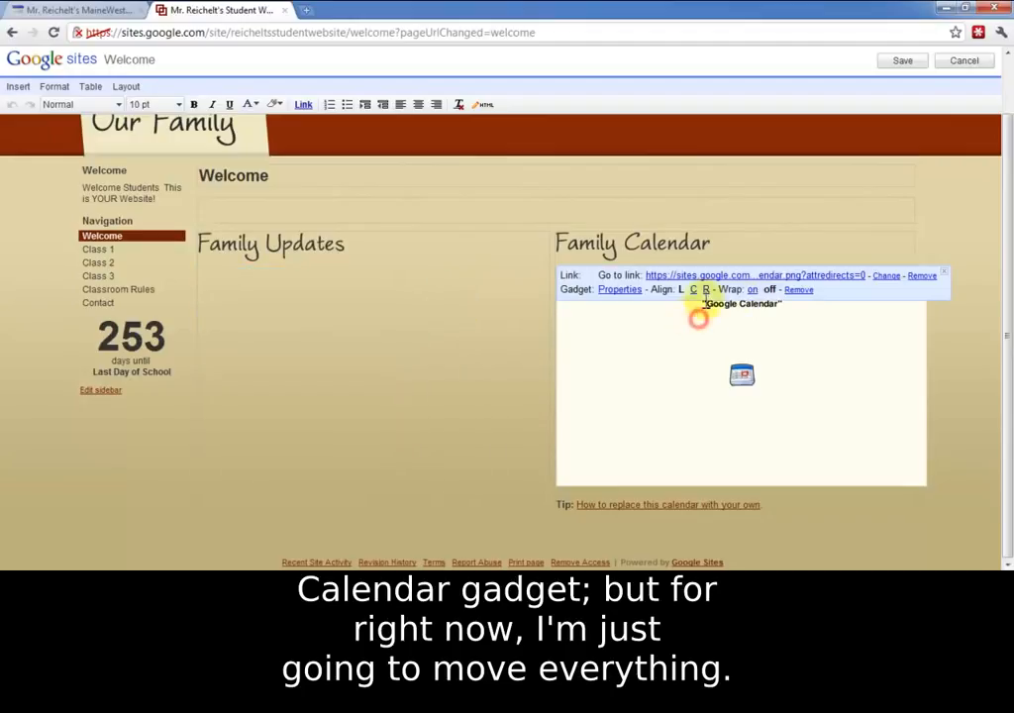
pyautogui.click(798, 289)
pyautogui.click(645, 306)
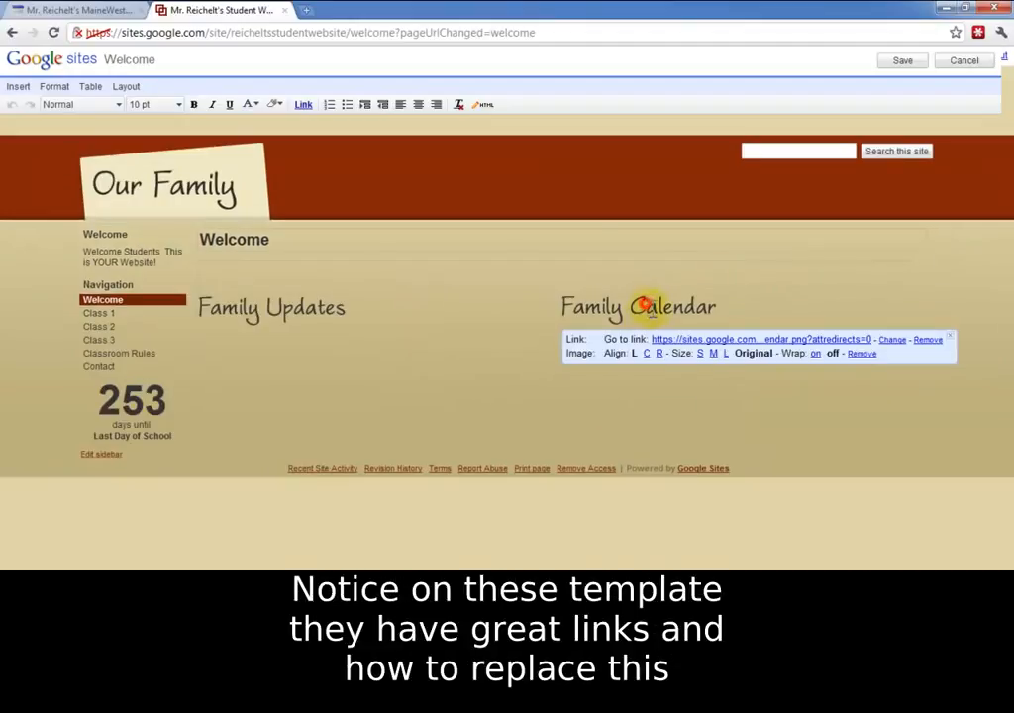
pyautogui.click(861, 353)
# Step: Delete the tip line about replacing the calendar and the Family Updates heading image from the page
pyautogui.moveTo(824, 335); pyautogui.dragTo(566, 320)
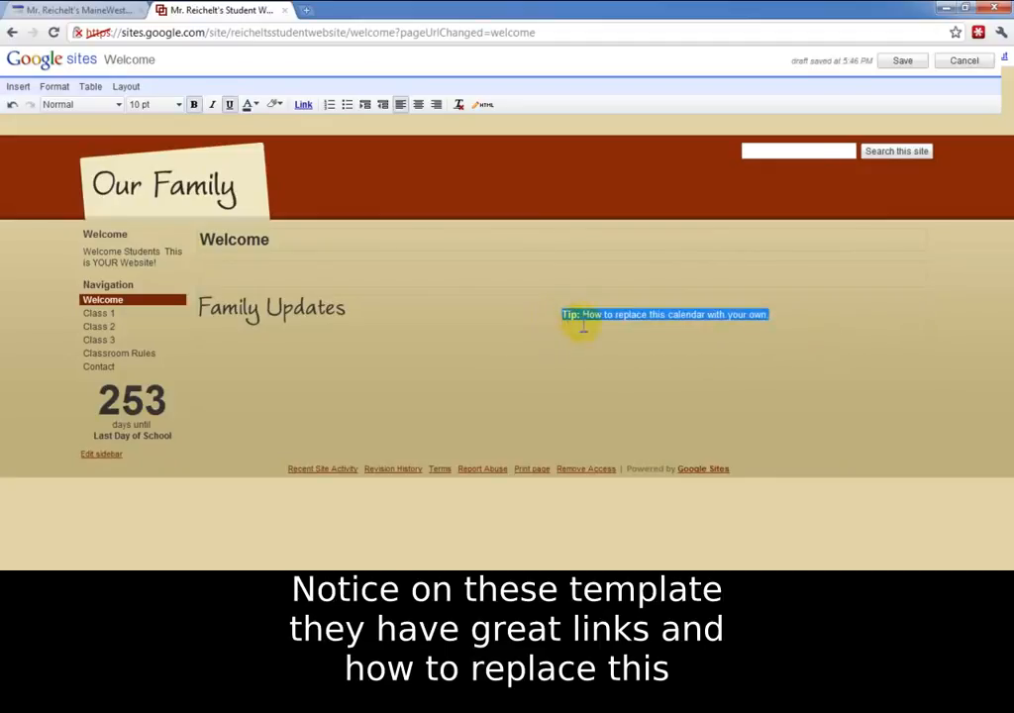
pyautogui.click(636, 339)
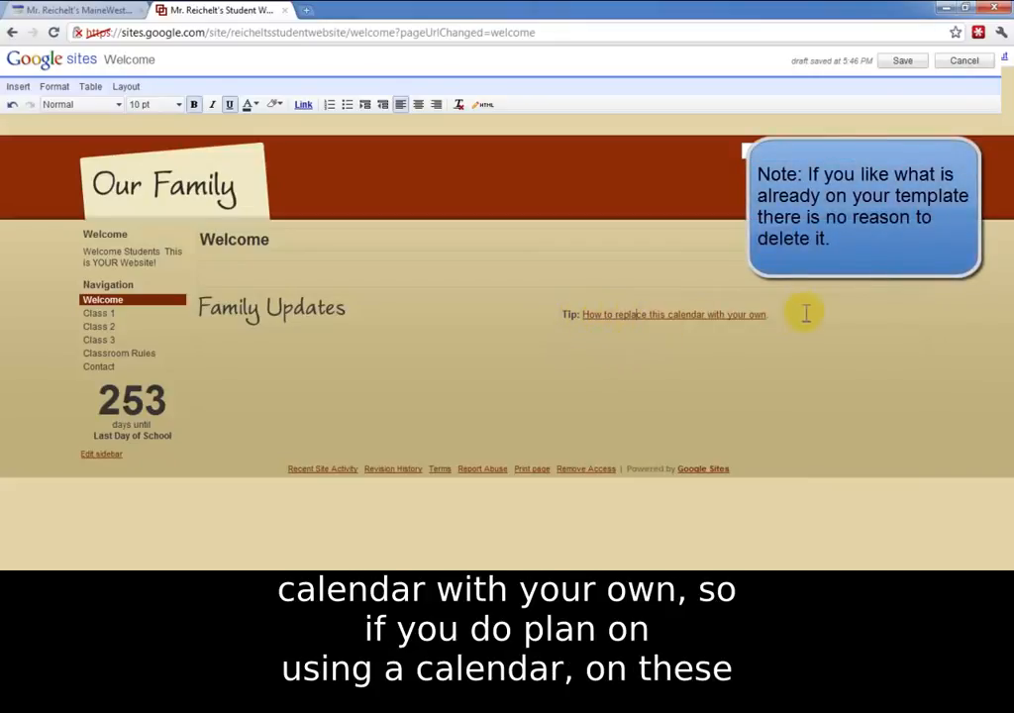
pyautogui.moveTo(805, 316); pyautogui.dragTo(549, 325)
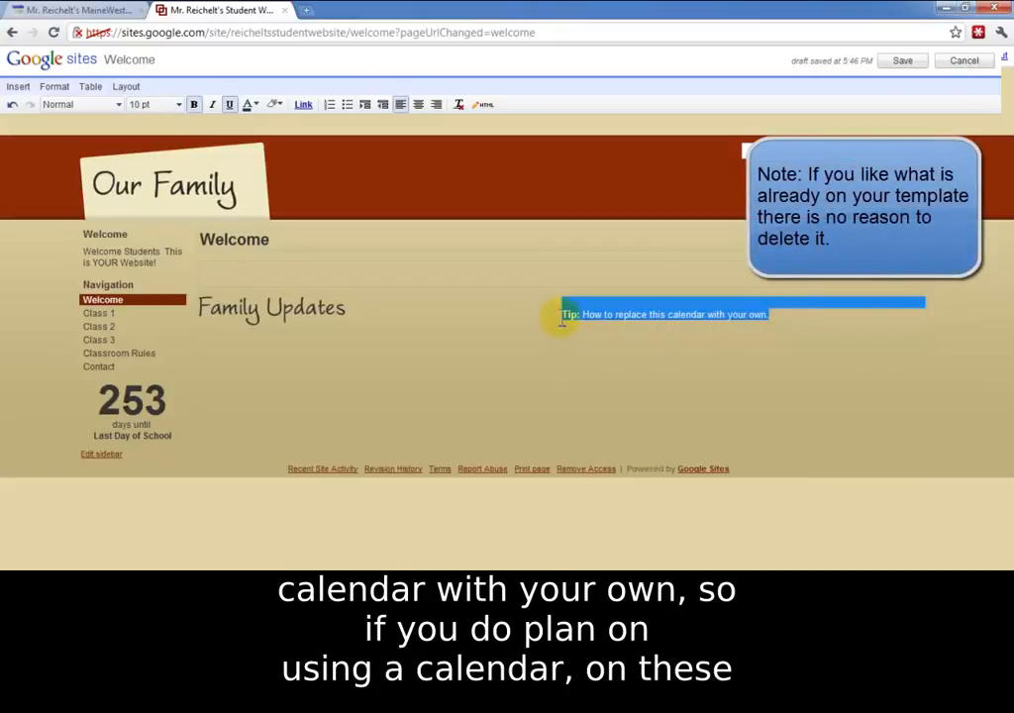
pyautogui.press('Delete')
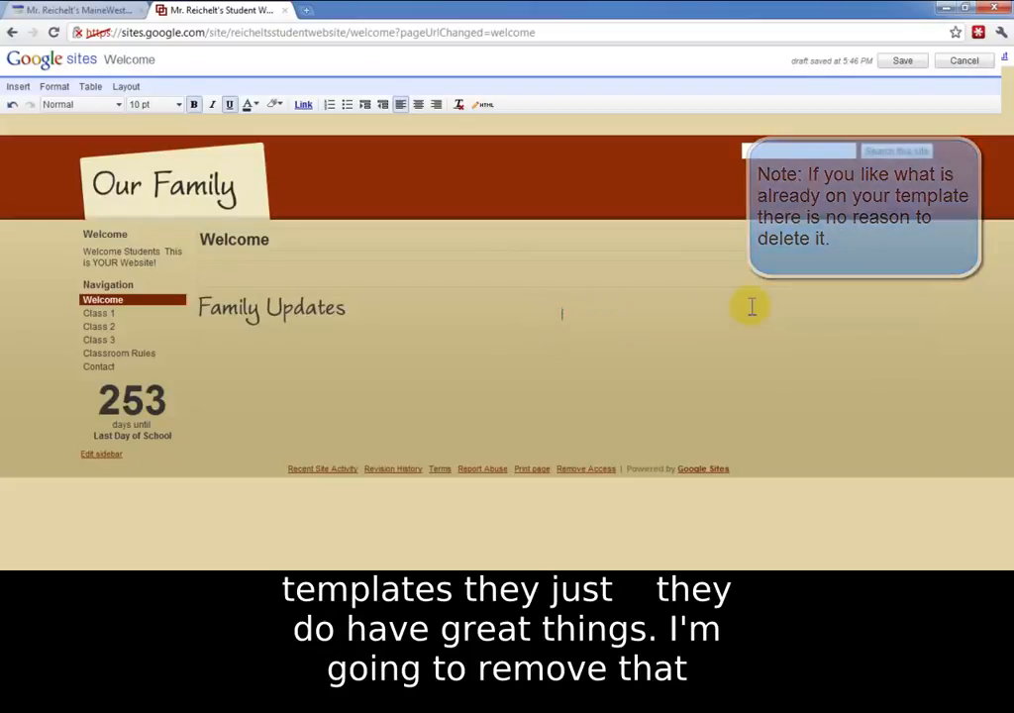
pyautogui.click(331, 307)
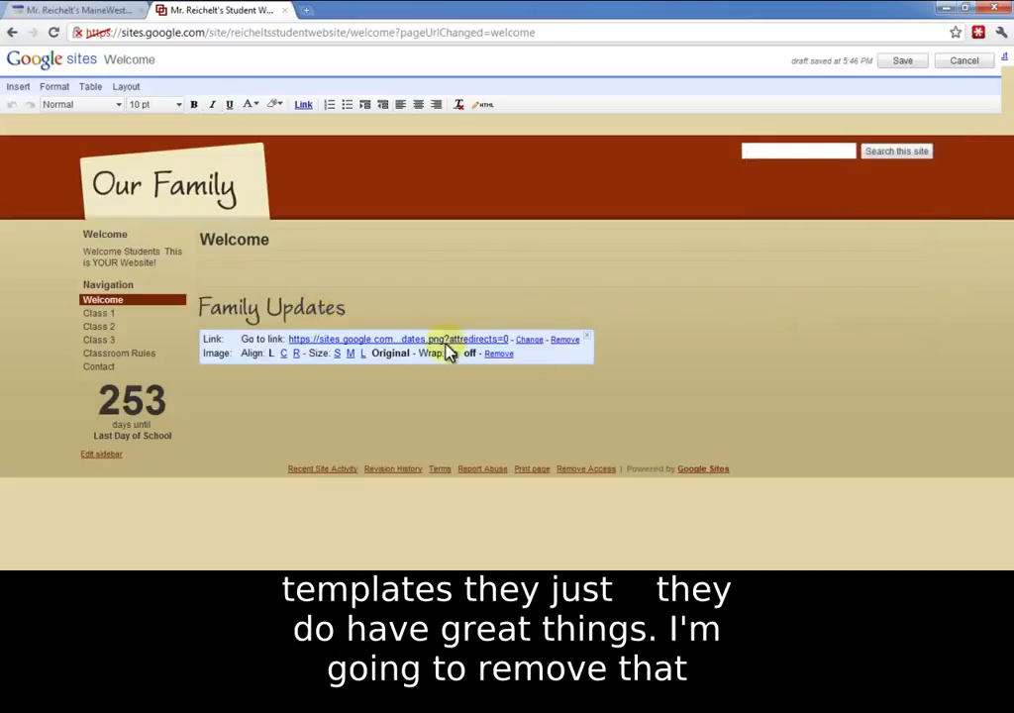
pyautogui.click(501, 354)
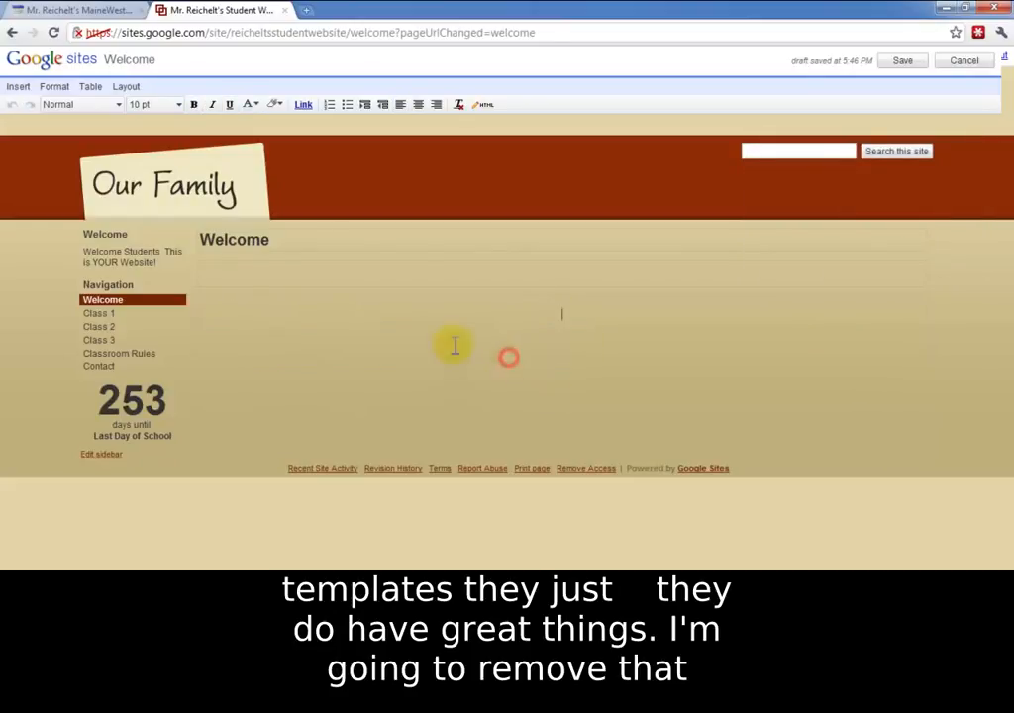
# Step: Copy the welcome message, through the Maine West High School line, from the existing MaineWest website and paste it into the Welcome page body
pyautogui.click(285, 275)
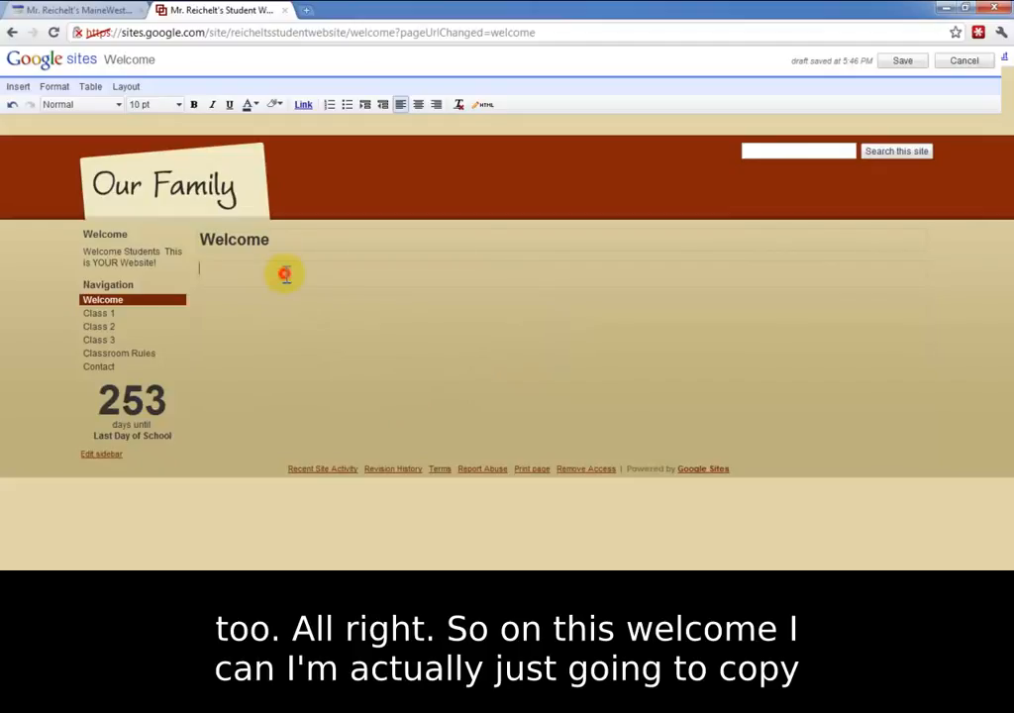
pyautogui.click(40, 10)
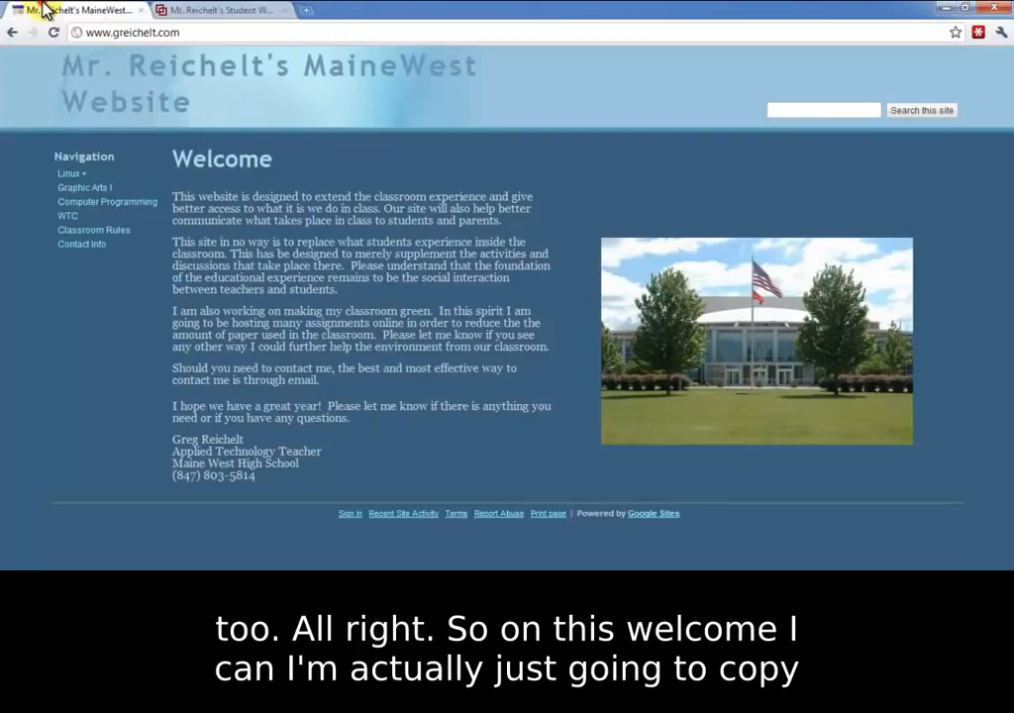
pyautogui.moveTo(269, 480); pyautogui.dragTo(173, 198)
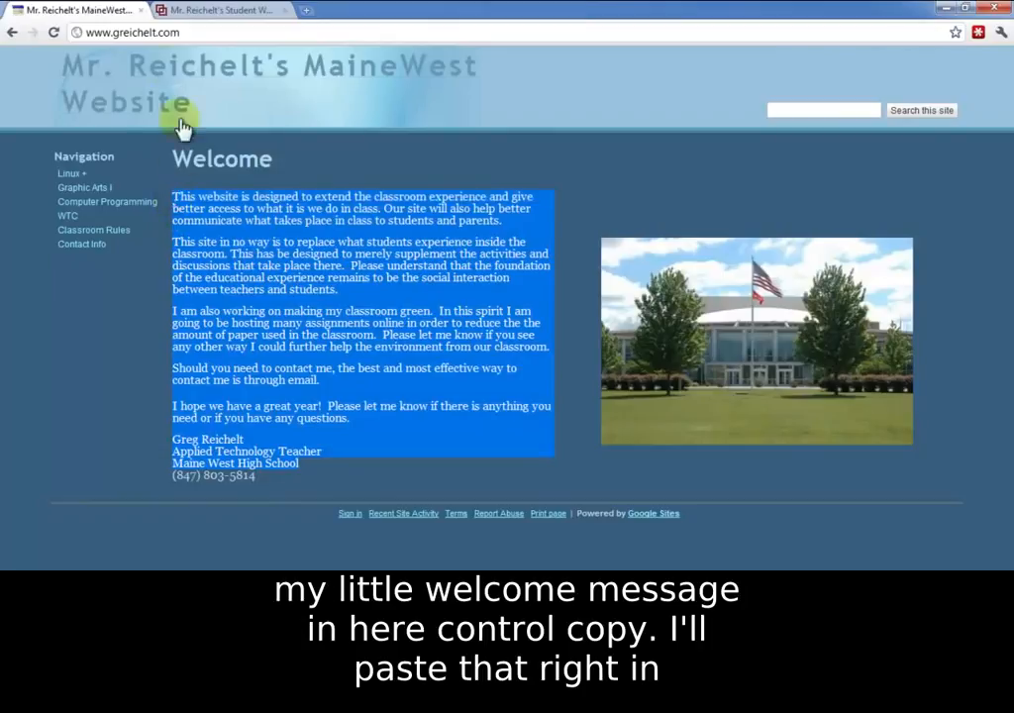
pyautogui.click(198, 10)
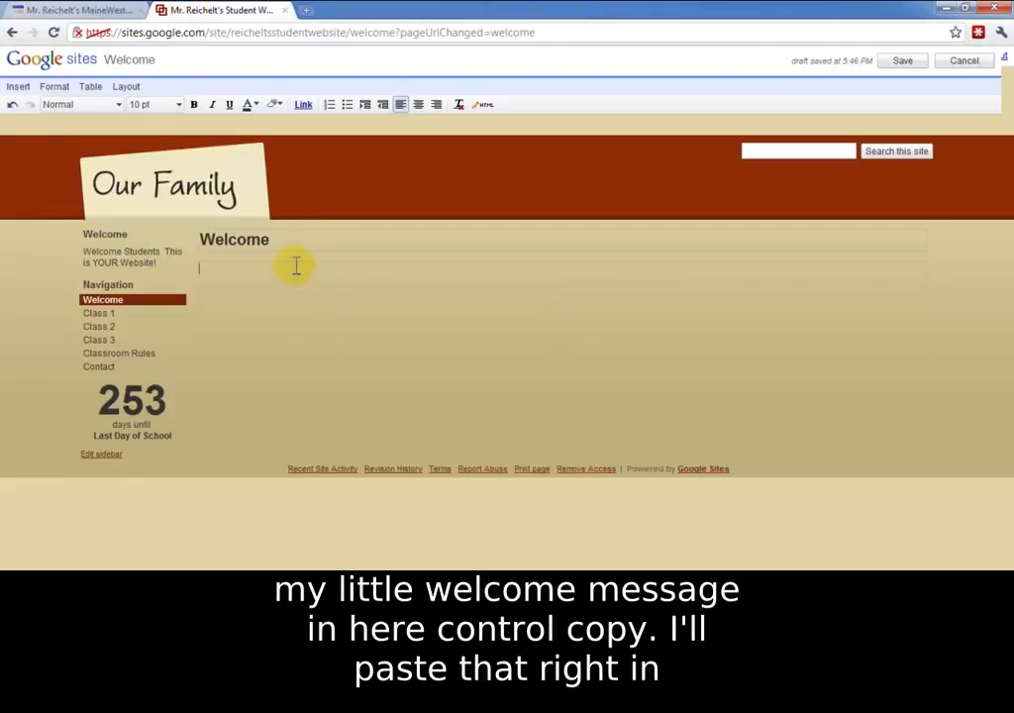
pyautogui.hotkey('ctrl', 'v')
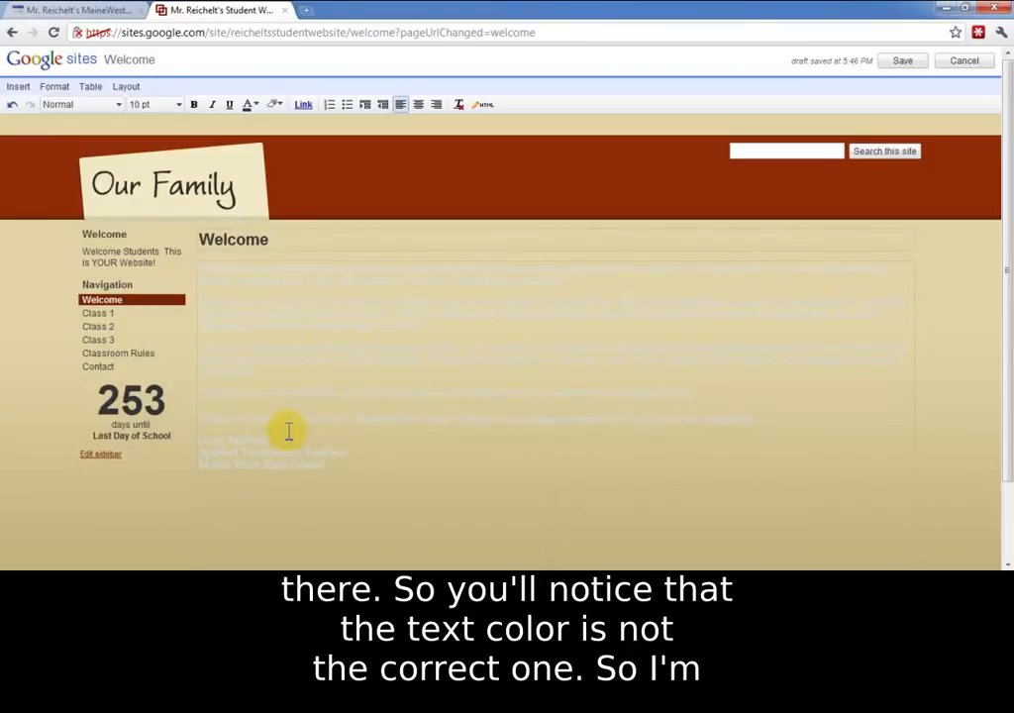
# Step: Set the text color of the whole pasted welcome message to black and save the page
pyautogui.moveTo(350, 464)
pyautogui.mouseDown()
pyautogui.moveTo(284, 430)
pyautogui.moveTo(174, 254)
pyautogui.mouseUp()
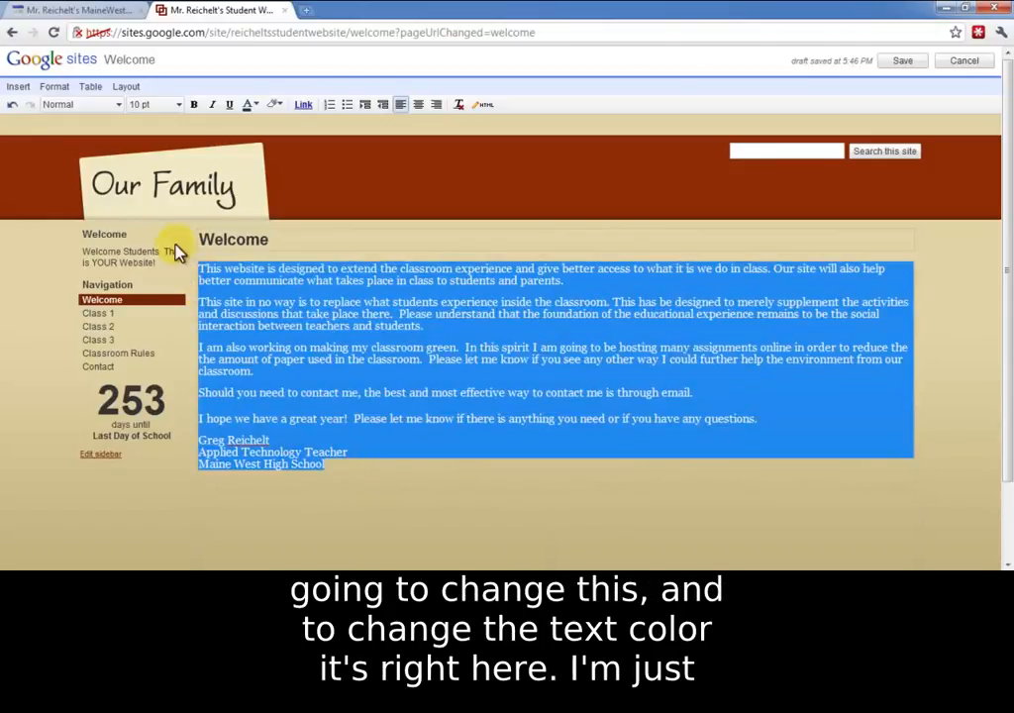
pyautogui.click(249, 107)
pyautogui.click(253, 125)
pyautogui.click(376, 446)
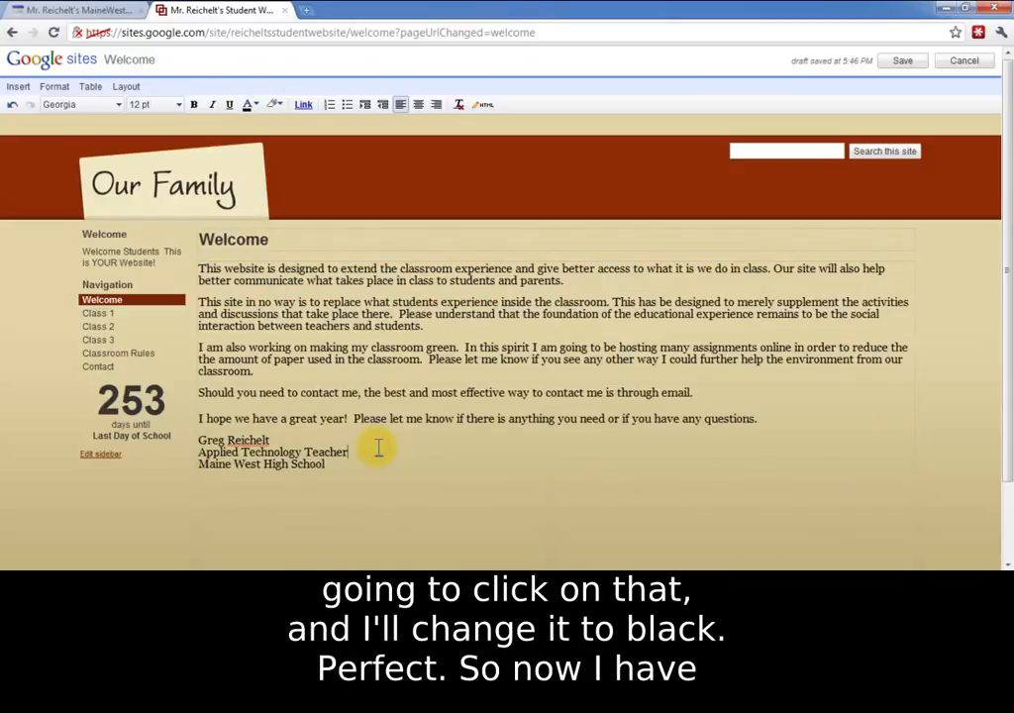
pyautogui.scroll(-2, 396, 435)
pyautogui.scroll(3, 419, 425)
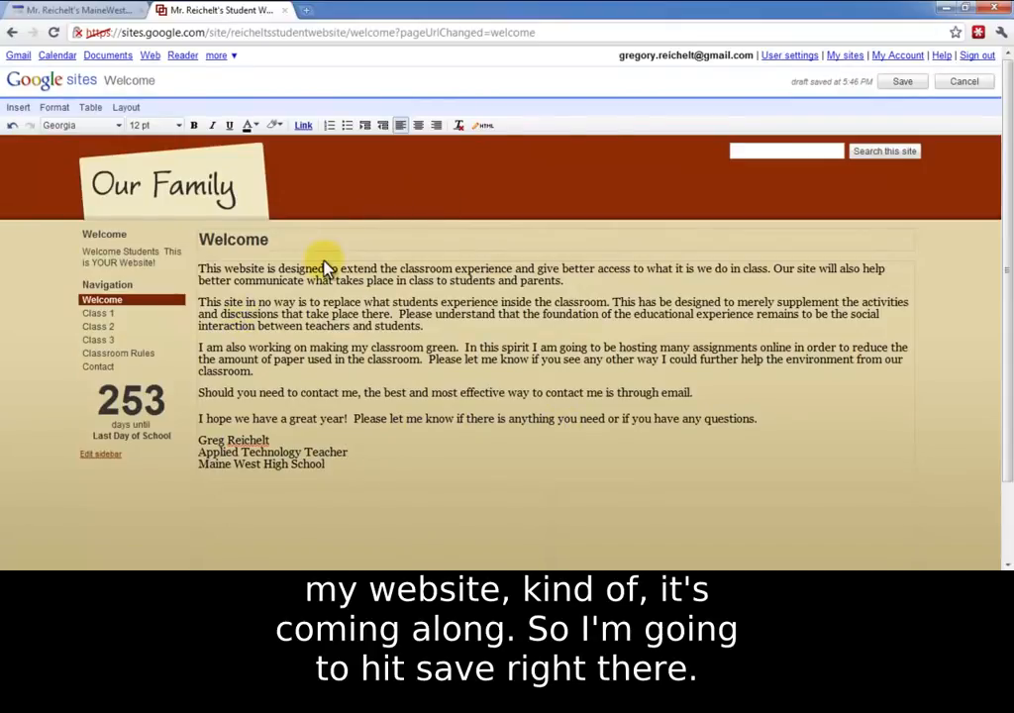
pyautogui.click(903, 83)
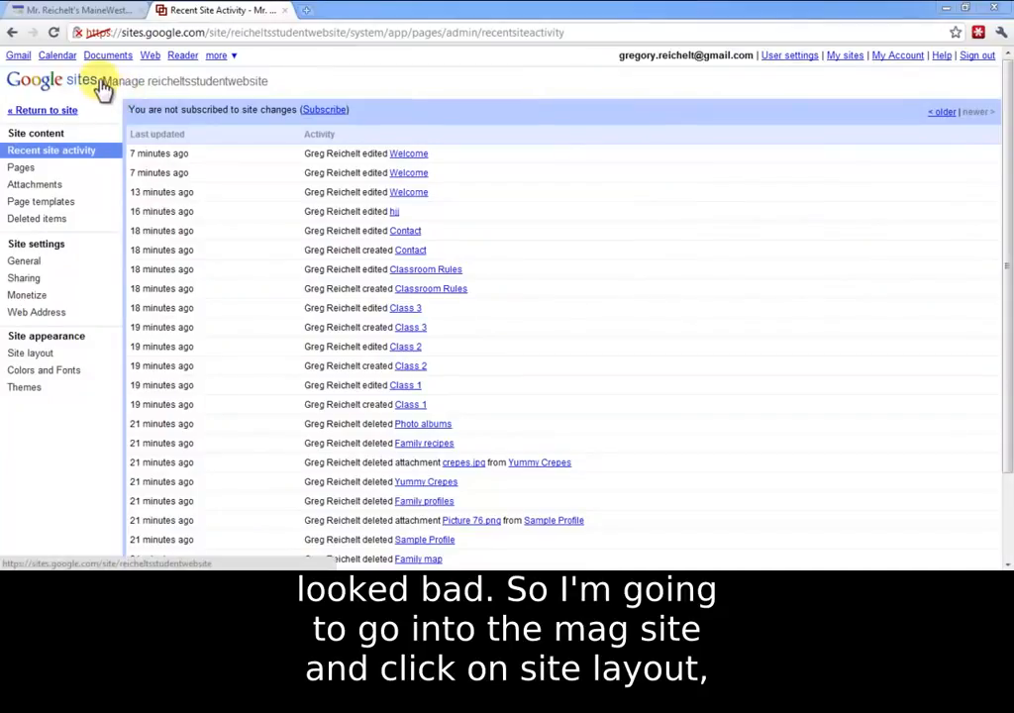
# Step: Set teacher.gif from the Desktop as the custom logo in the site layout's header and save the layout changes
pyautogui.click(46, 358)
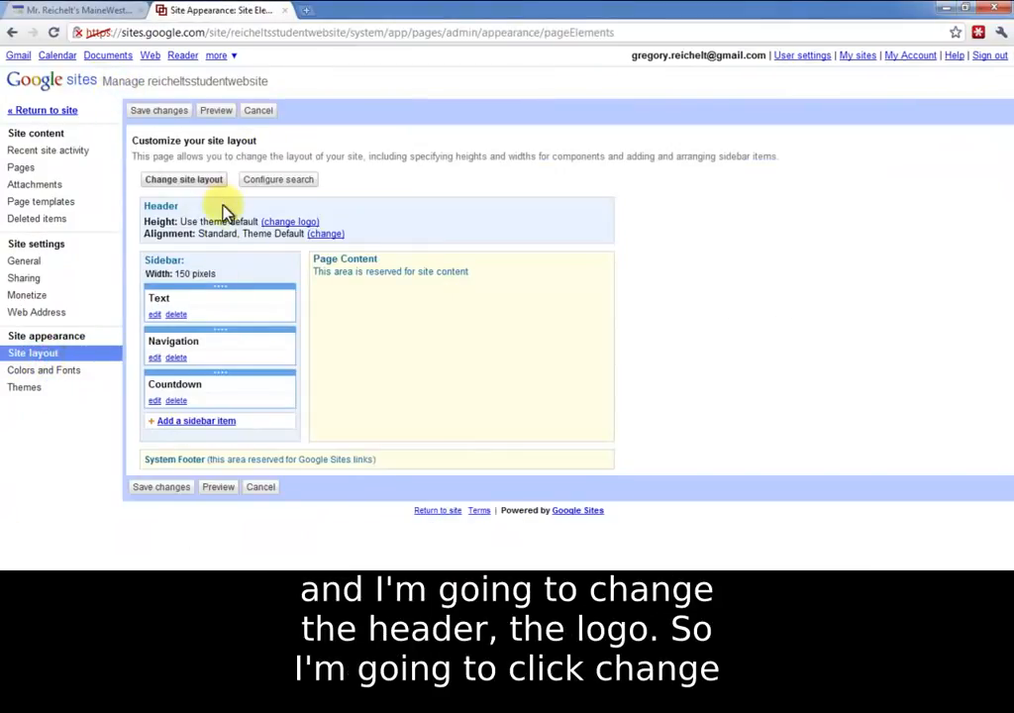
pyautogui.click(293, 222)
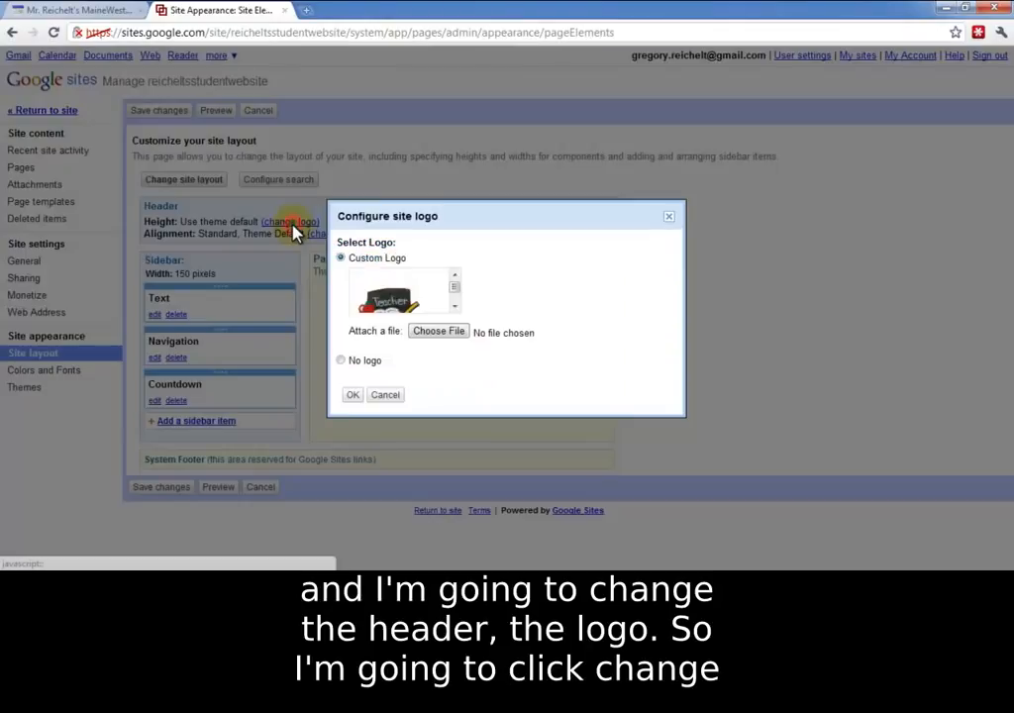
pyautogui.click(440, 335)
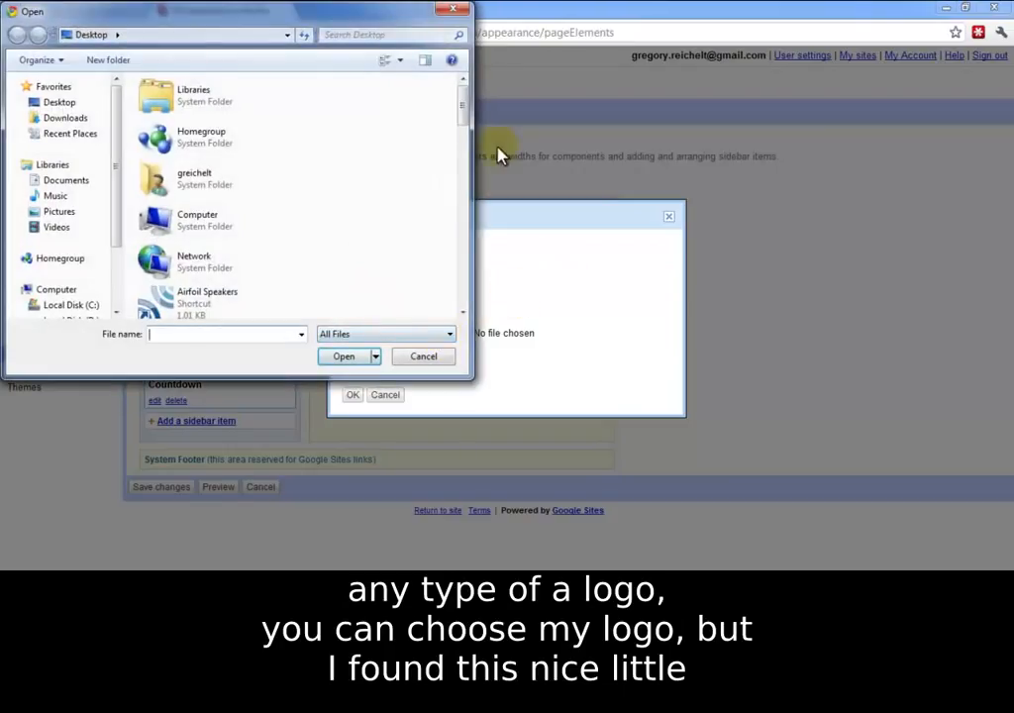
pyautogui.moveTo(464, 109); pyautogui.dragTo(470, 303)
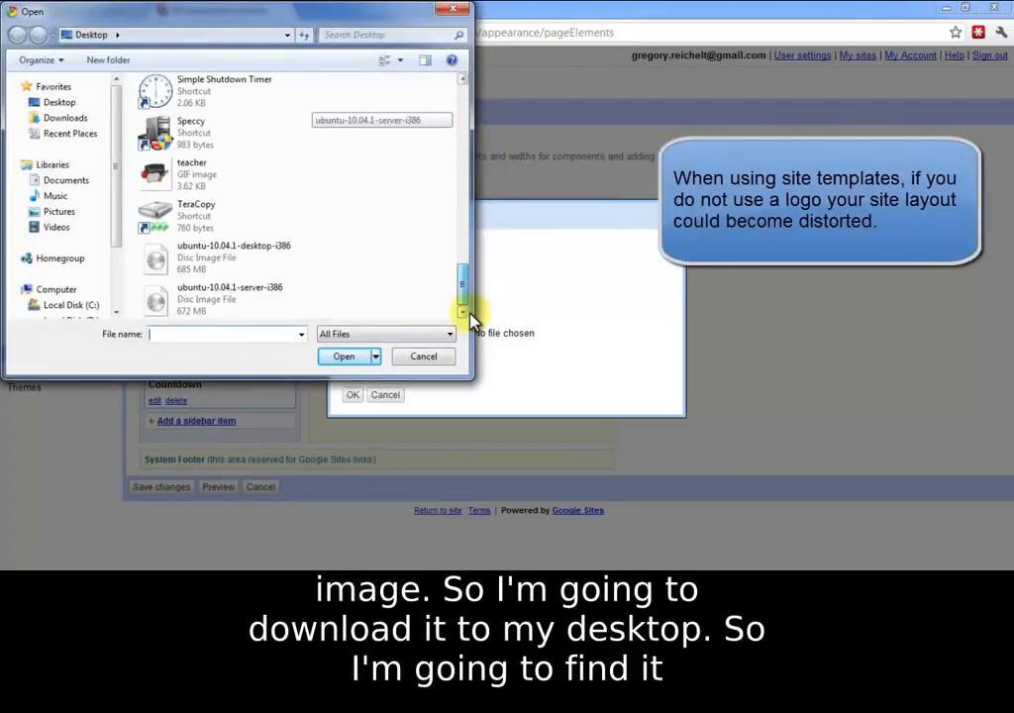
pyautogui.click(168, 170)
pyautogui.click(344, 356)
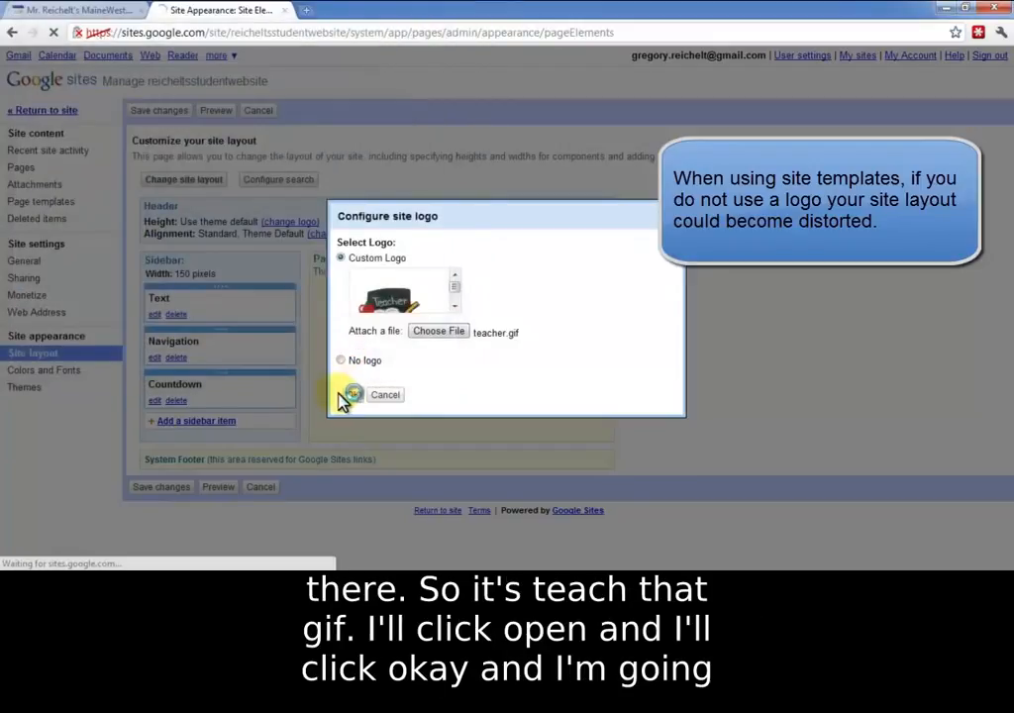
pyautogui.click(352, 394)
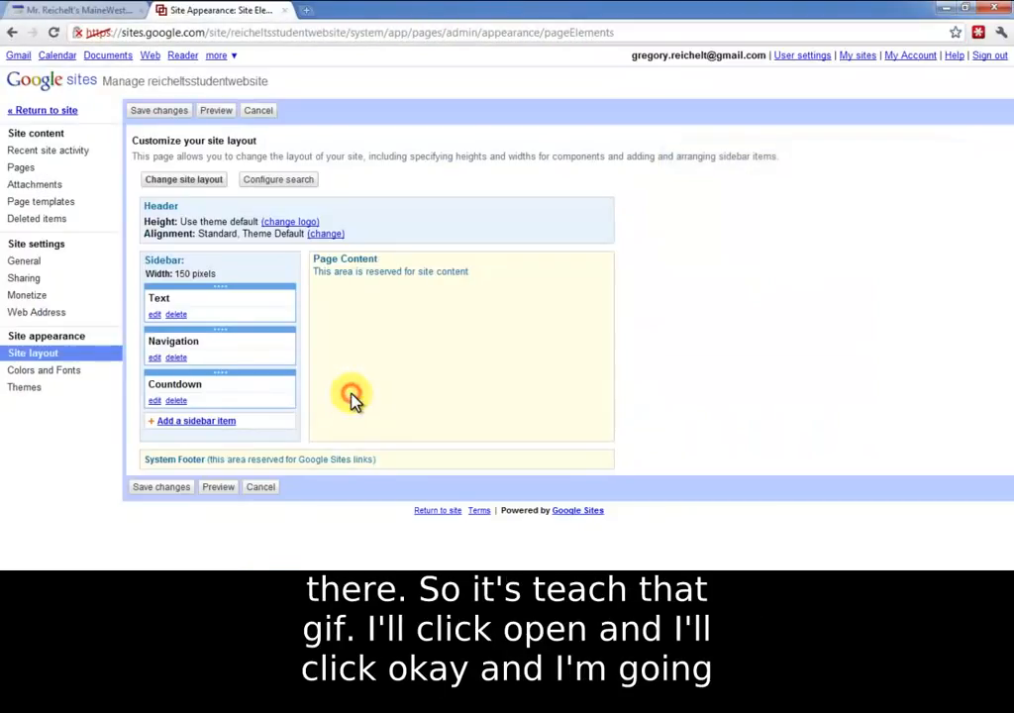
pyautogui.click(166, 488)
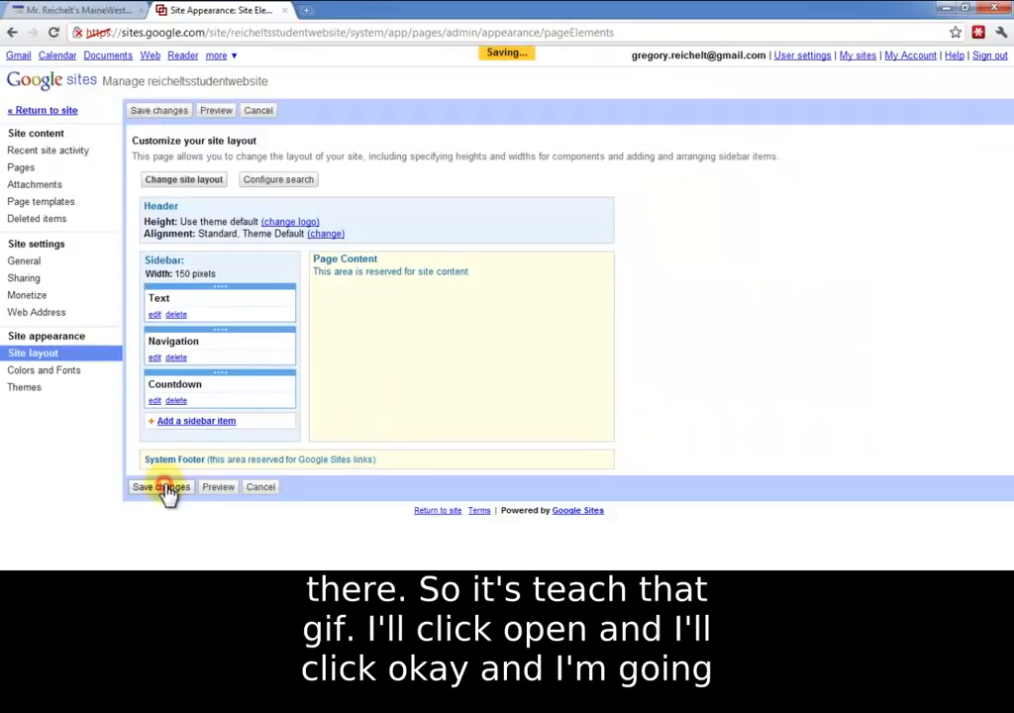
pyautogui.click(45, 111)
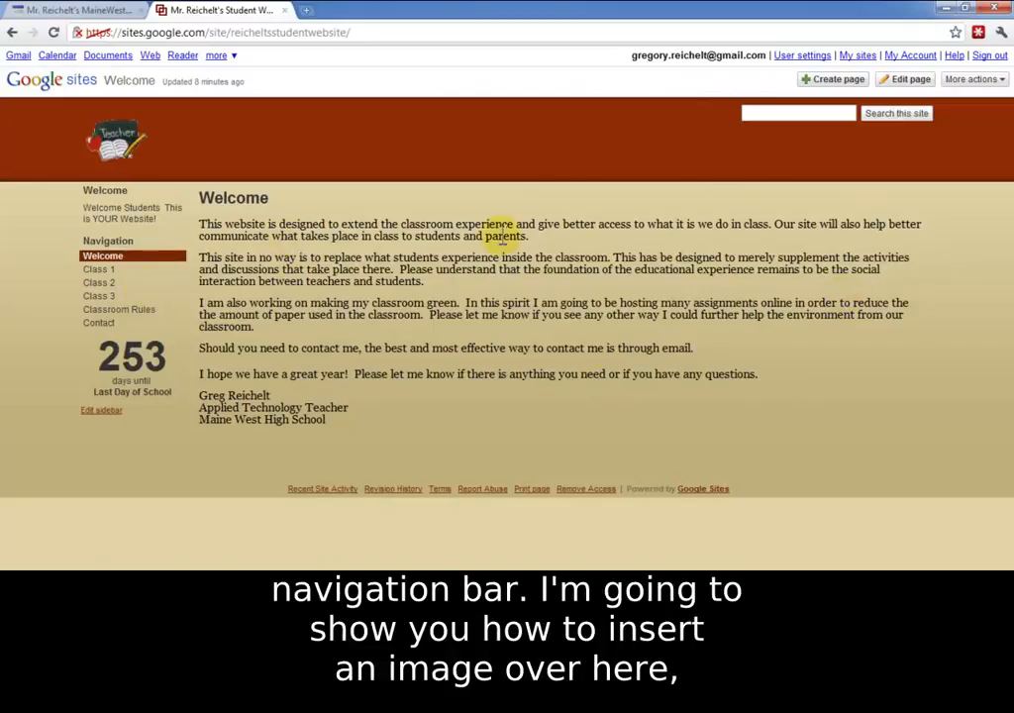
# Step: Edit the Welcome page and insert the image teacher.gif, uploaded from the Desktop, above the welcome message
pyautogui.click(907, 87)
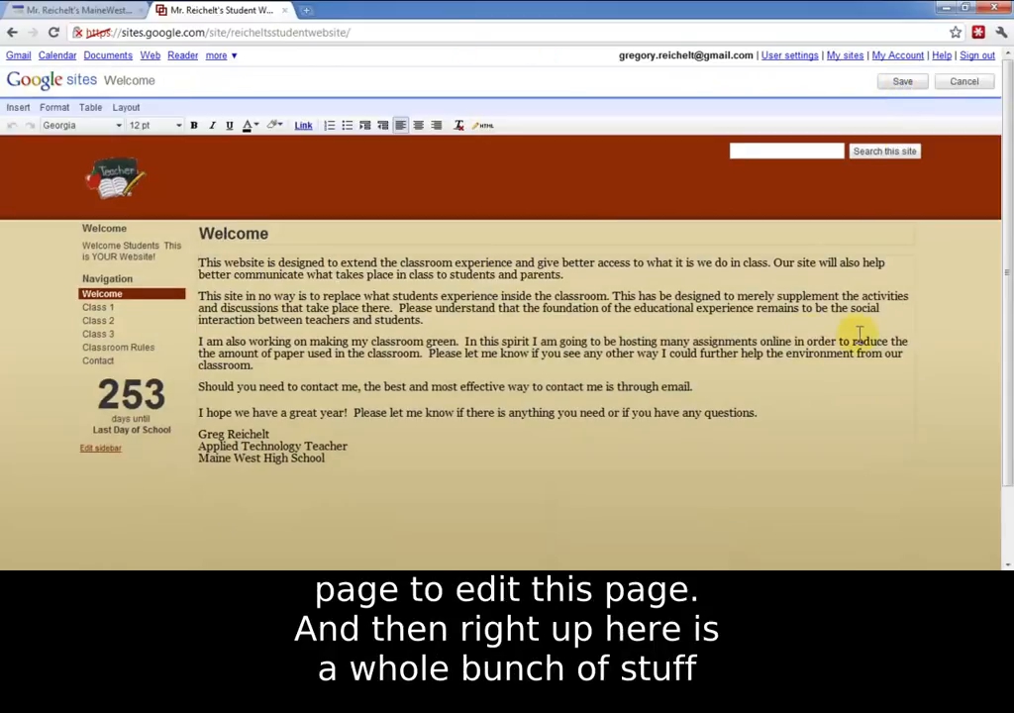
pyautogui.click(15, 111)
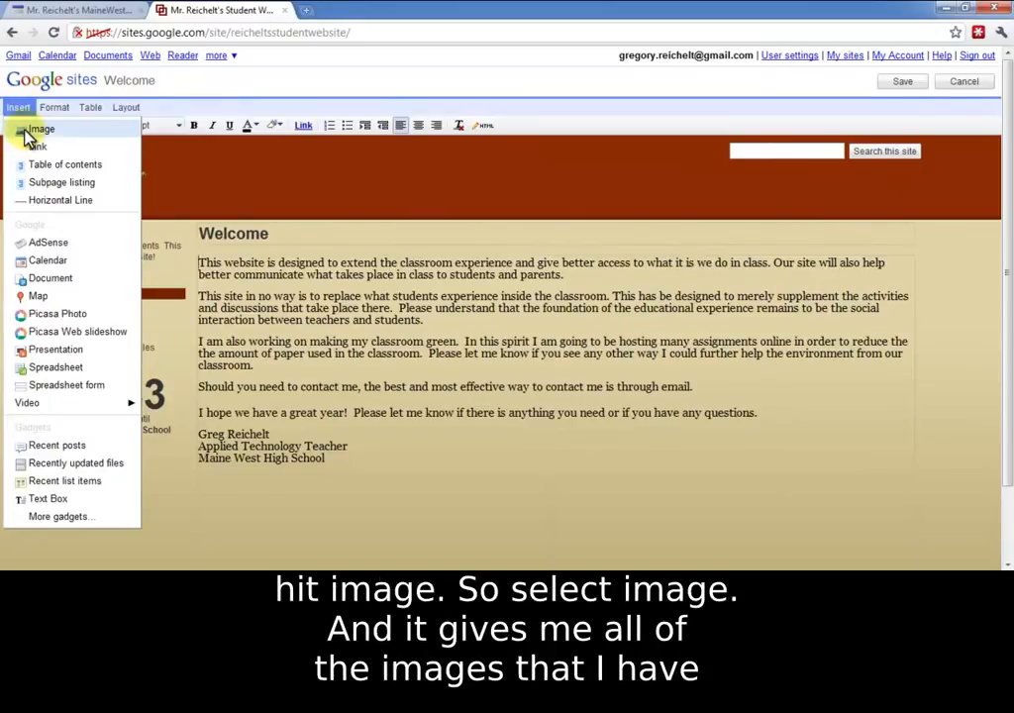
pyautogui.click(27, 137)
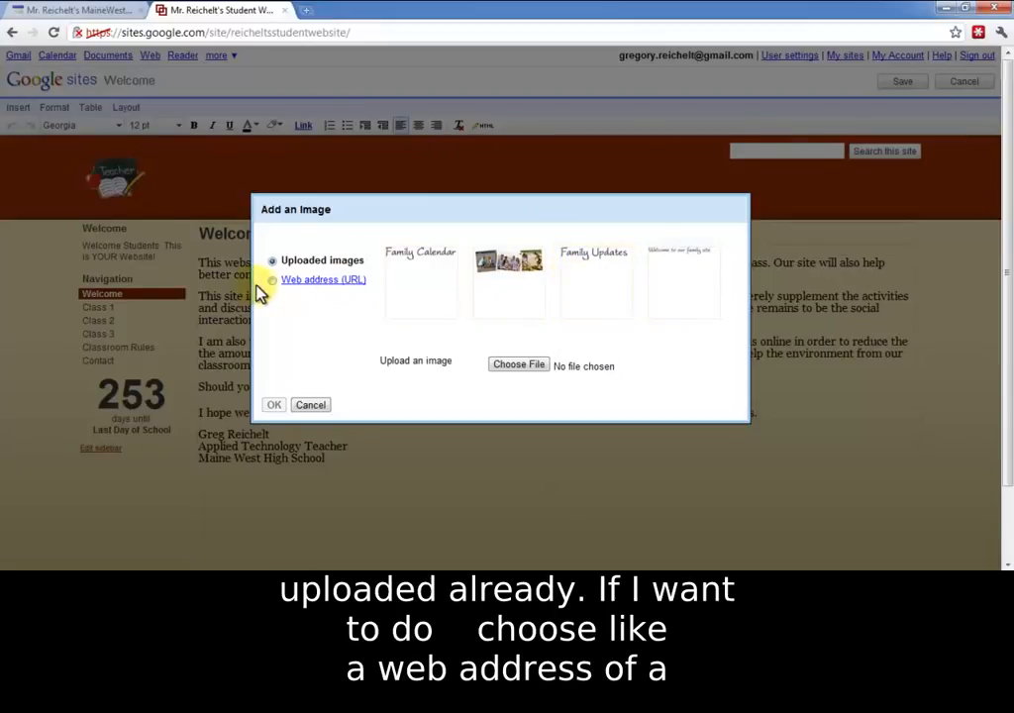
pyautogui.click(294, 287)
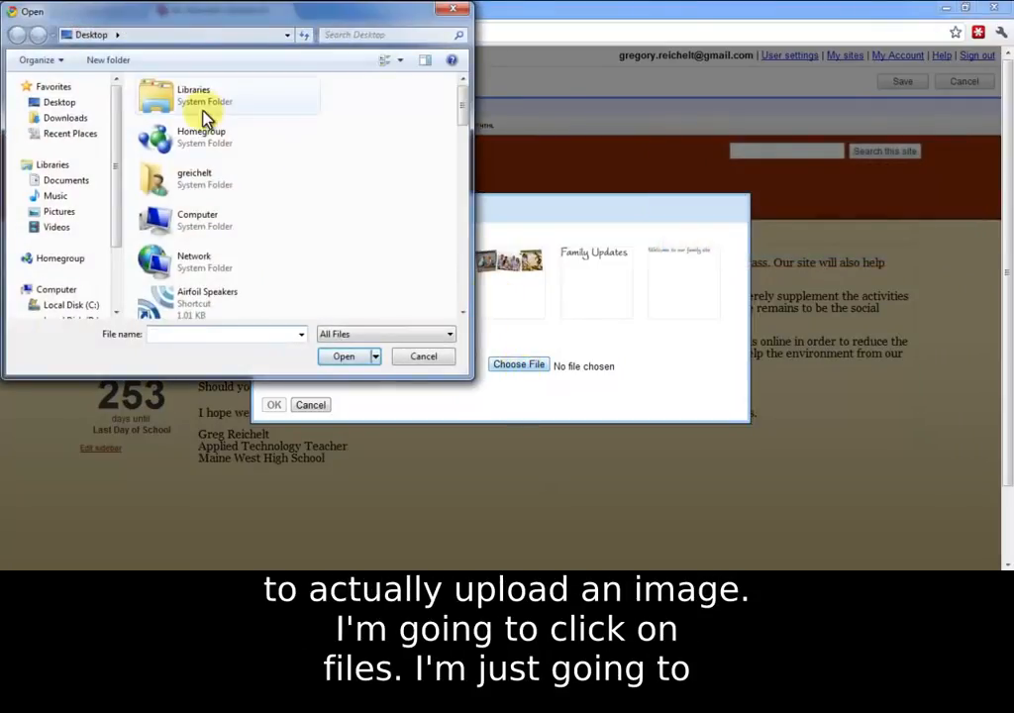
pyautogui.moveTo(463, 104); pyautogui.dragTo(461, 283)
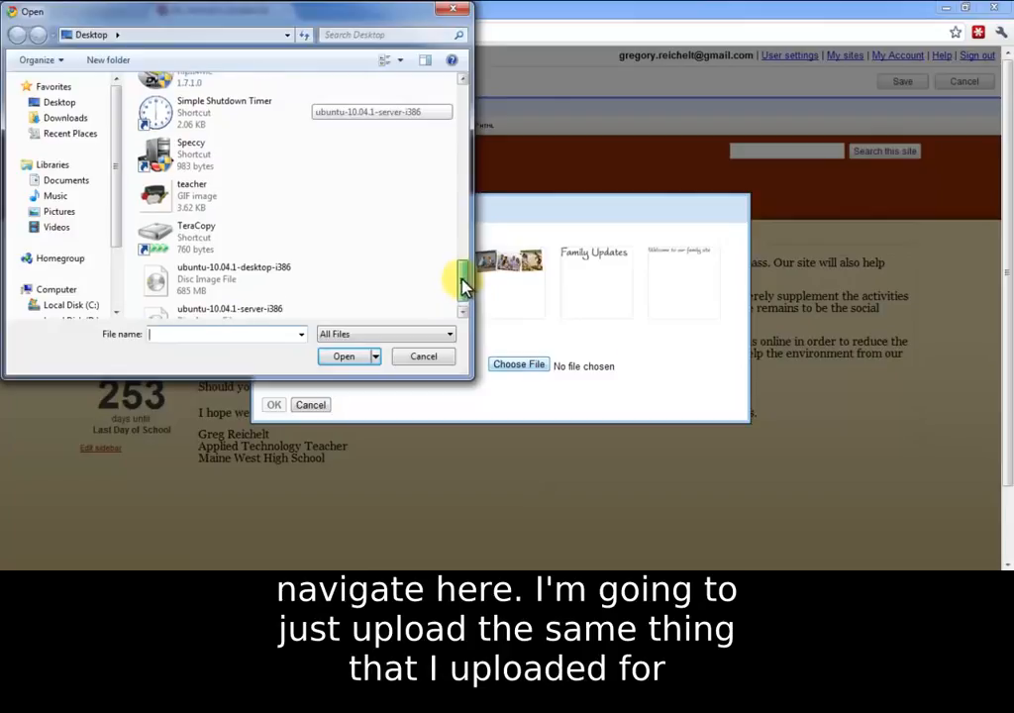
pyautogui.click(191, 198)
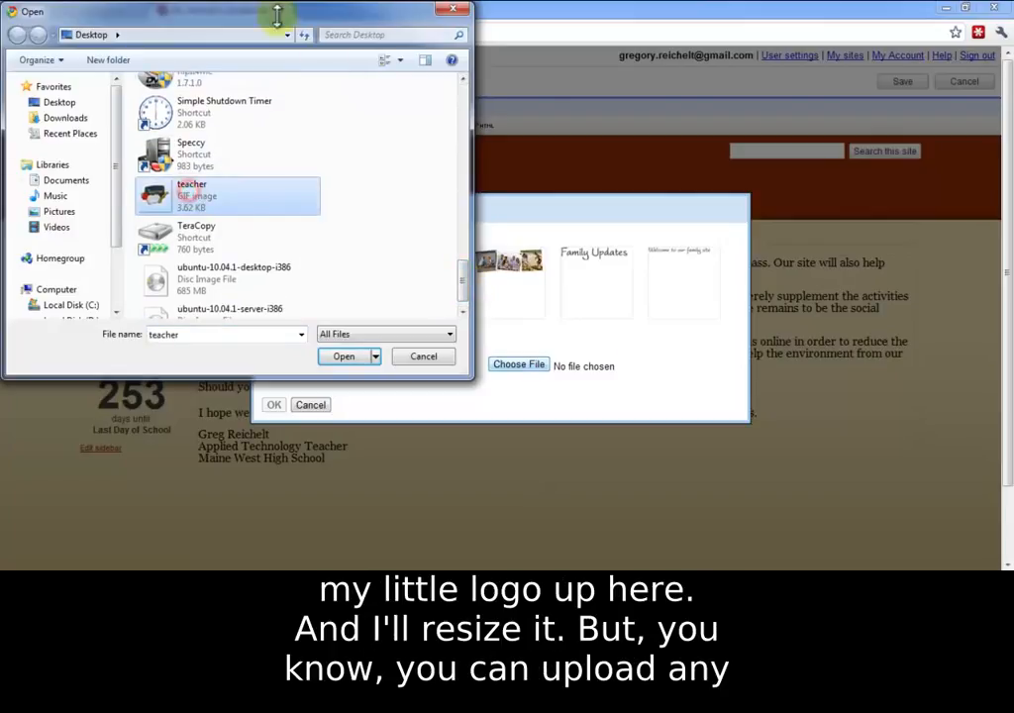
pyautogui.moveTo(238, 28); pyautogui.dragTo(426, 240)
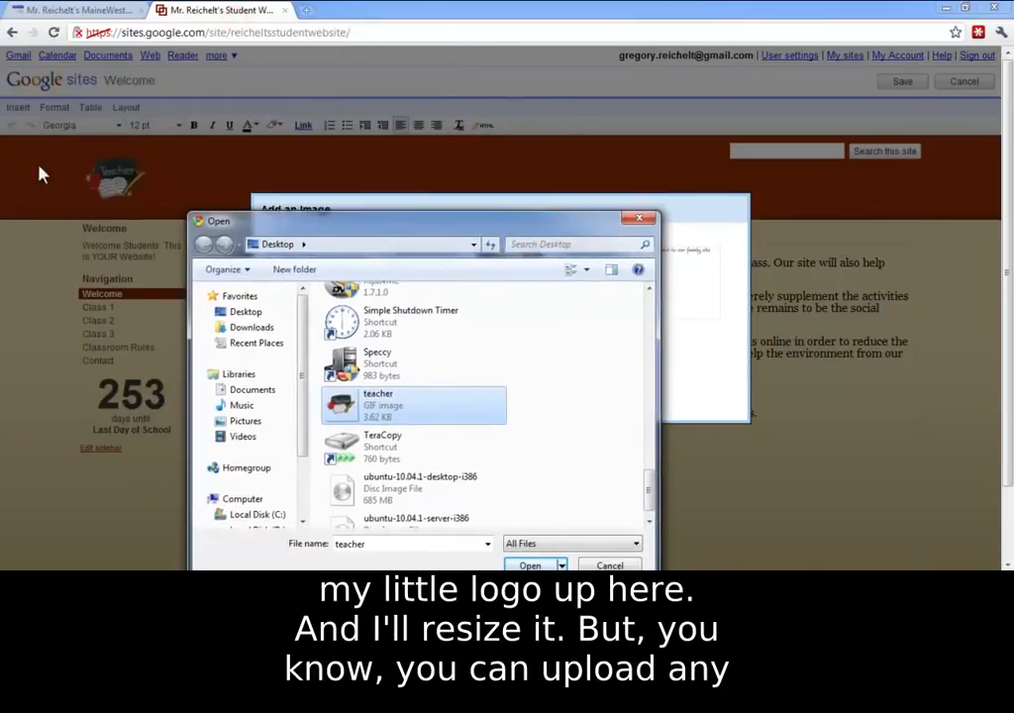
pyautogui.moveTo(306, 220); pyautogui.dragTo(204, 107)
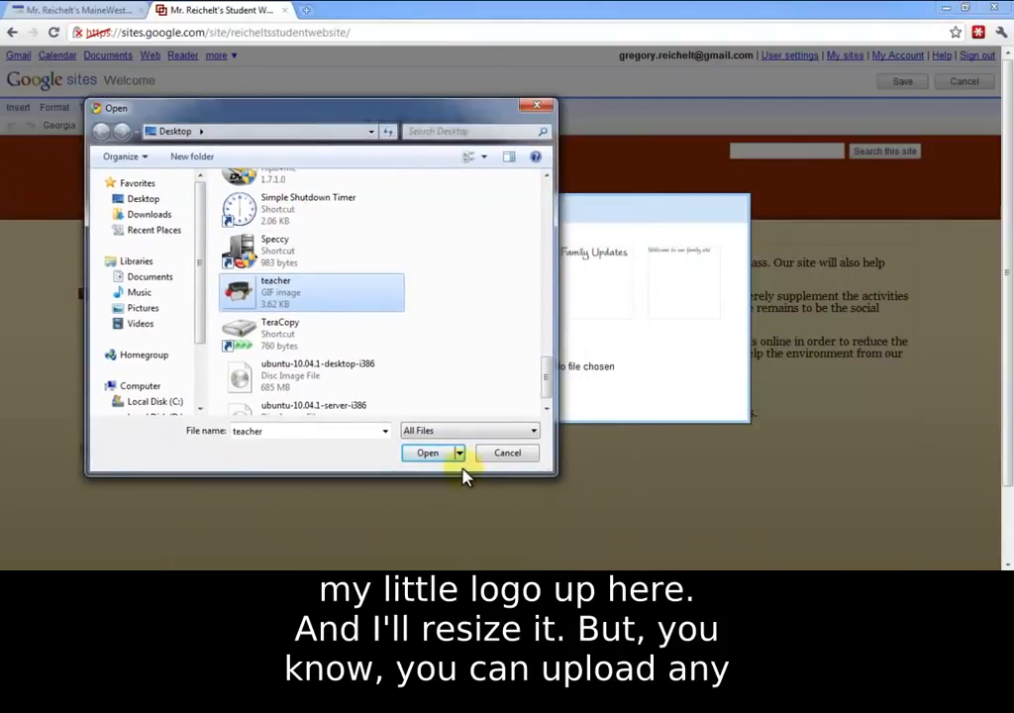
pyautogui.click(429, 453)
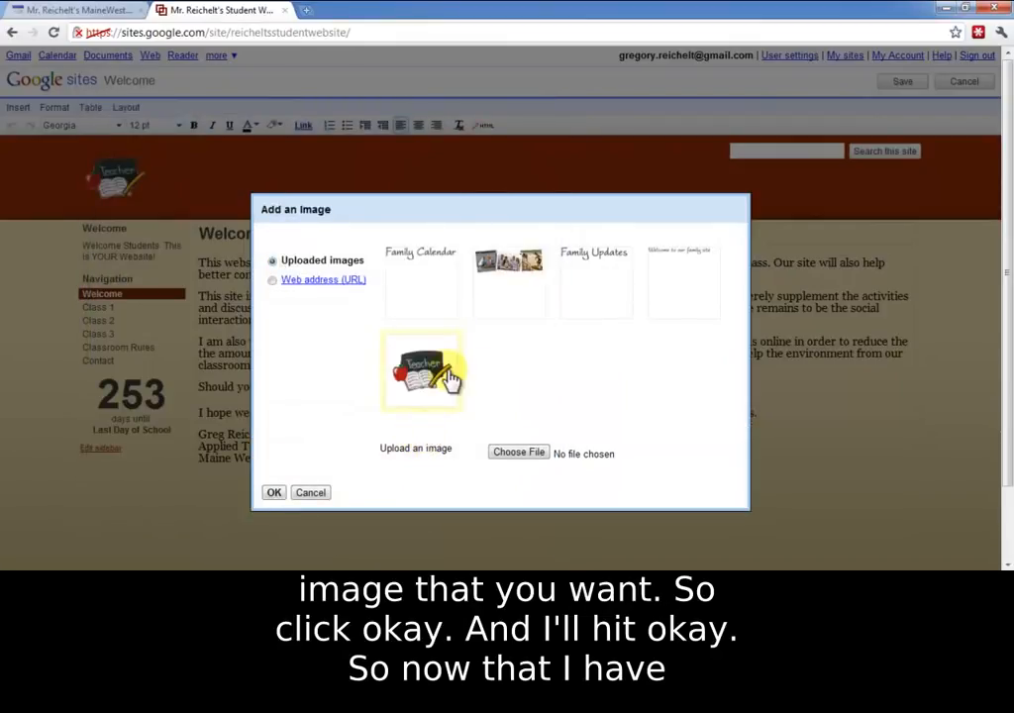
pyautogui.click(276, 493)
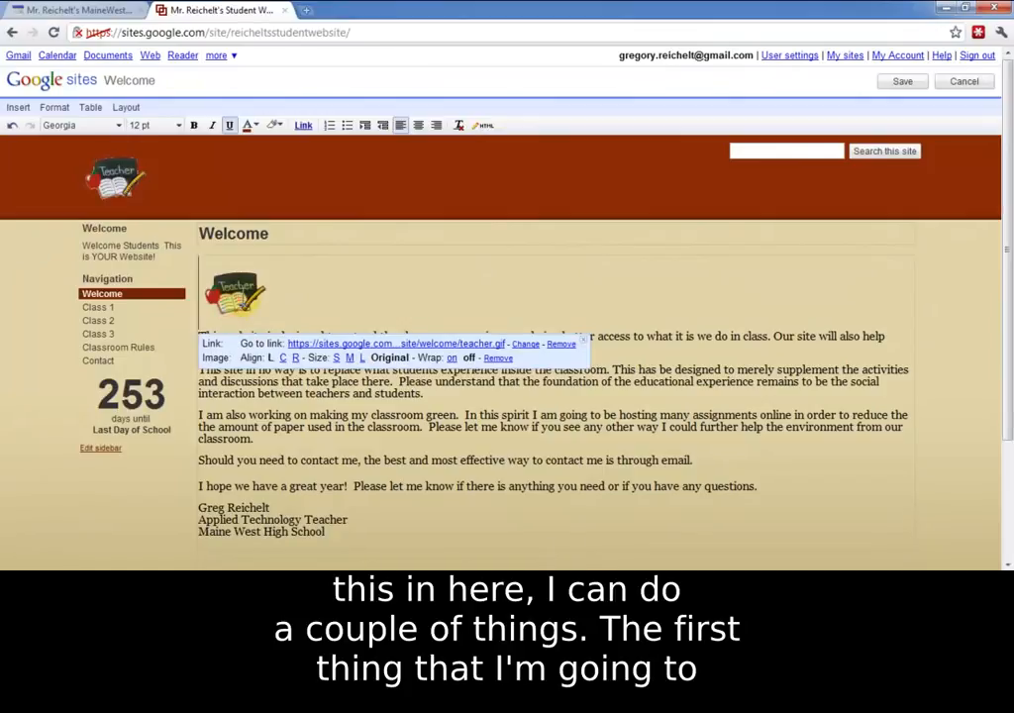
# Step: Align the teacher image in the Welcome page body to the right
pyautogui.doubleClick(295, 287)
pyautogui.click(249, 299)
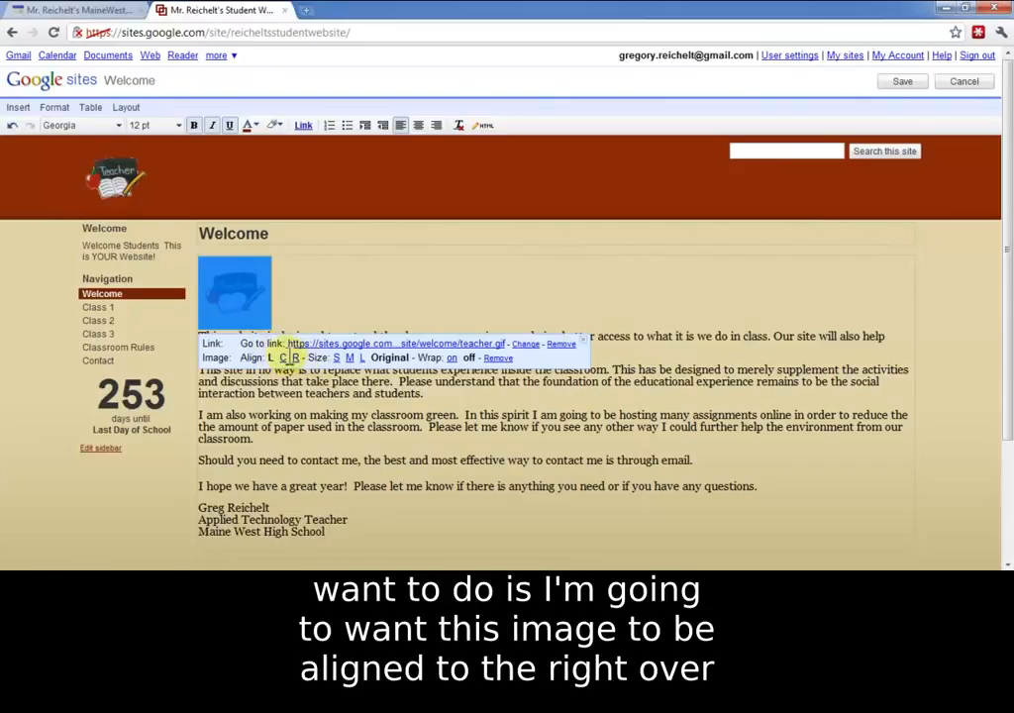
pyautogui.click(295, 357)
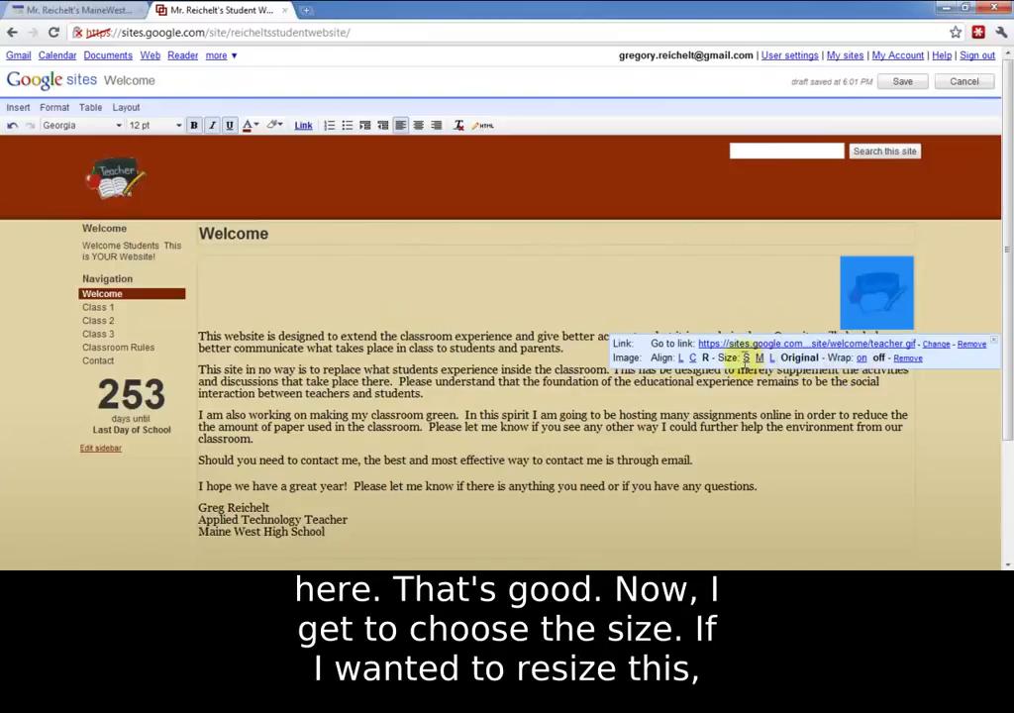
# Step: Try the large and small sizes on the teacher image, set it to medium, and turn on text wrapping
pyautogui.click(772, 358)
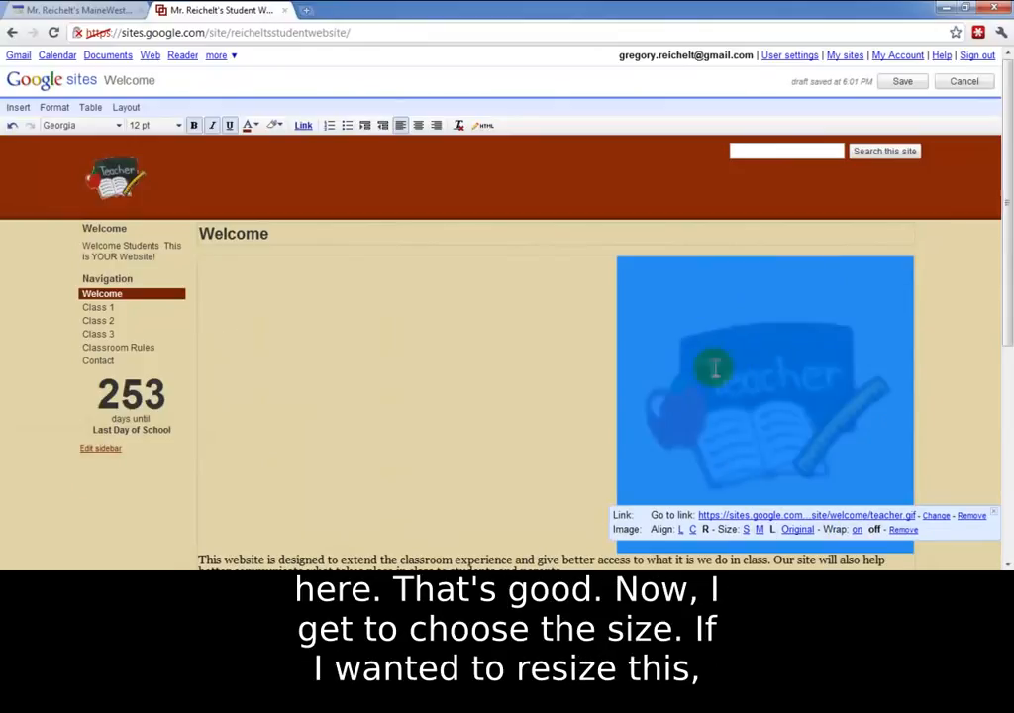
pyautogui.scroll(-4, 767, 358)
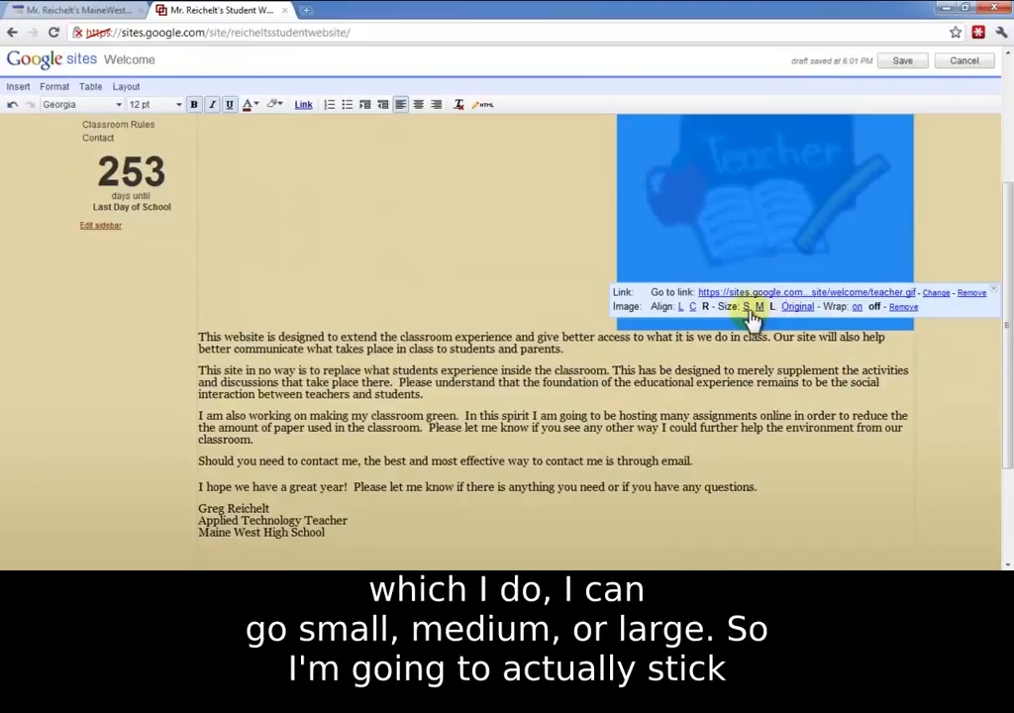
pyautogui.click(757, 308)
pyautogui.scroll(3, 765, 306)
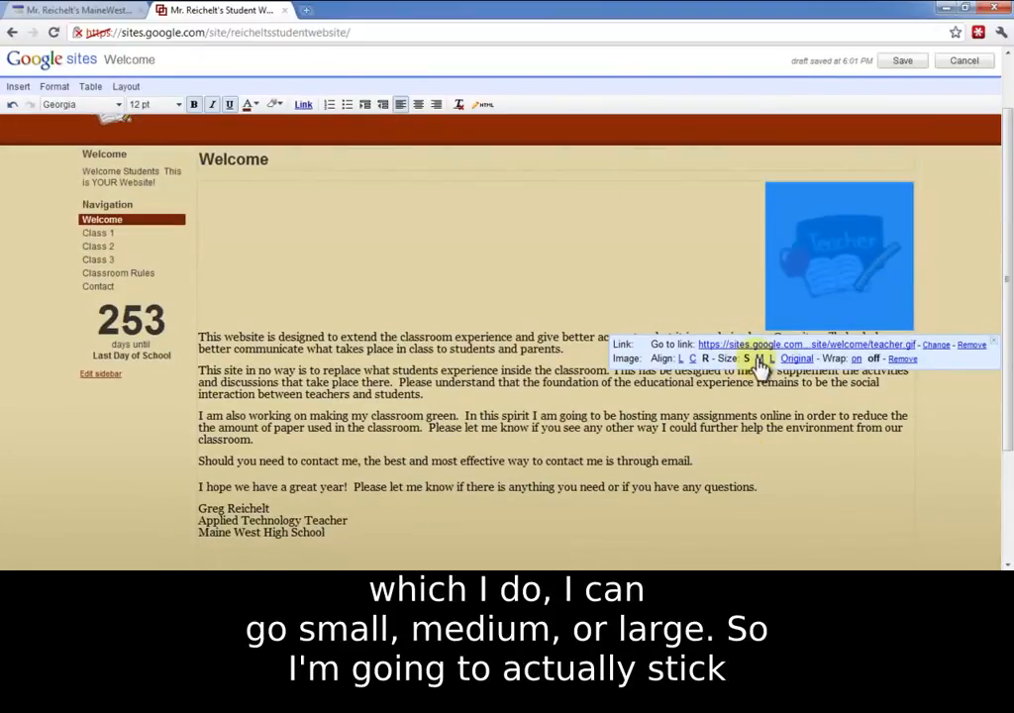
pyautogui.click(758, 358)
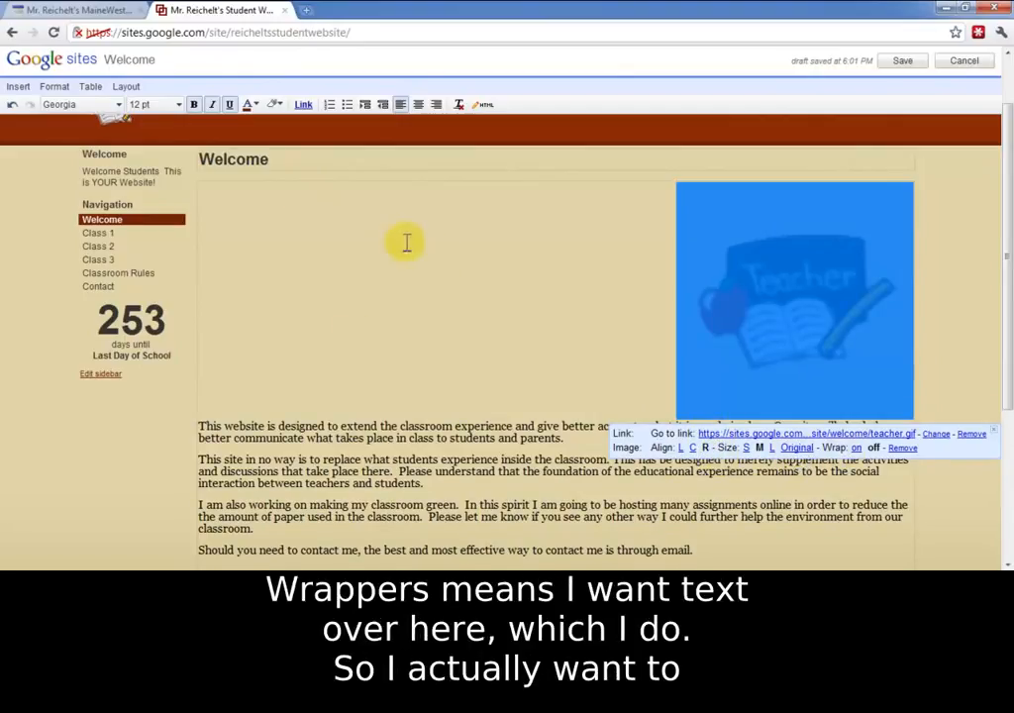
pyautogui.click(857, 448)
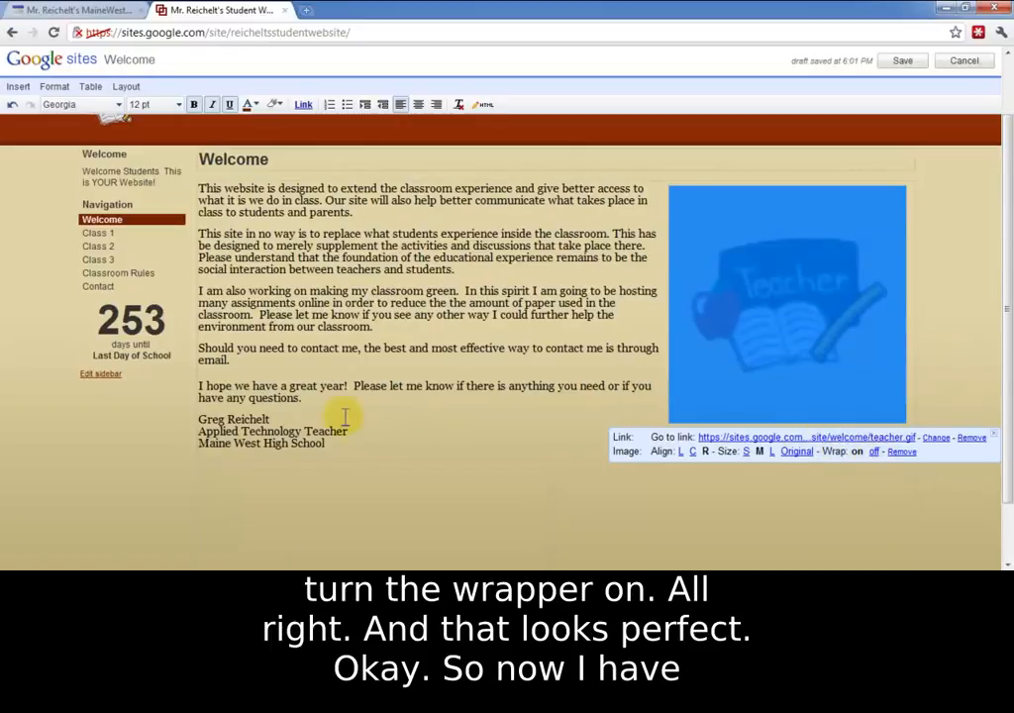
pyautogui.click(395, 347)
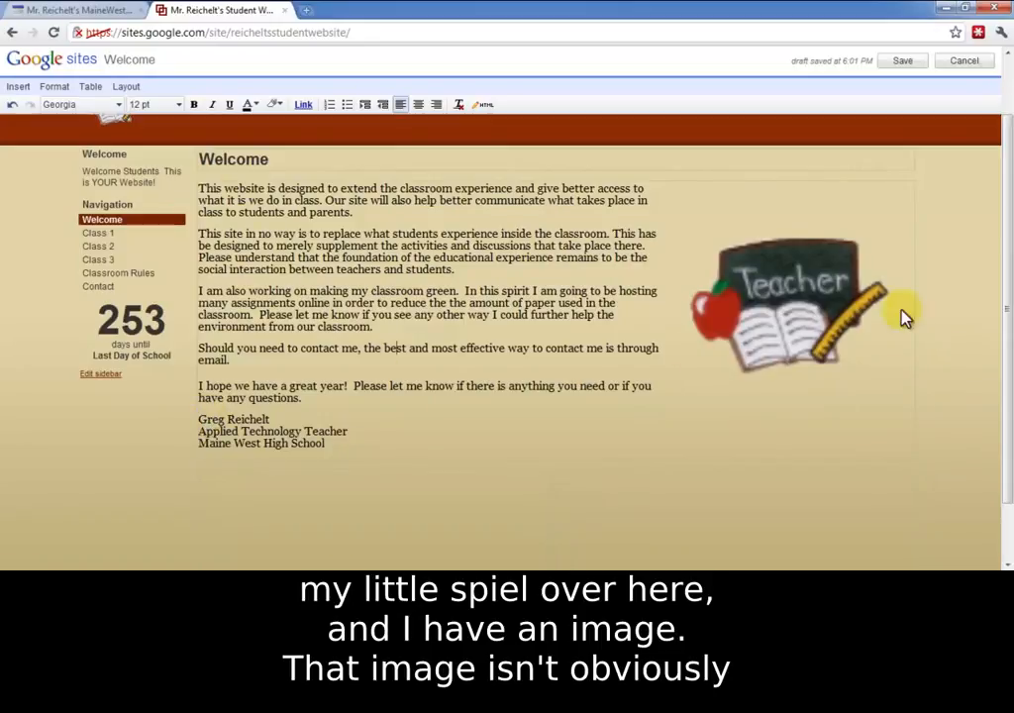
# Step: Look at the school photo on the existing MaineWest website, then return to the student site and save the Welcome page
pyautogui.scroll(2, 398, 363)
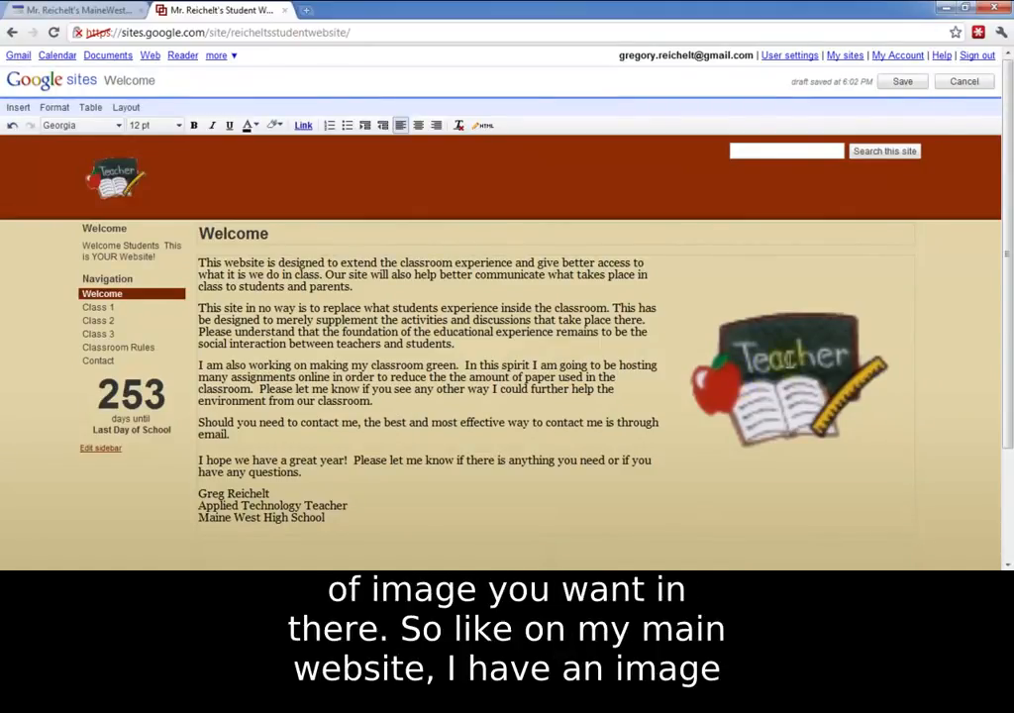
pyautogui.click(95, 11)
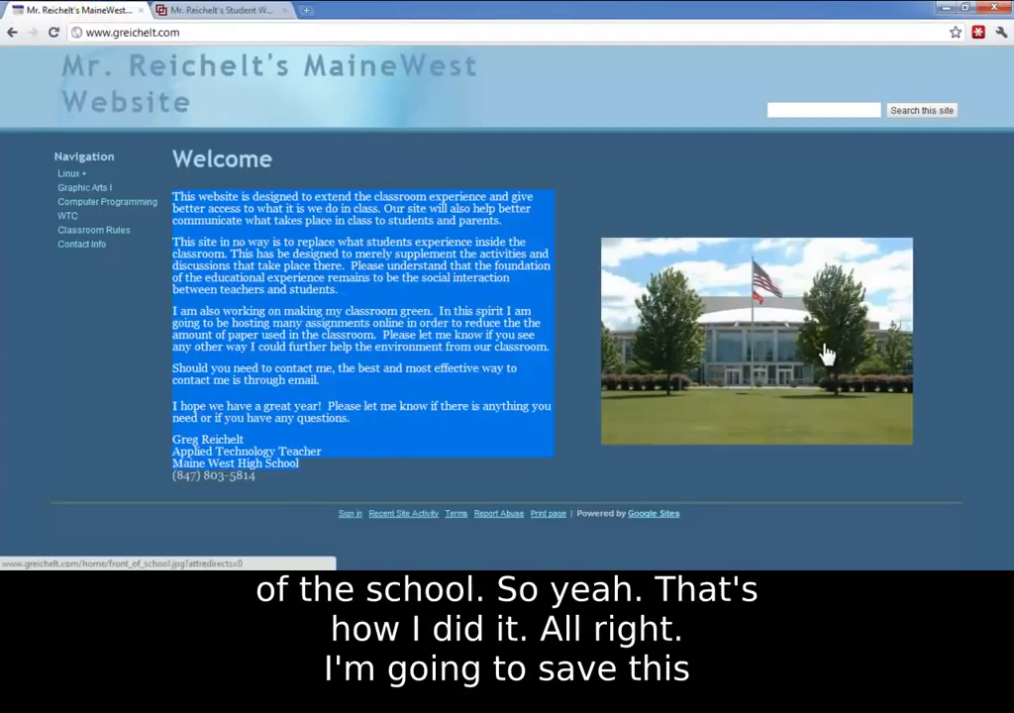
pyautogui.click(588, 390)
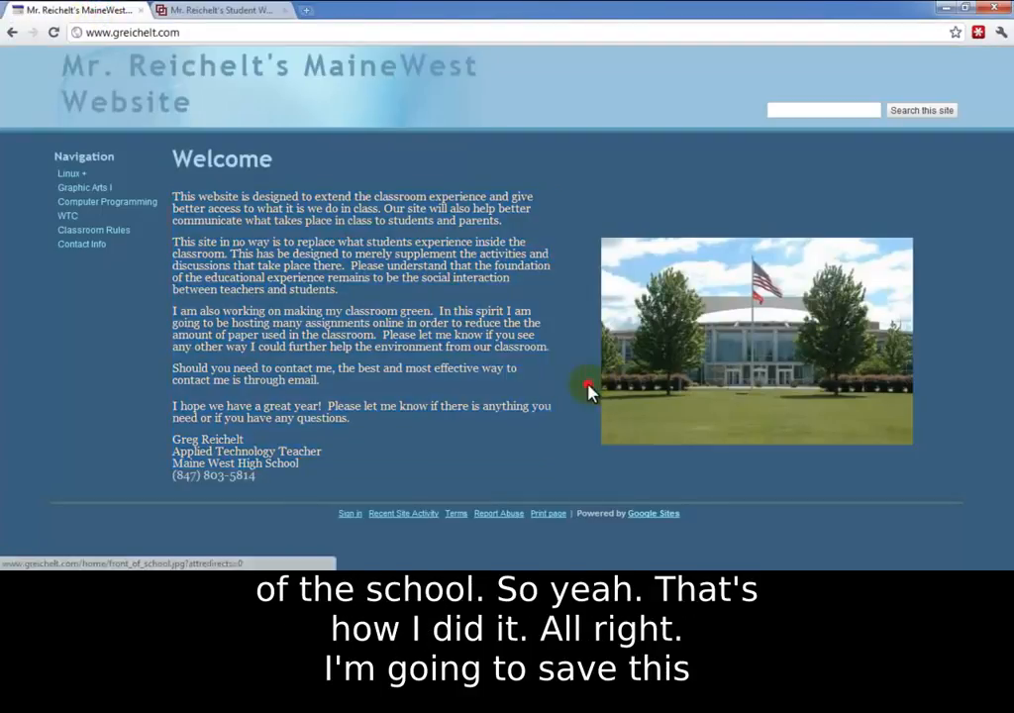
pyautogui.click(198, 20)
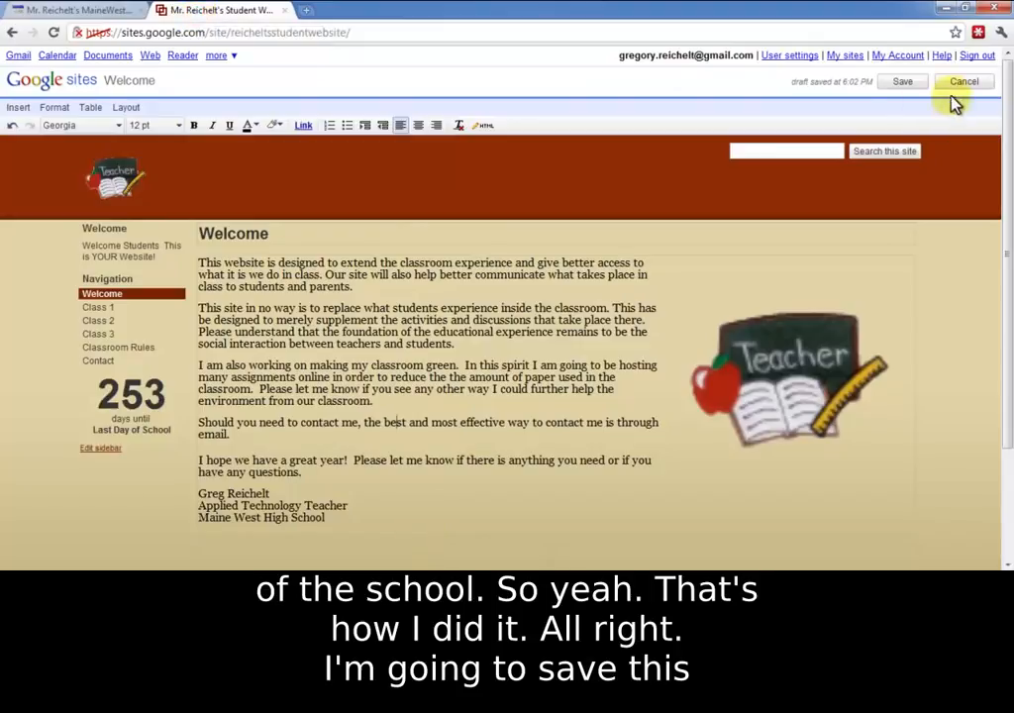
pyautogui.click(896, 83)
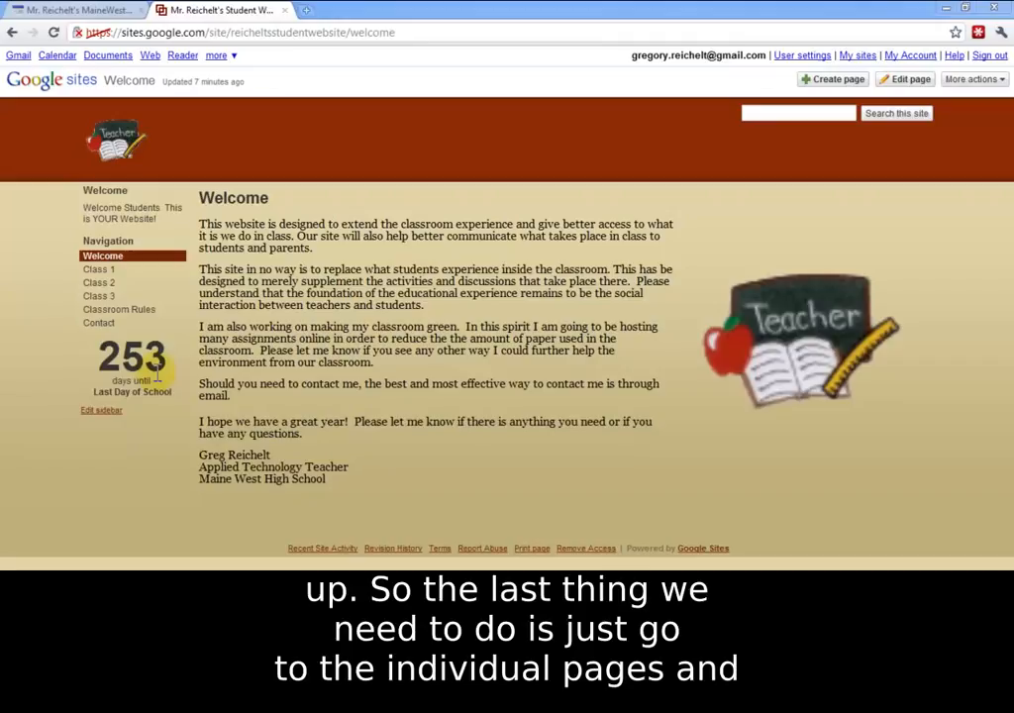
# Step: Go to the Class 1 page and discard its recovered unsaved edit
pyautogui.click(103, 273)
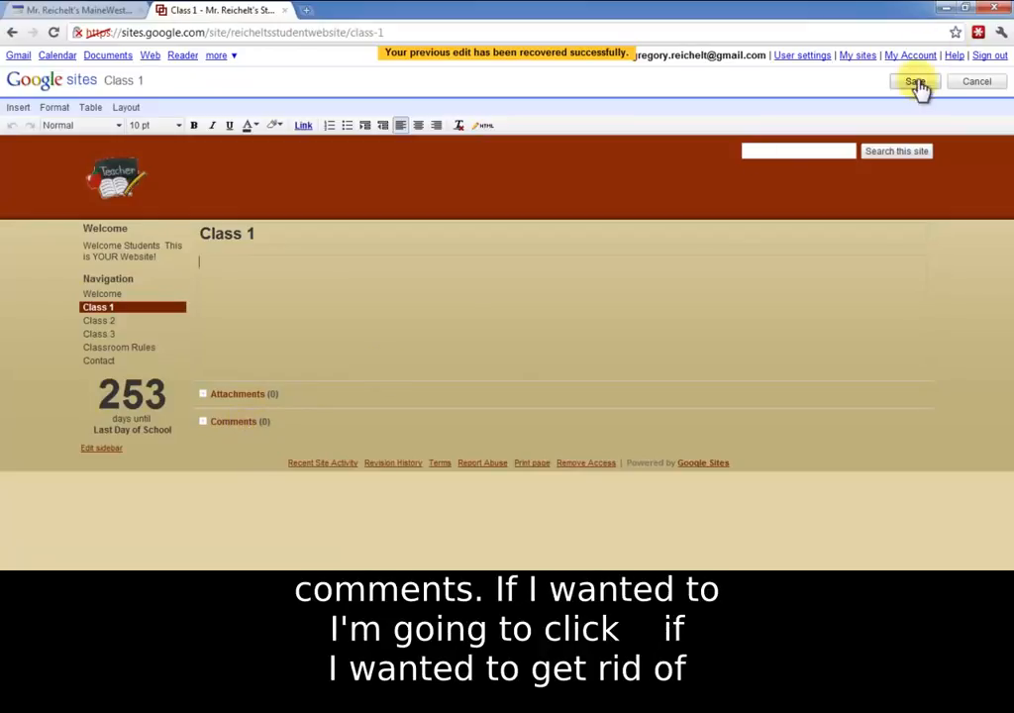
pyautogui.click(974, 85)
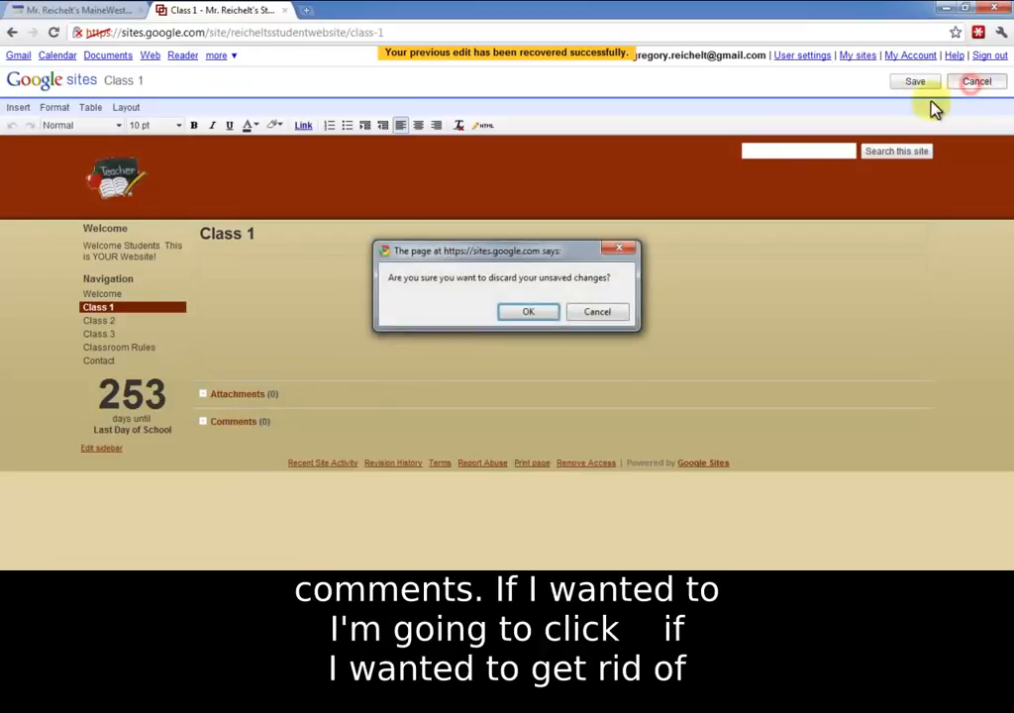
pyautogui.click(545, 313)
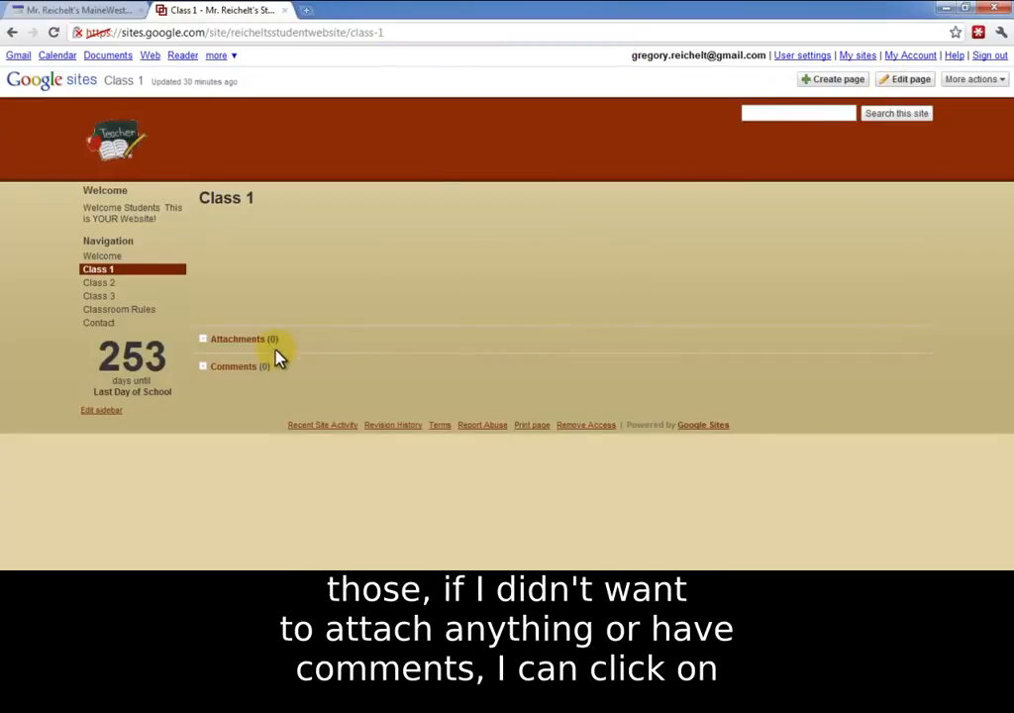
# Step: Disable comments and links to sub-pages in the Class 1 page settings and save them
pyautogui.click(976, 83)
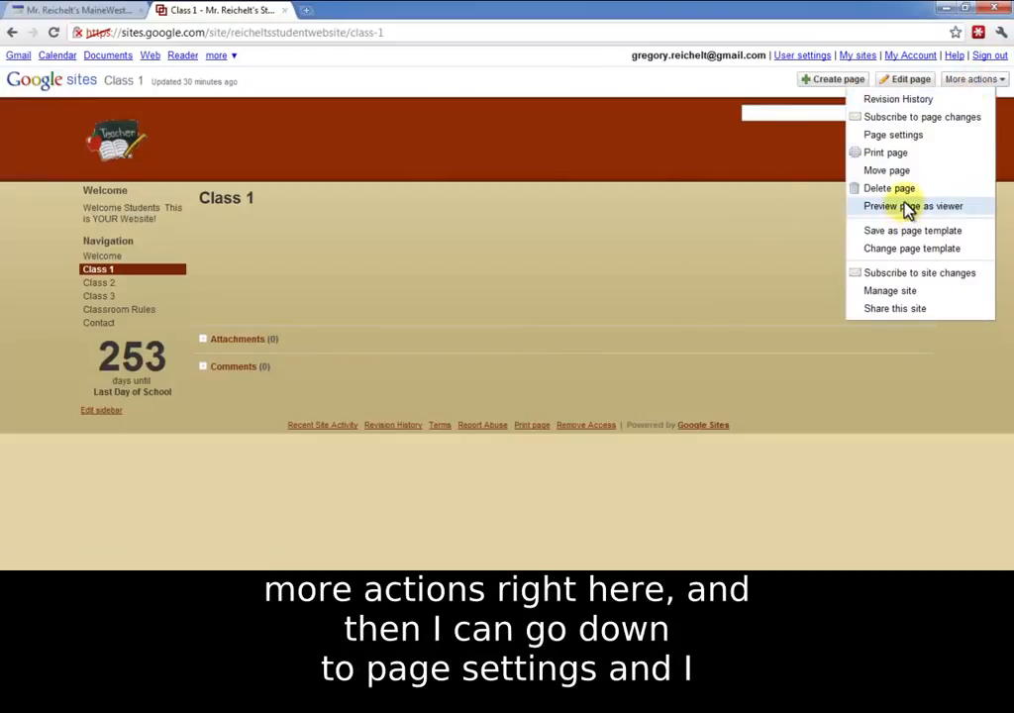
pyautogui.click(908, 136)
pyautogui.click(344, 274)
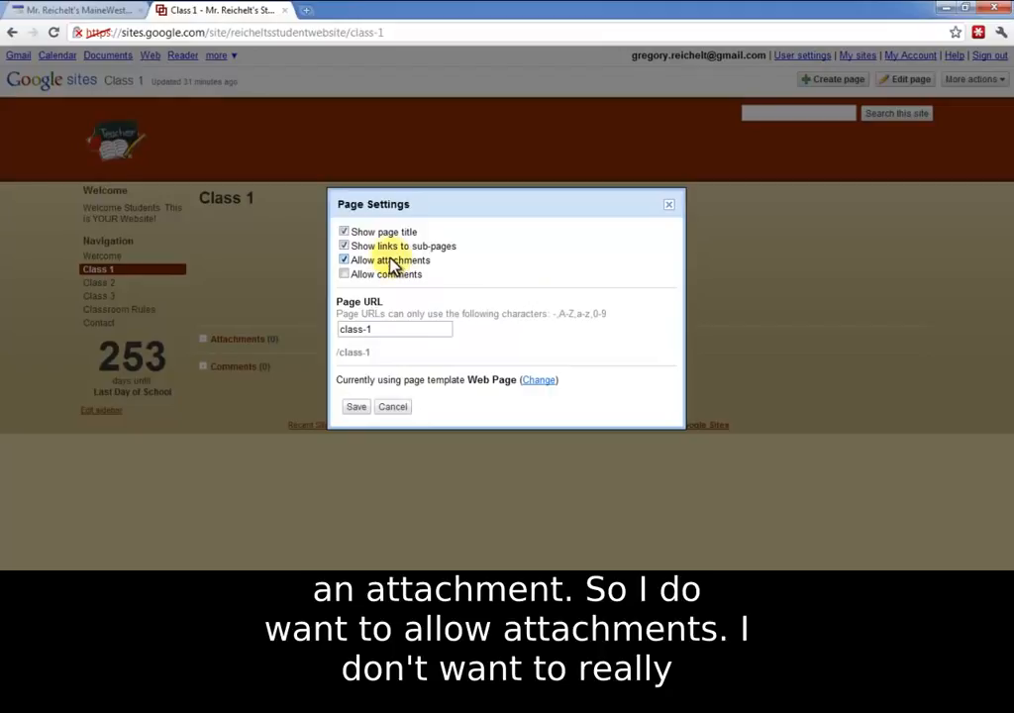
pyautogui.click(345, 246)
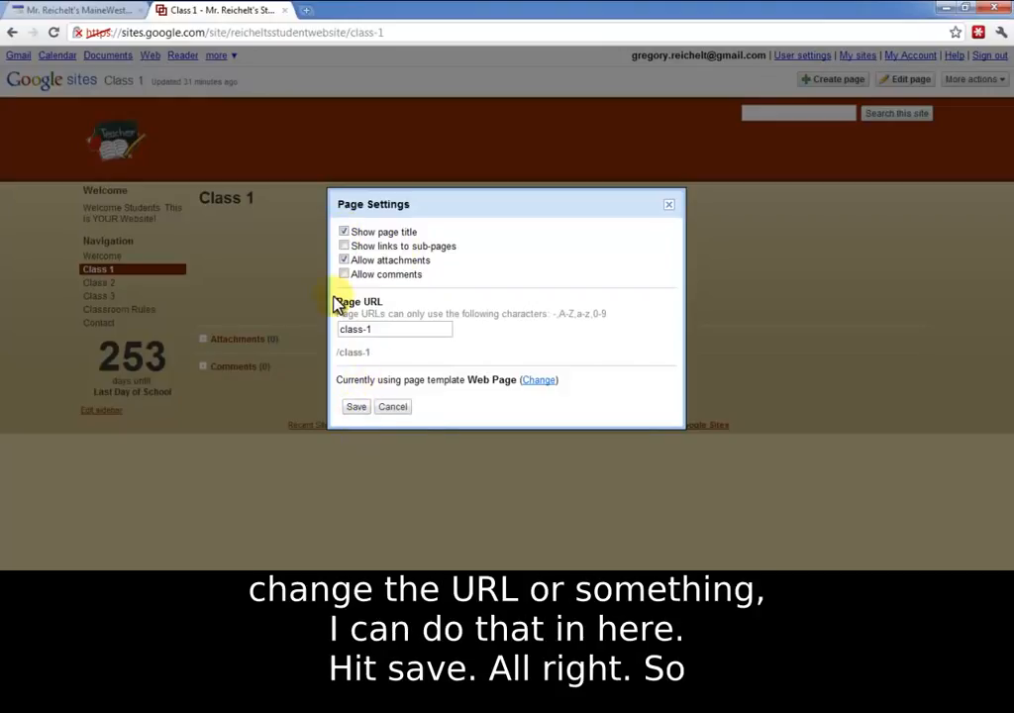
pyautogui.click(356, 407)
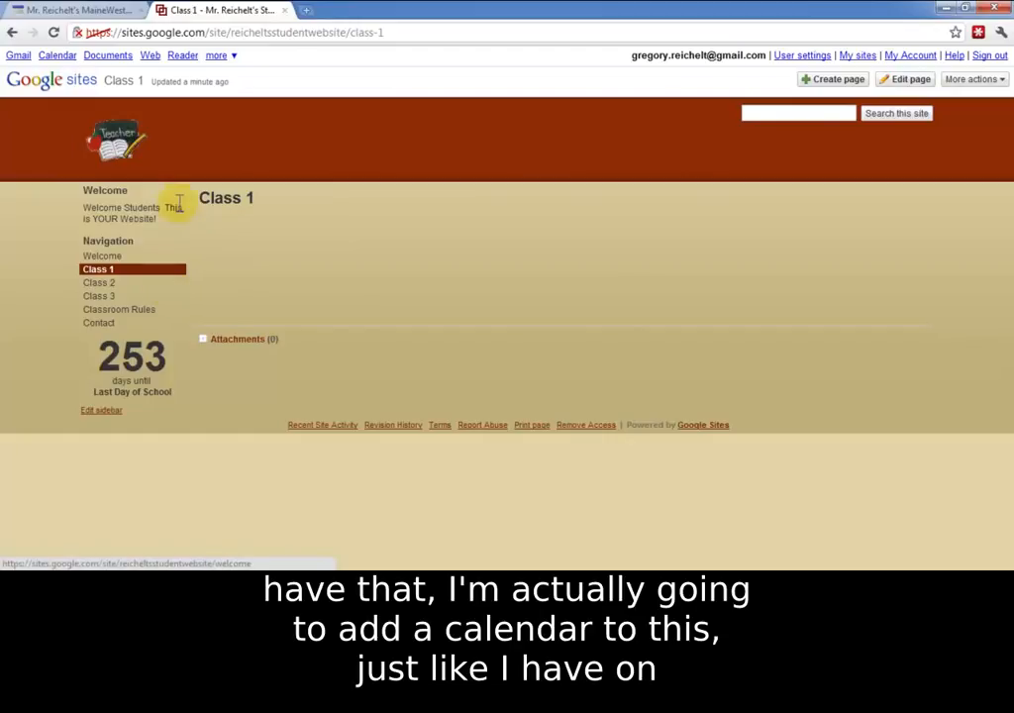
# Step: Start editing the Class 1 page and view the calendars available for insertion, closing the list without choosing one
pyautogui.click(914, 81)
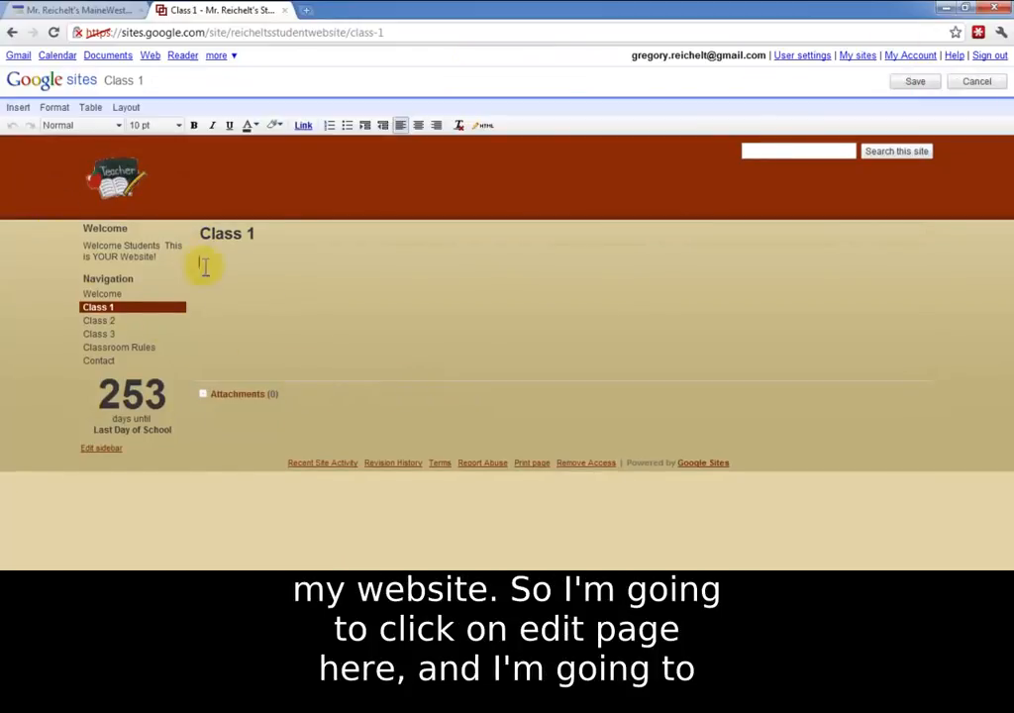
pyautogui.click(19, 107)
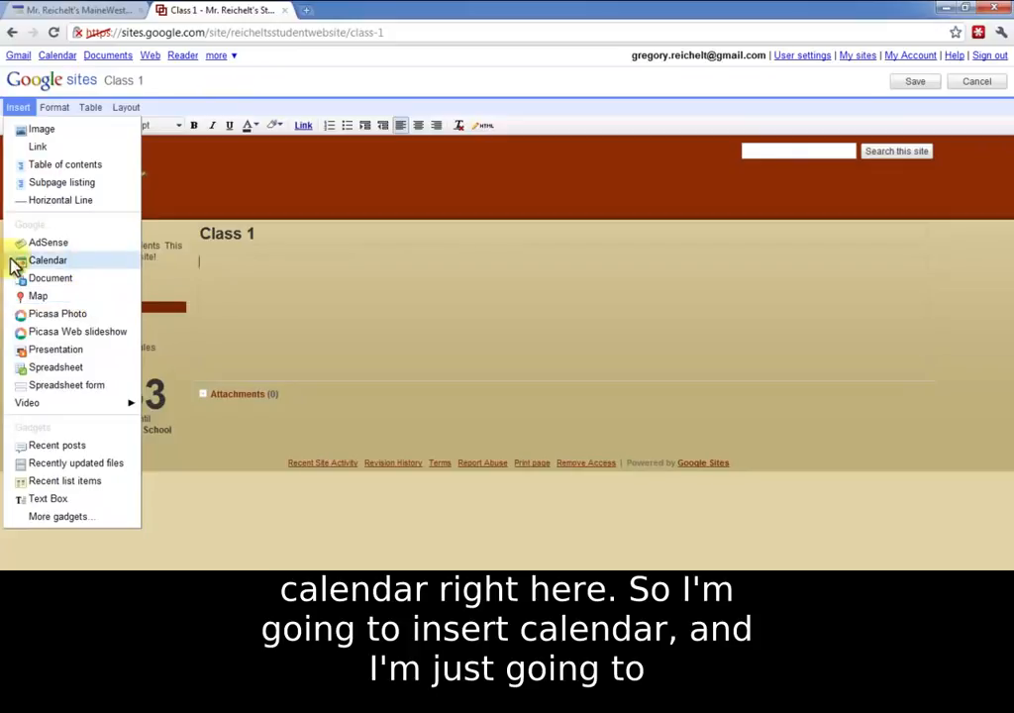
pyautogui.click(46, 261)
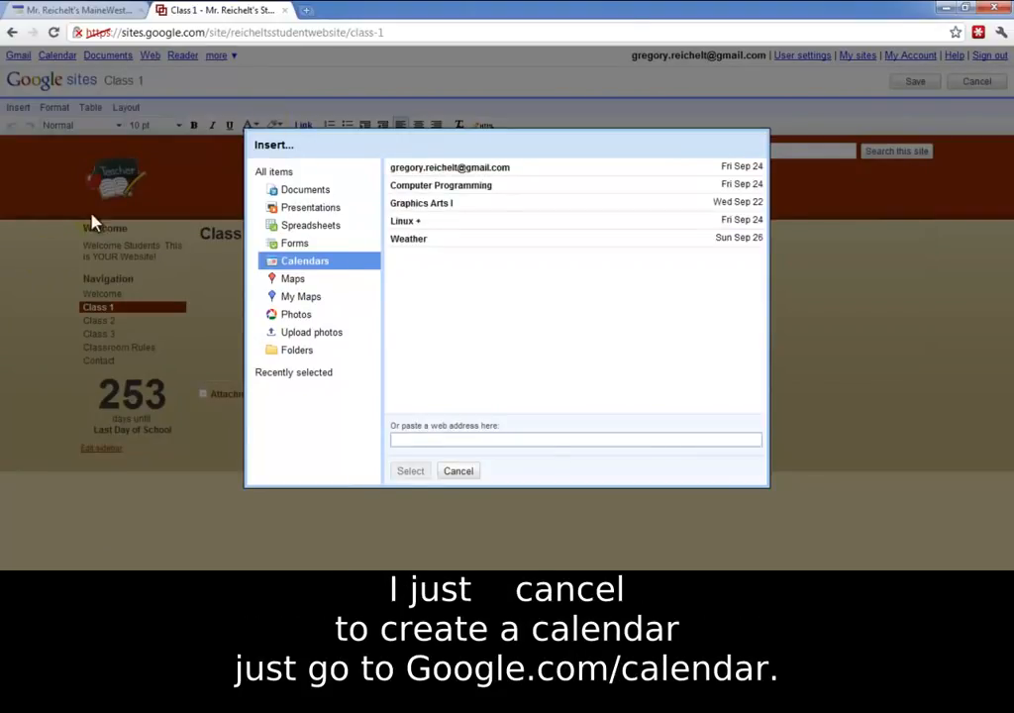
pyautogui.click(457, 472)
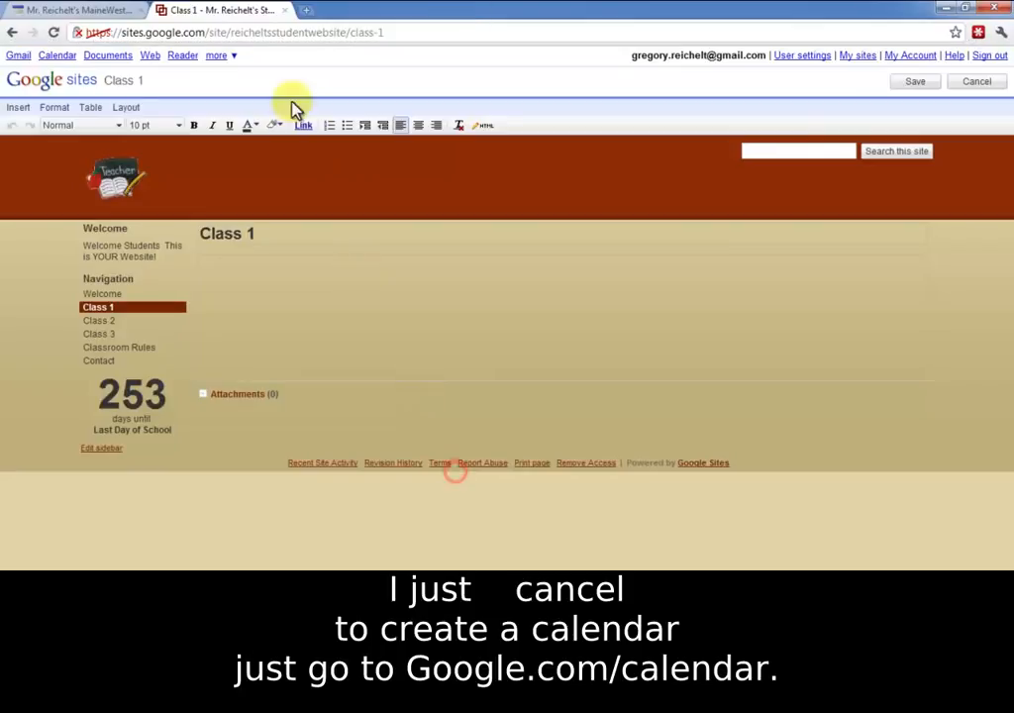
# Step: Open Google Calendar at google.com/calendar in a new browser tab
pyautogui.click(306, 10)
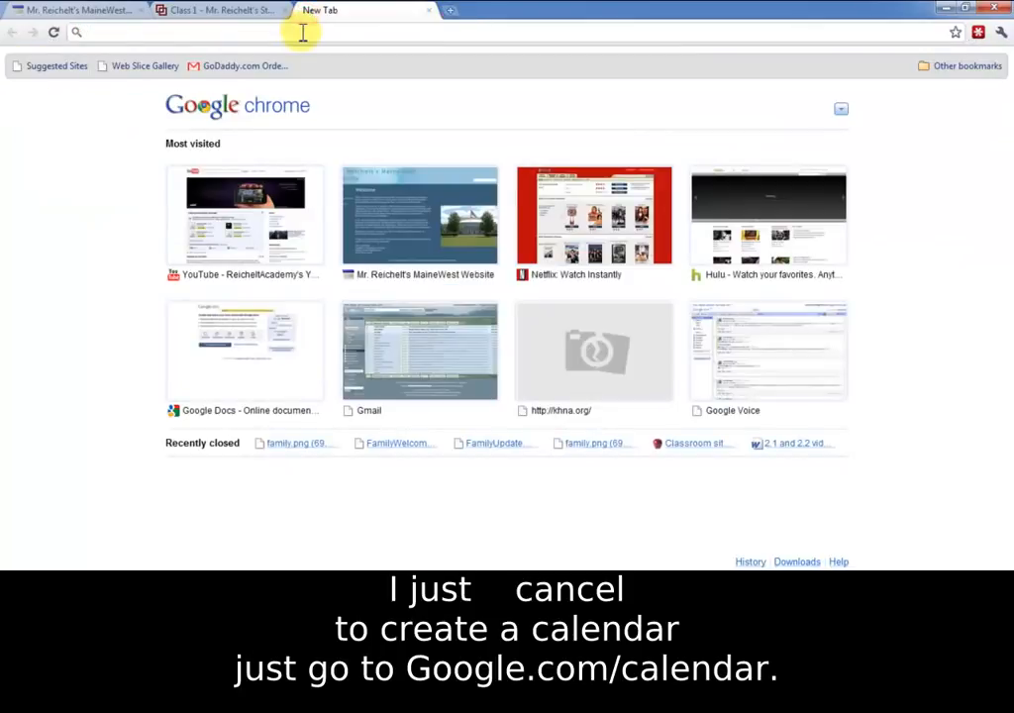
pyautogui.write('google')
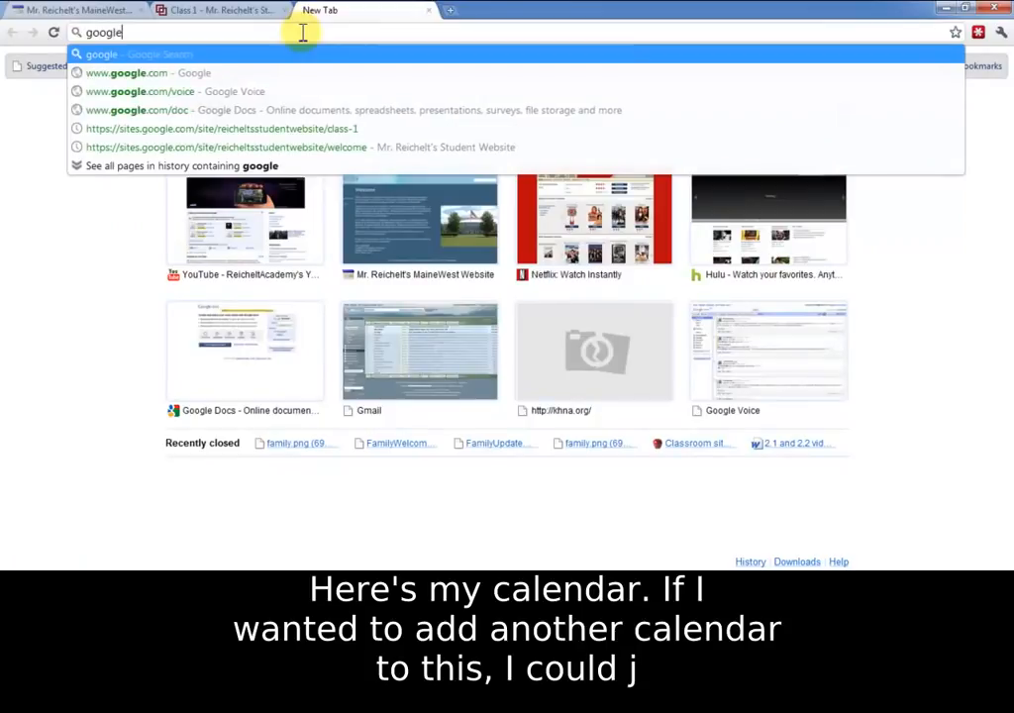
pyautogui.write('.com/cal')
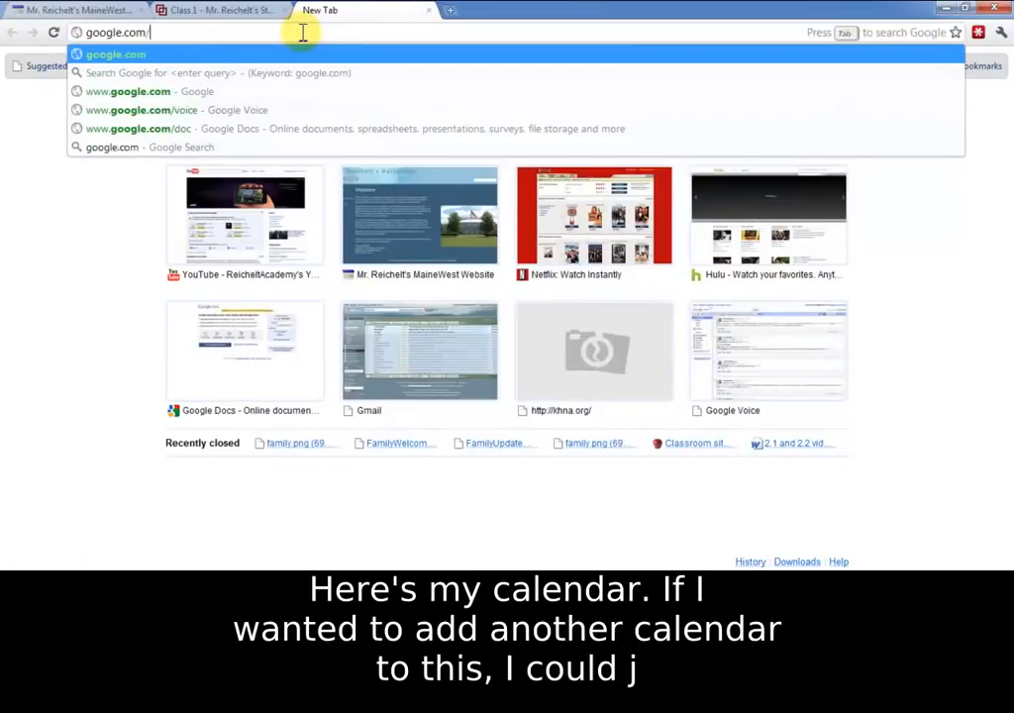
pyautogui.write('enda')
pyautogui.press('Return')
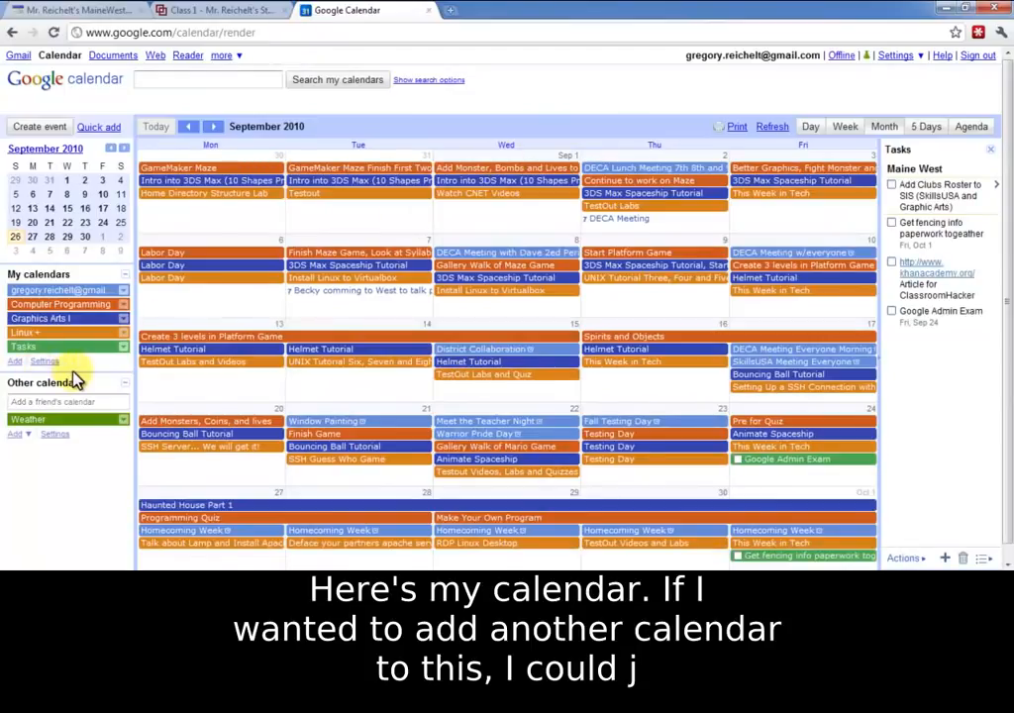
# Step: View the form for creating a new calendar, leave it without creating one, and close Google Calendar
pyautogui.click(16, 363)
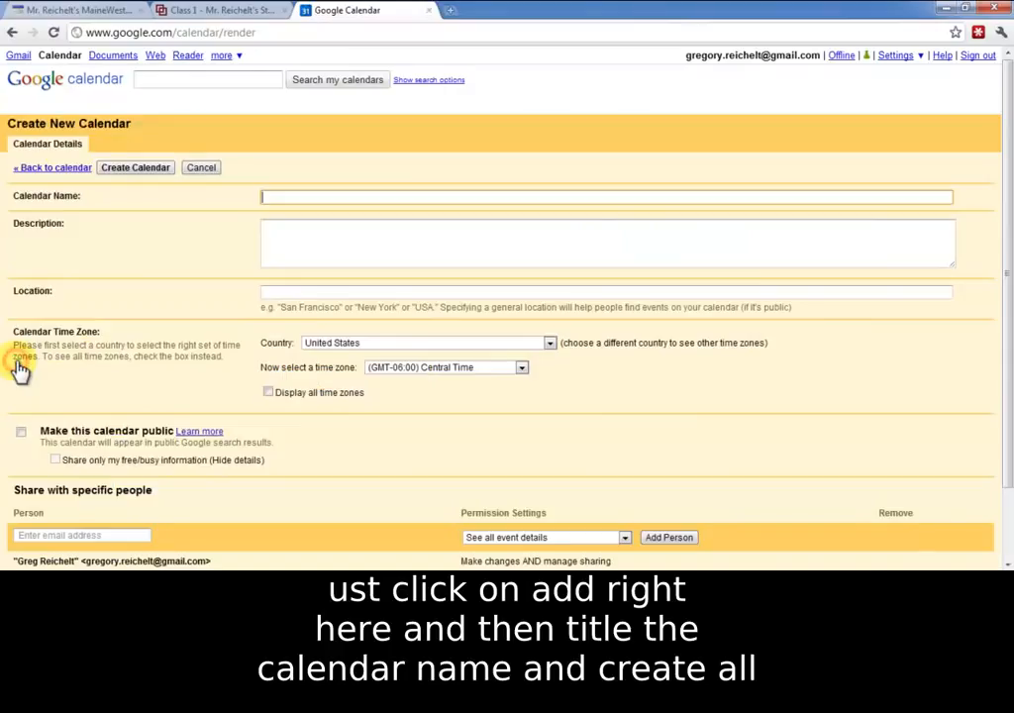
pyautogui.click(72, 170)
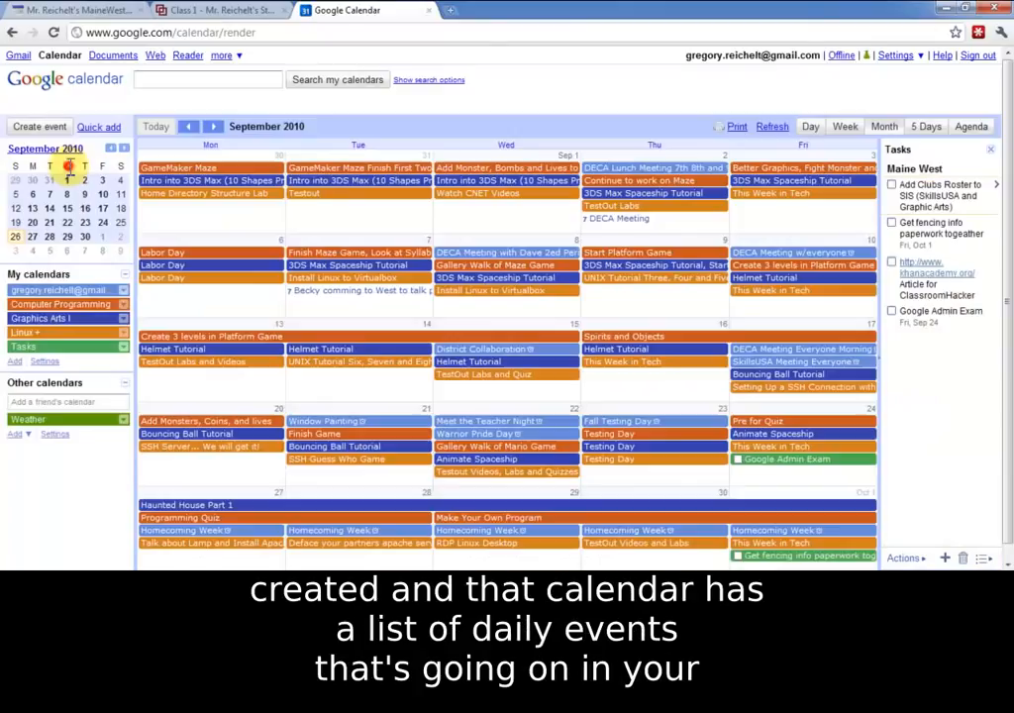
pyautogui.click(430, 11)
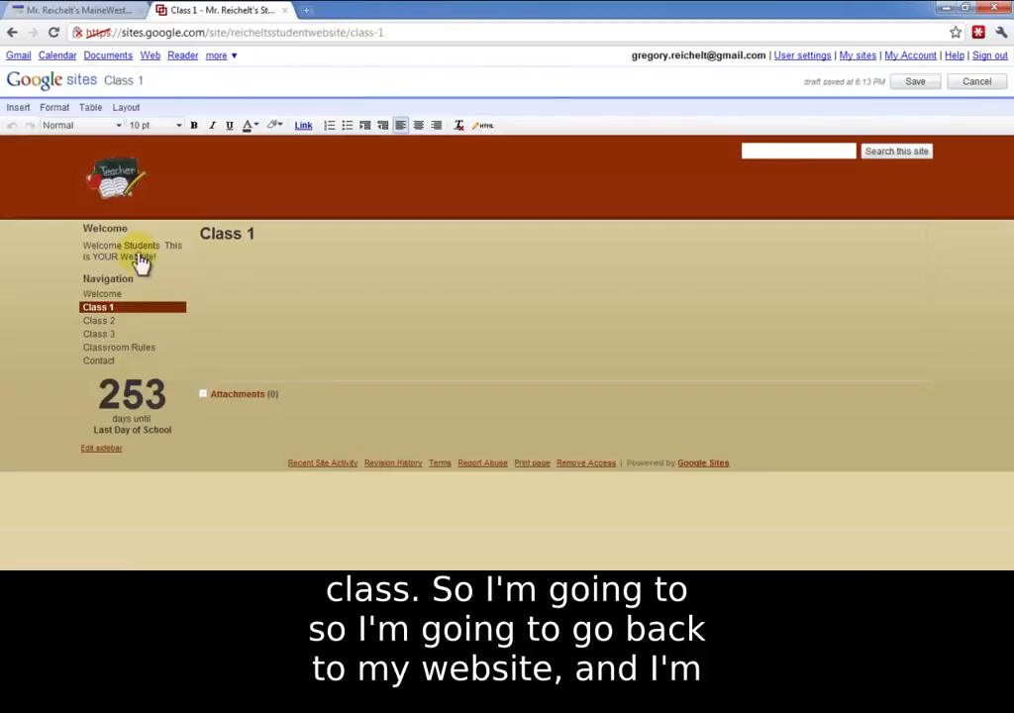
# Step: Insert the Graphics Arts I Google calendar into the Class 1 page body, with its view set to Agenda
pyautogui.click(297, 283)
pyautogui.click(20, 107)
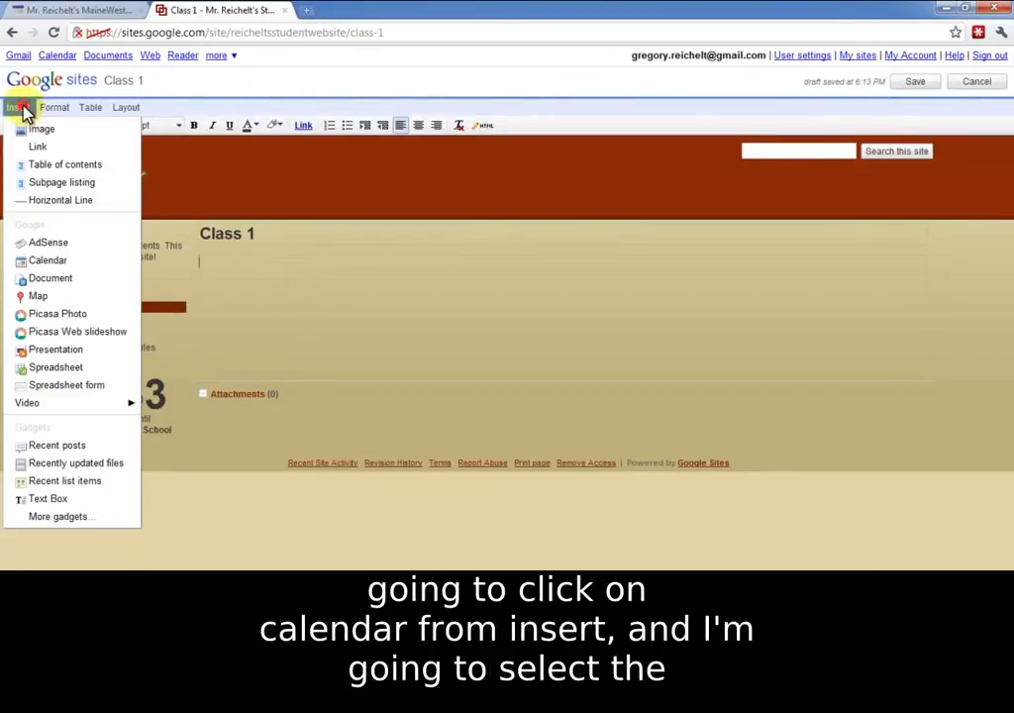
pyautogui.click(73, 262)
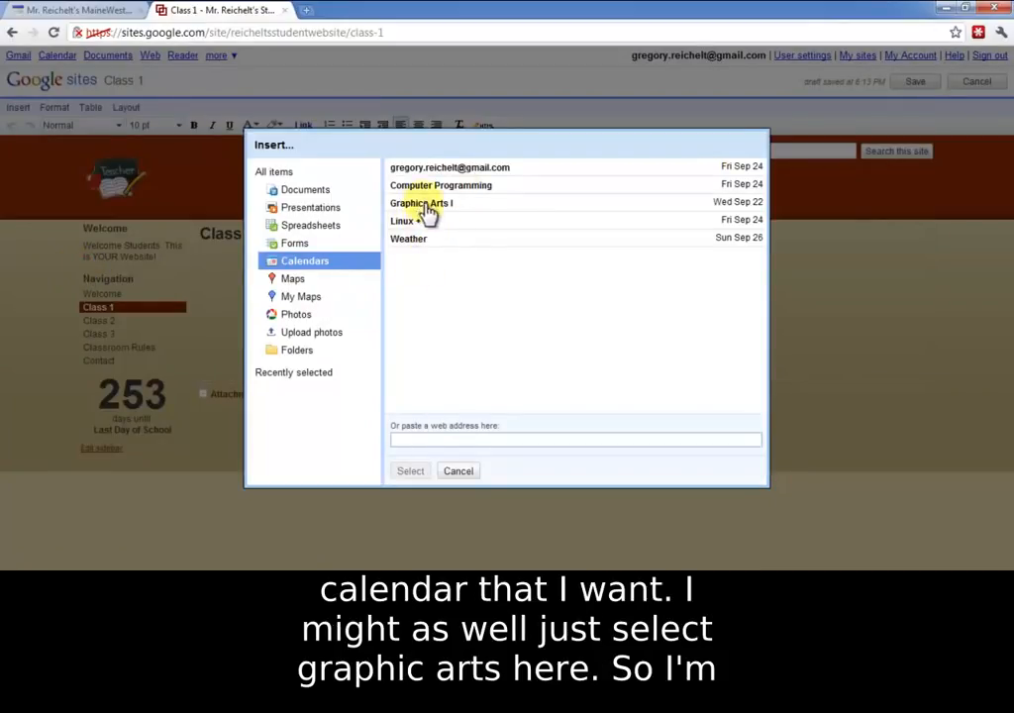
pyautogui.click(422, 203)
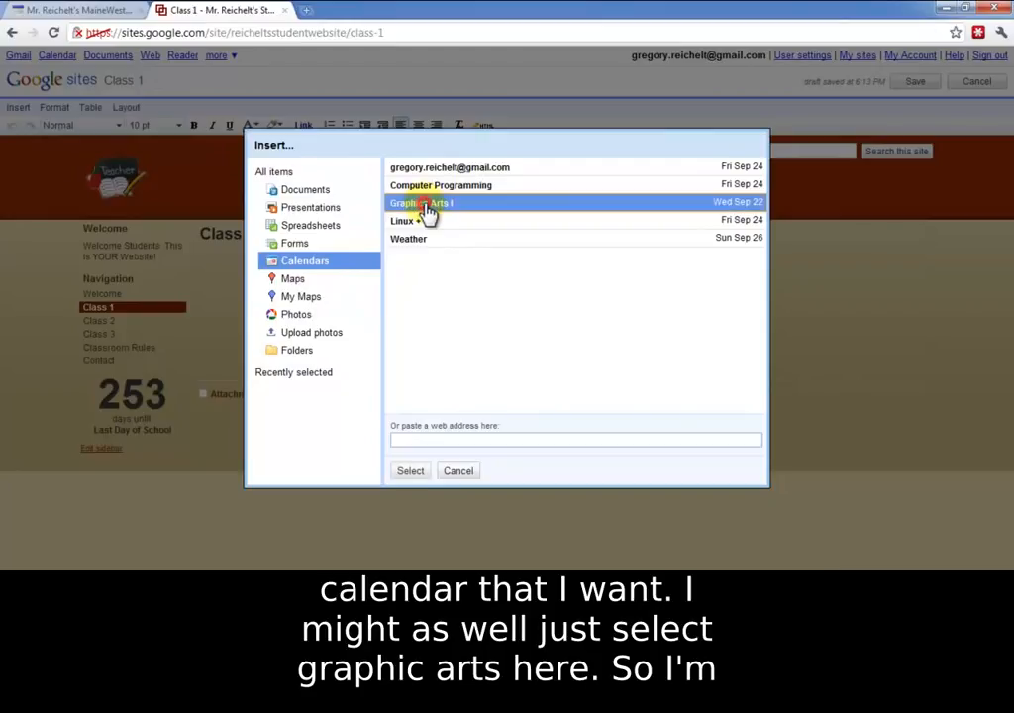
pyautogui.click(410, 472)
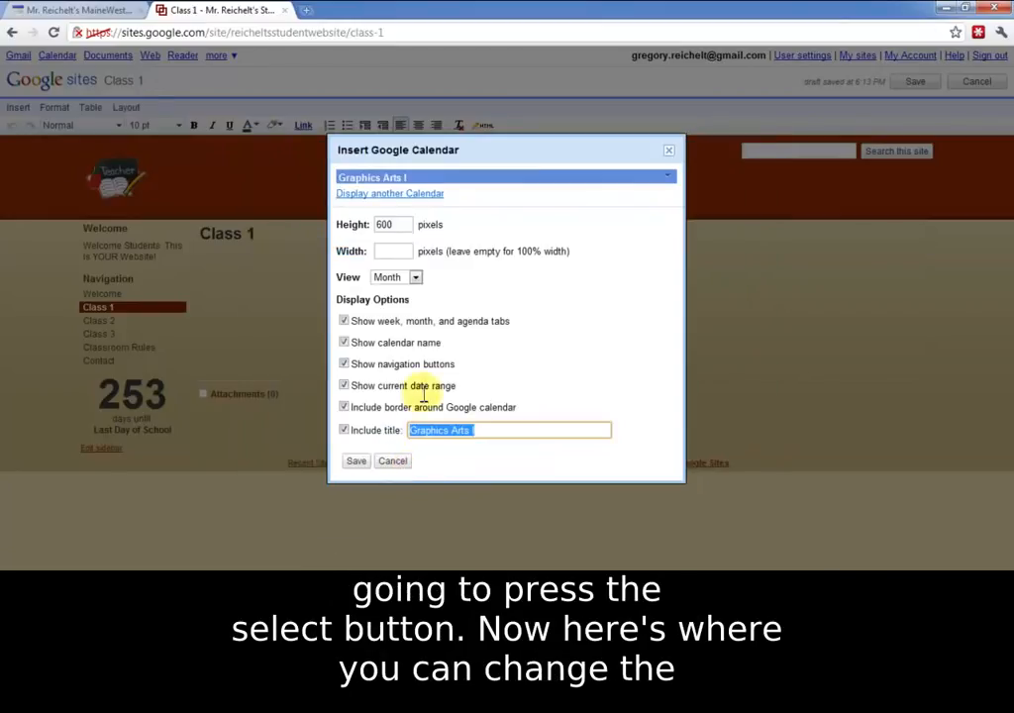
pyautogui.click(388, 282)
pyautogui.click(410, 318)
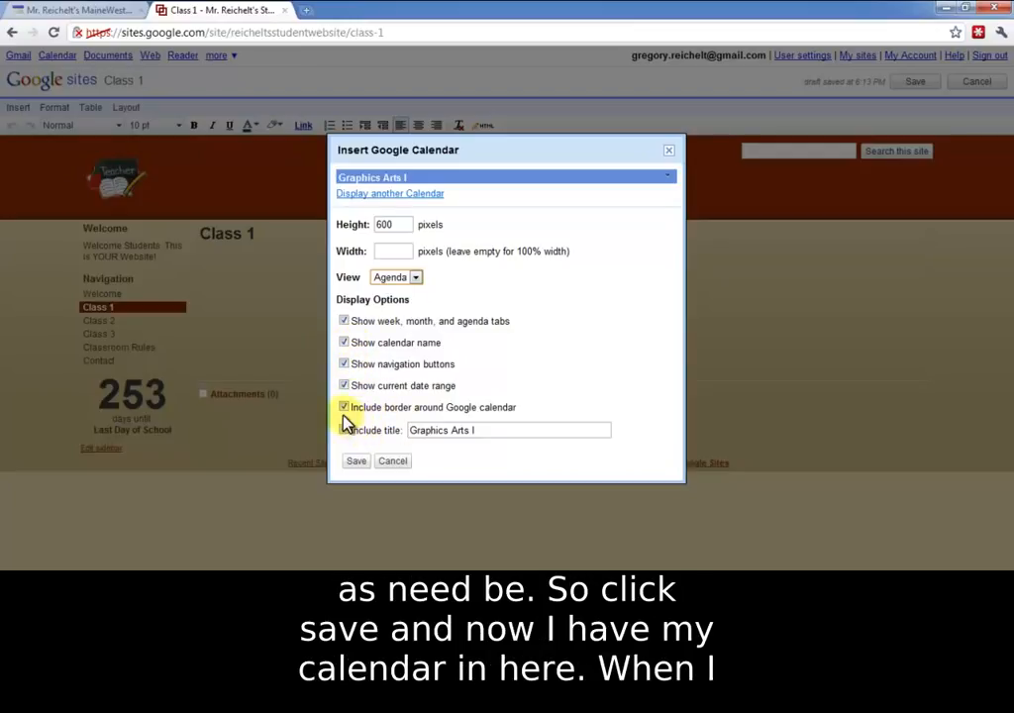
pyautogui.click(358, 463)
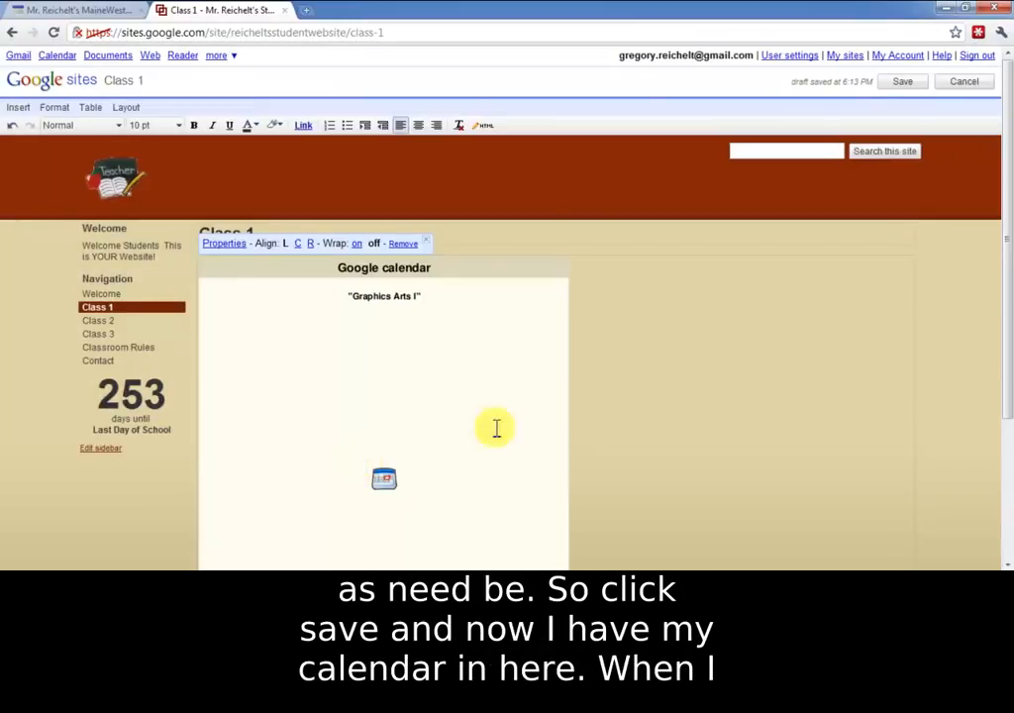
# Step: Align the calendar gadget to the right with text wrap on, and save the Class 1 page
pyautogui.scroll(-1, 675, 435)
pyautogui.scroll(-1, 611, 410)
pyautogui.scroll(2, 523, 418)
pyautogui.scroll(-1, 491, 362)
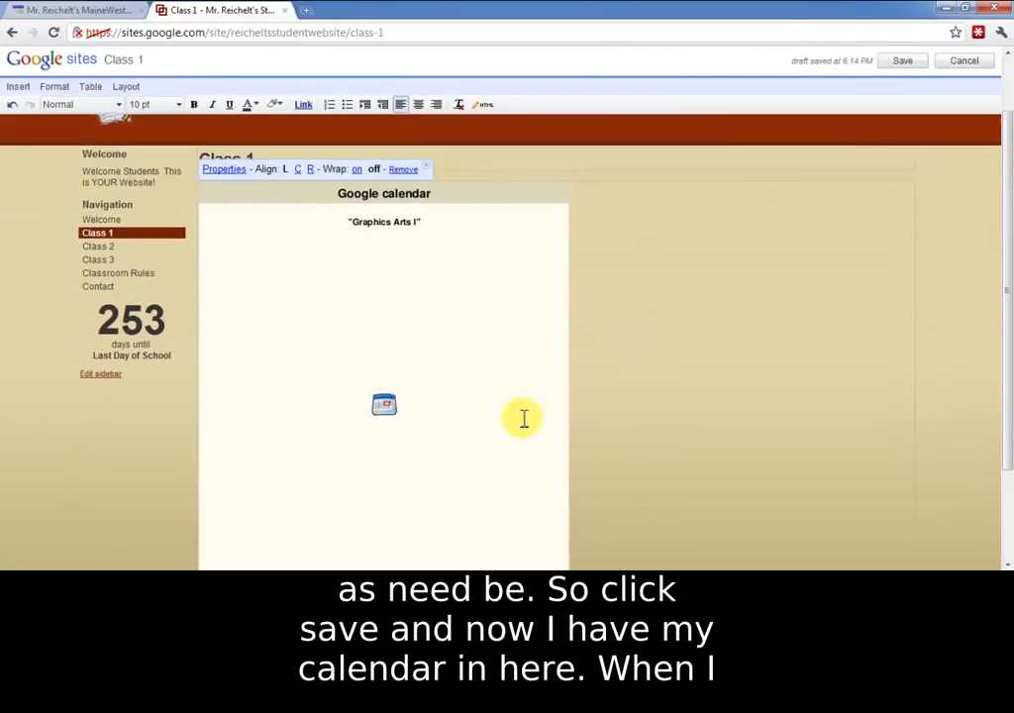
pyautogui.click(513, 314)
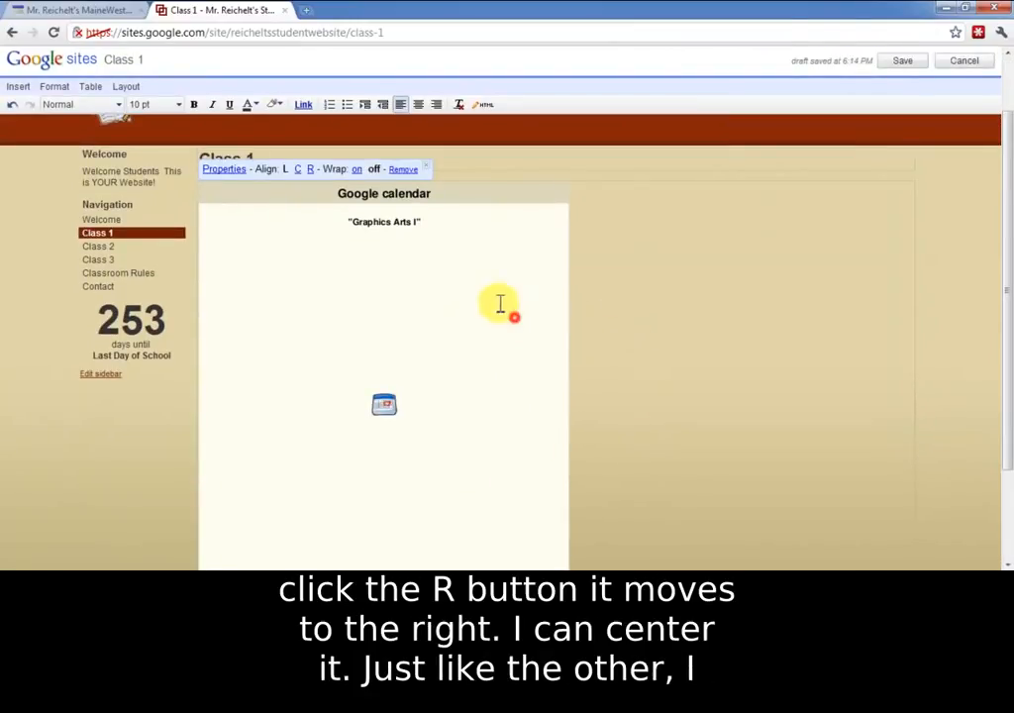
pyautogui.click(310, 170)
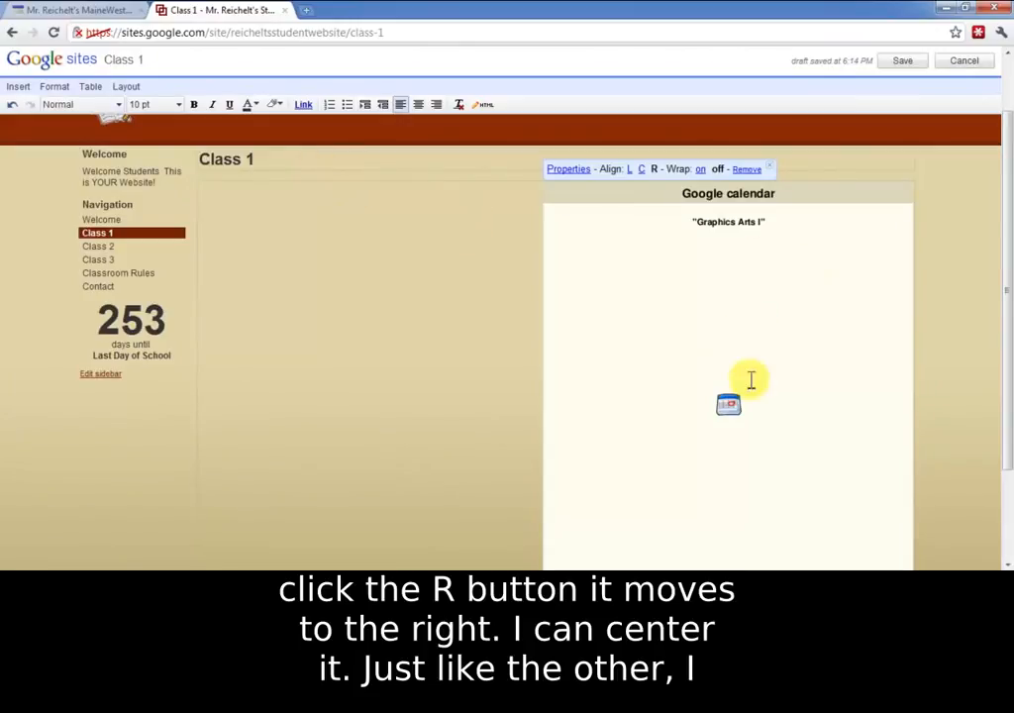
pyautogui.click(640, 170)
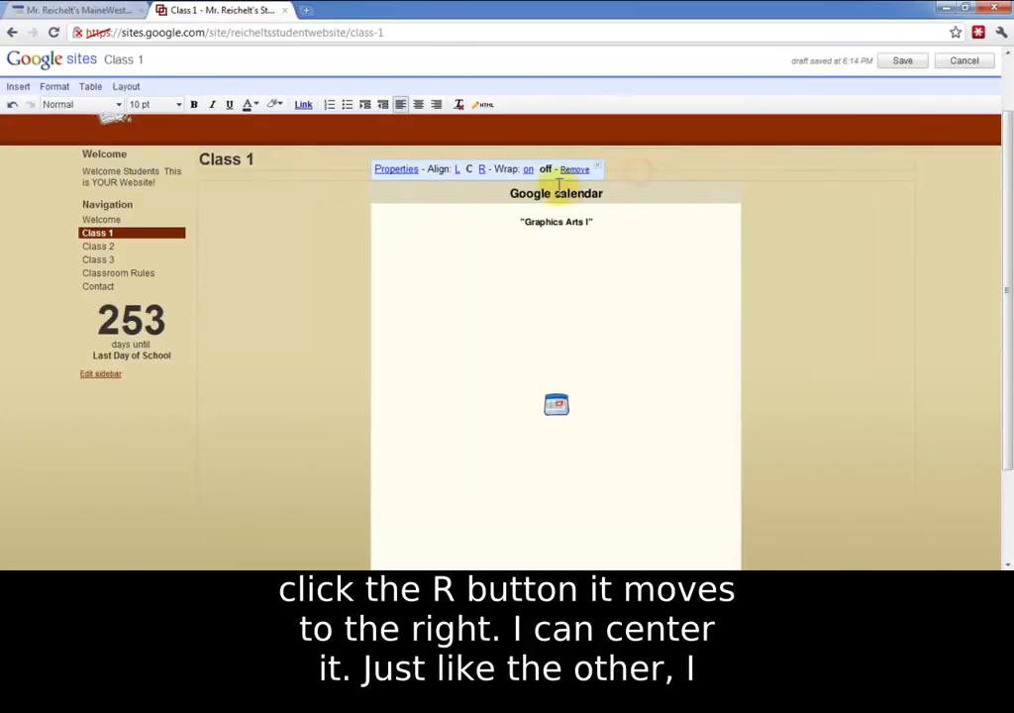
pyautogui.click(481, 169)
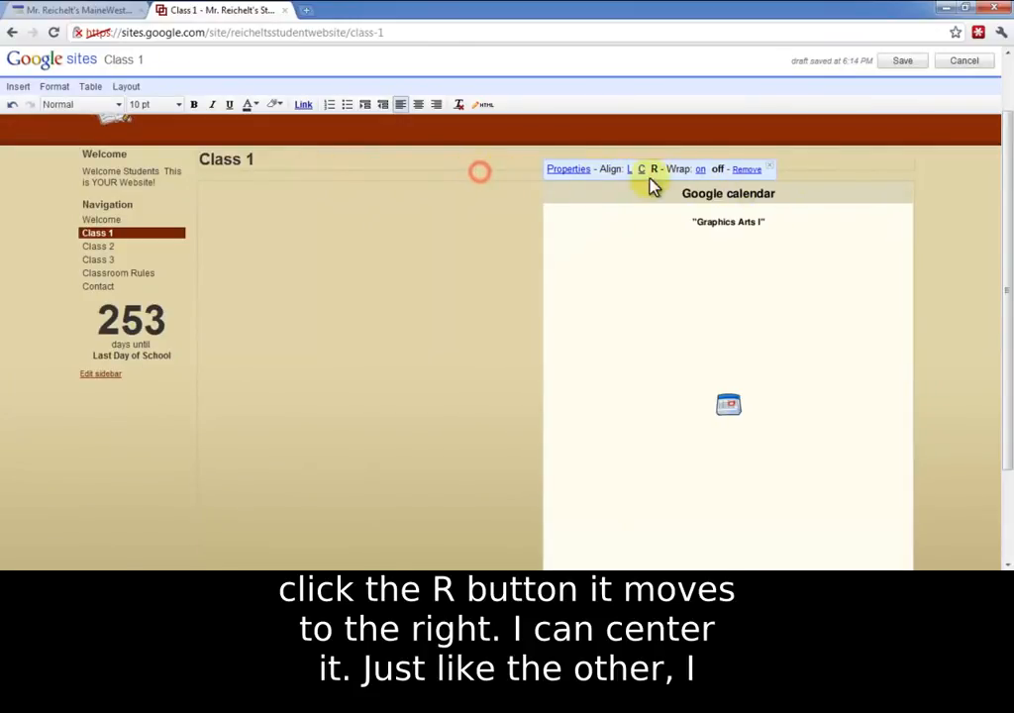
pyautogui.click(701, 169)
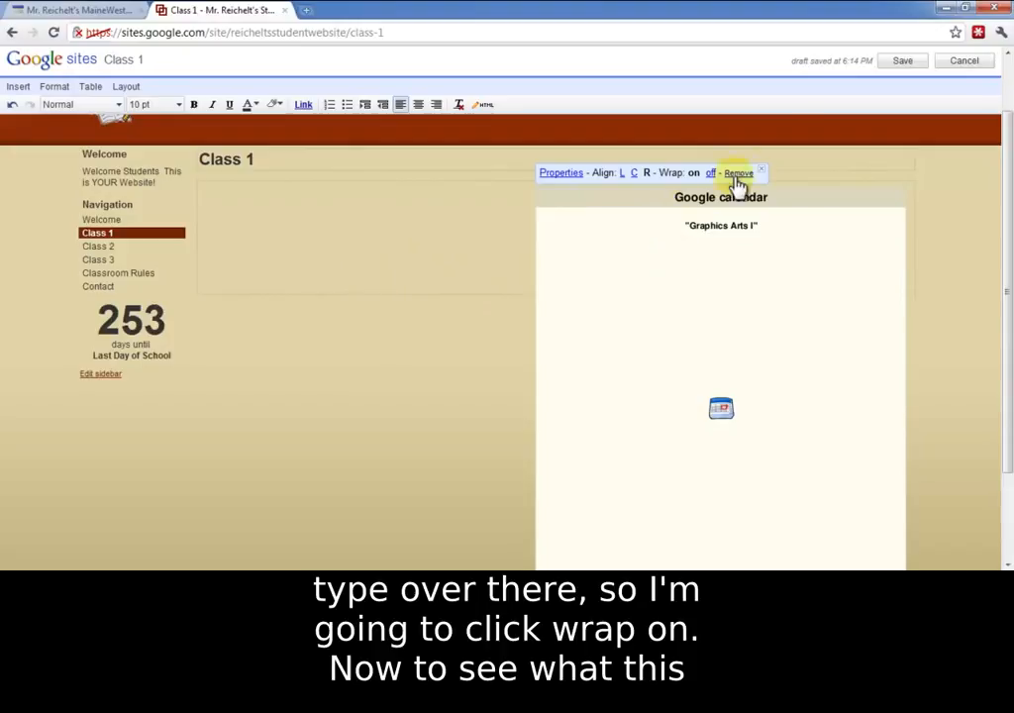
pyautogui.click(902, 61)
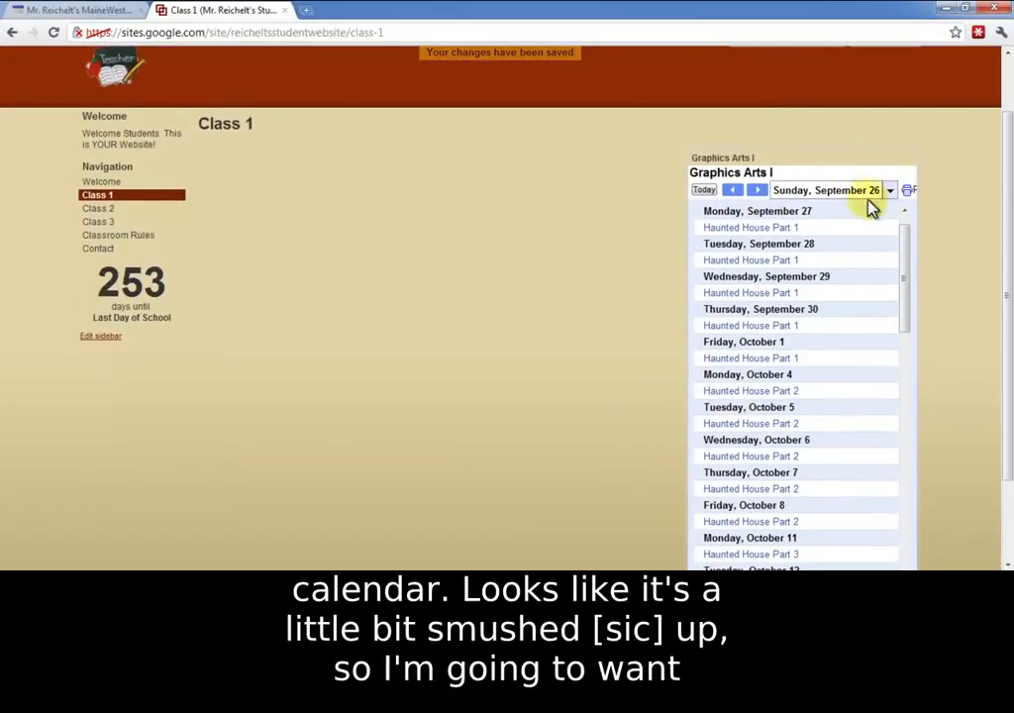
# Step: Edit the Class 1 page to set the calendar's height and width to 400 pixels each, and save the page
pyautogui.scroll(-3, 911, 262)
pyautogui.scroll(2, 846, 238)
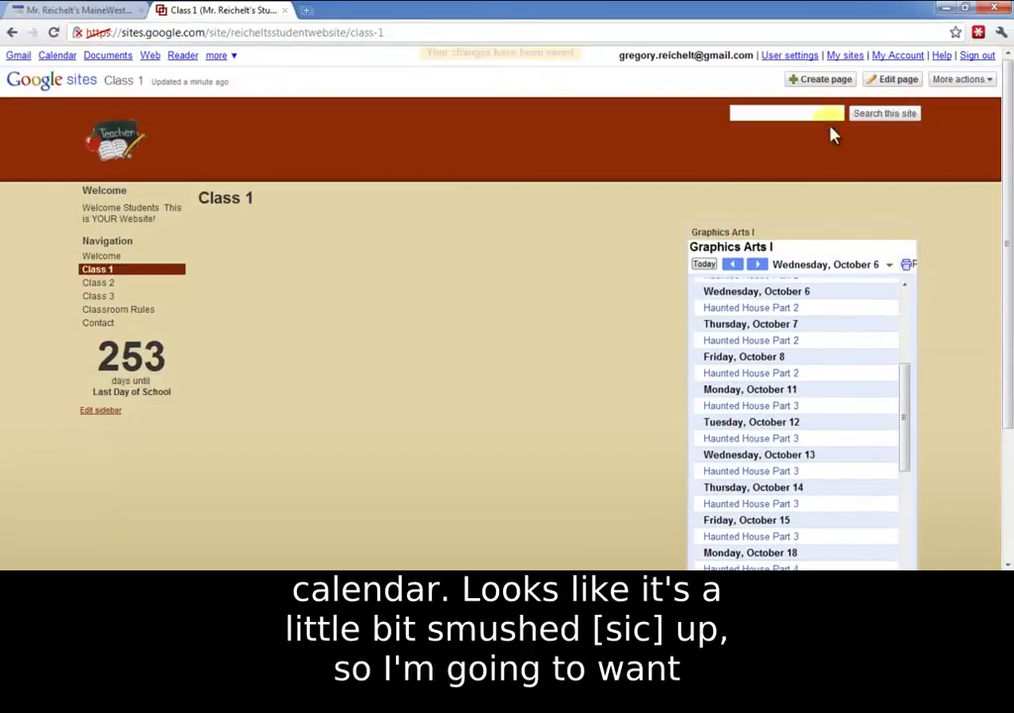
pyautogui.click(877, 81)
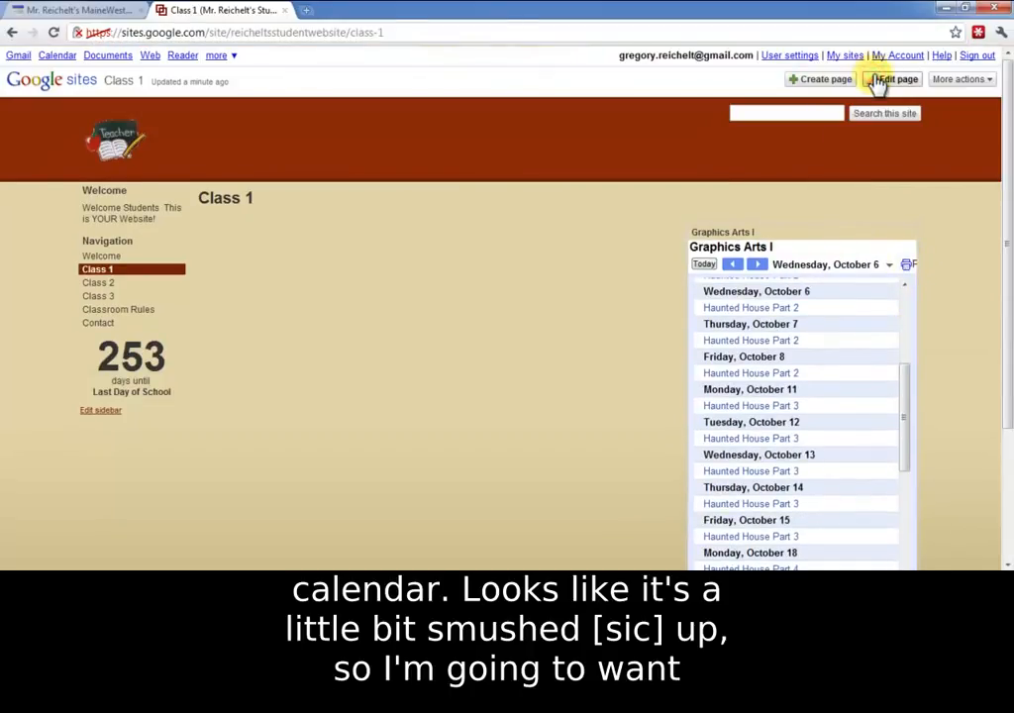
pyautogui.click(899, 81)
pyautogui.click(676, 331)
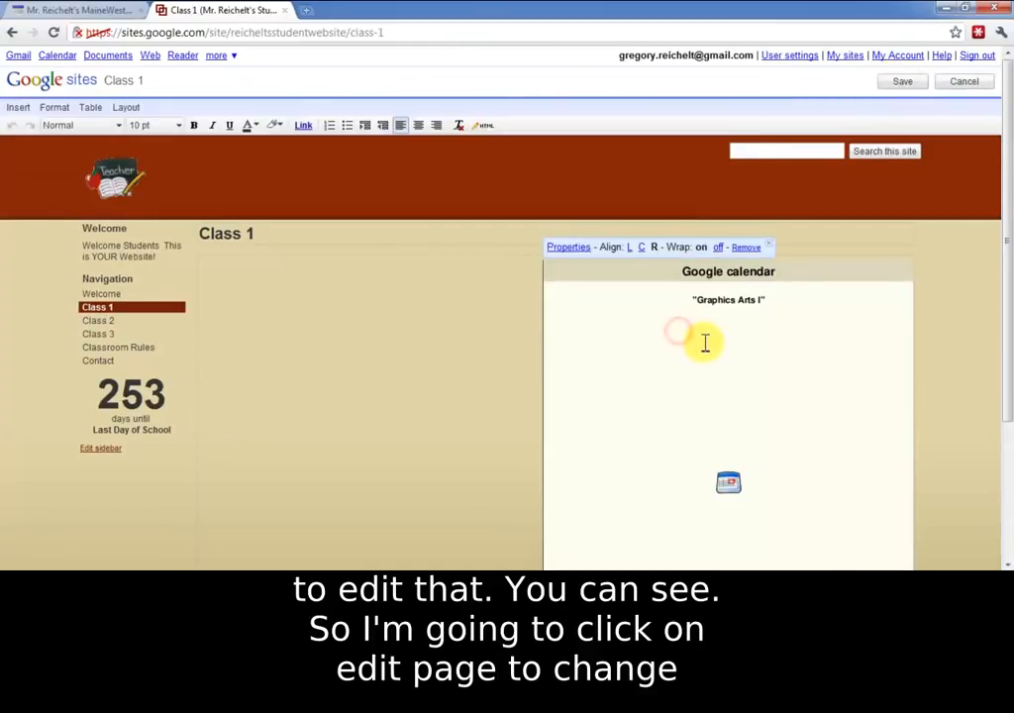
pyautogui.scroll(-3, 643, 267)
pyautogui.scroll(2, 615, 190)
pyautogui.click(579, 174)
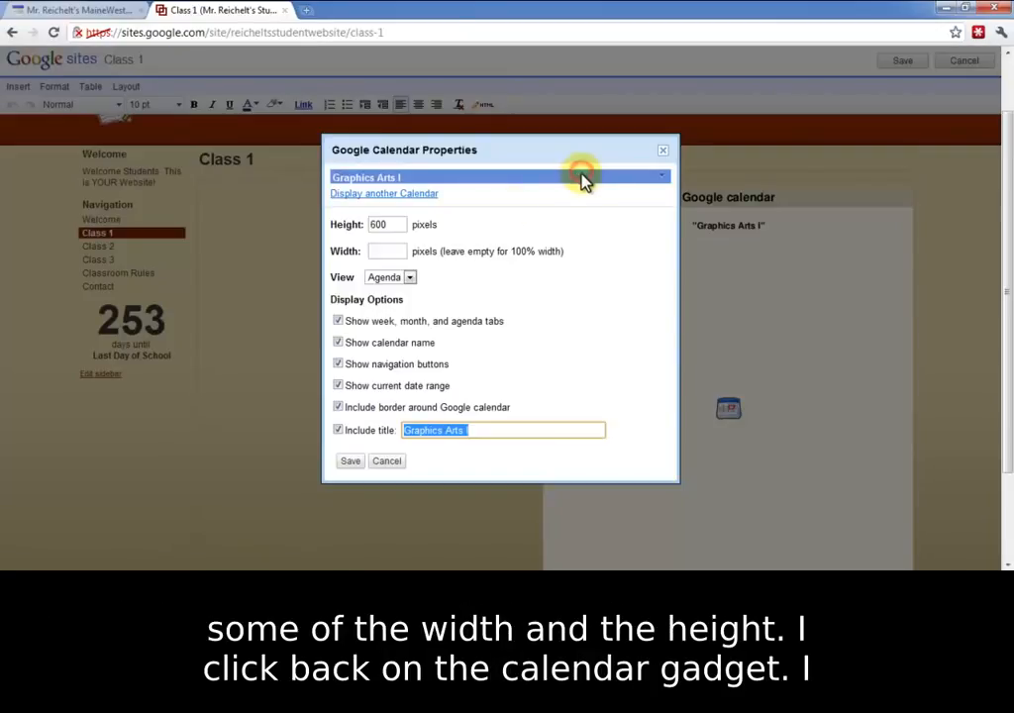
pyautogui.click(386, 253)
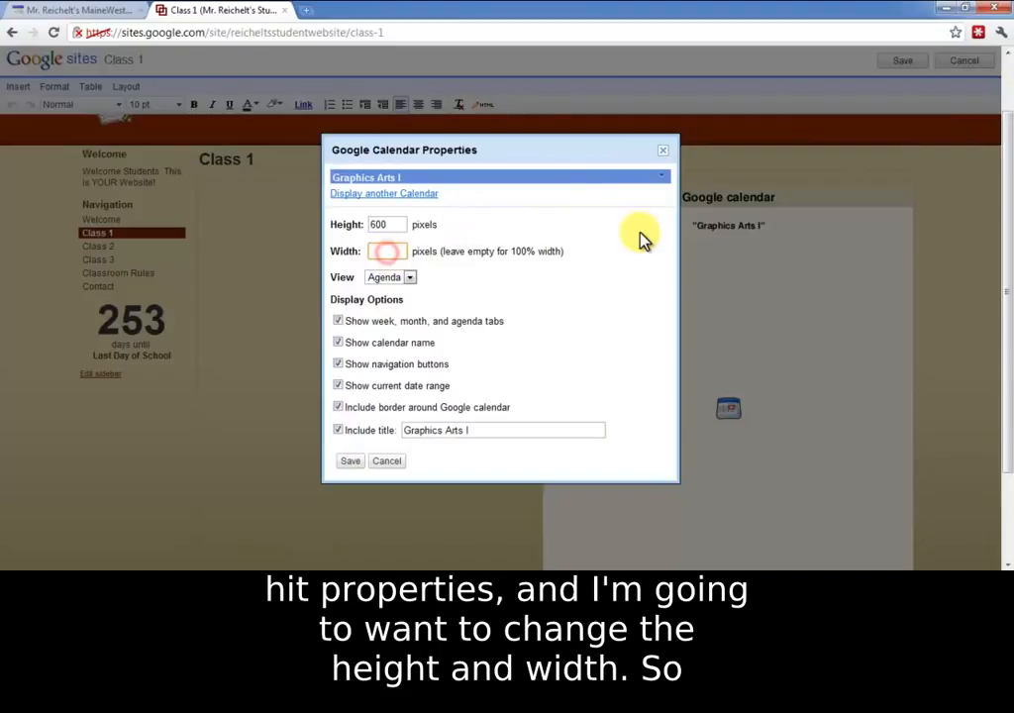
pyautogui.moveTo(389, 224); pyautogui.dragTo(335, 223)
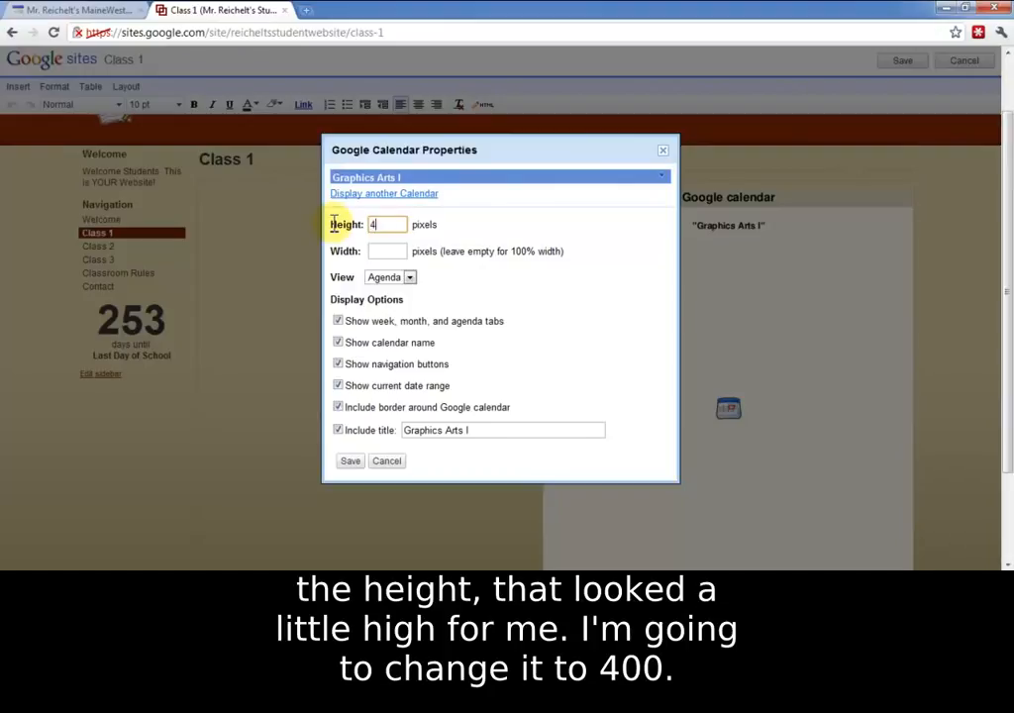
pyautogui.write('400')
pyautogui.click(396, 252)
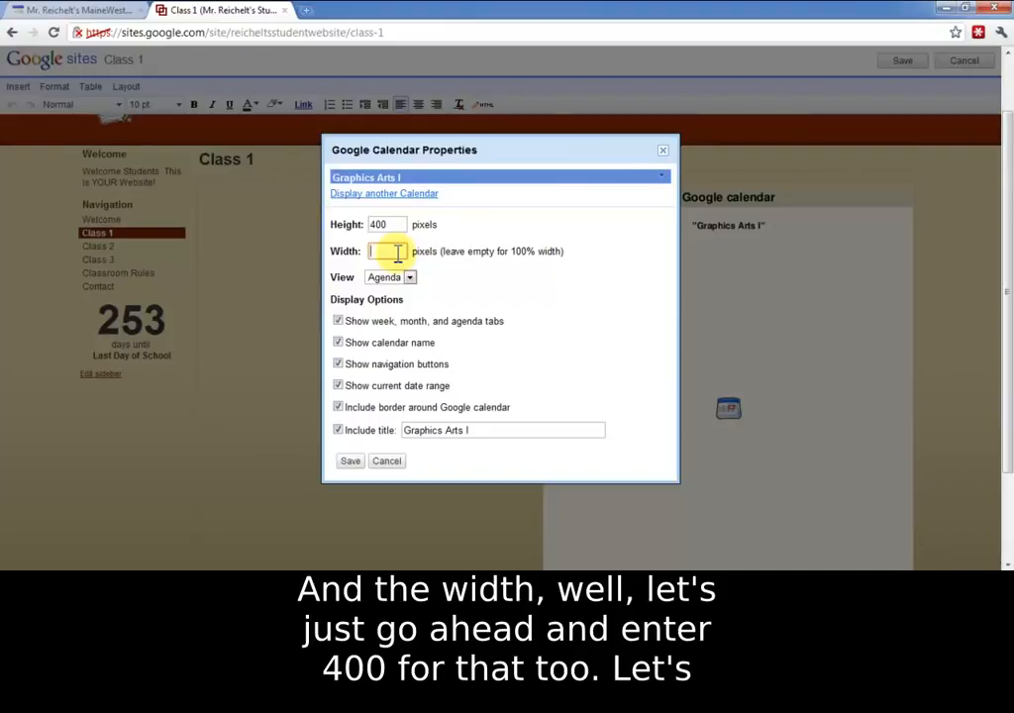
pyautogui.click(352, 460)
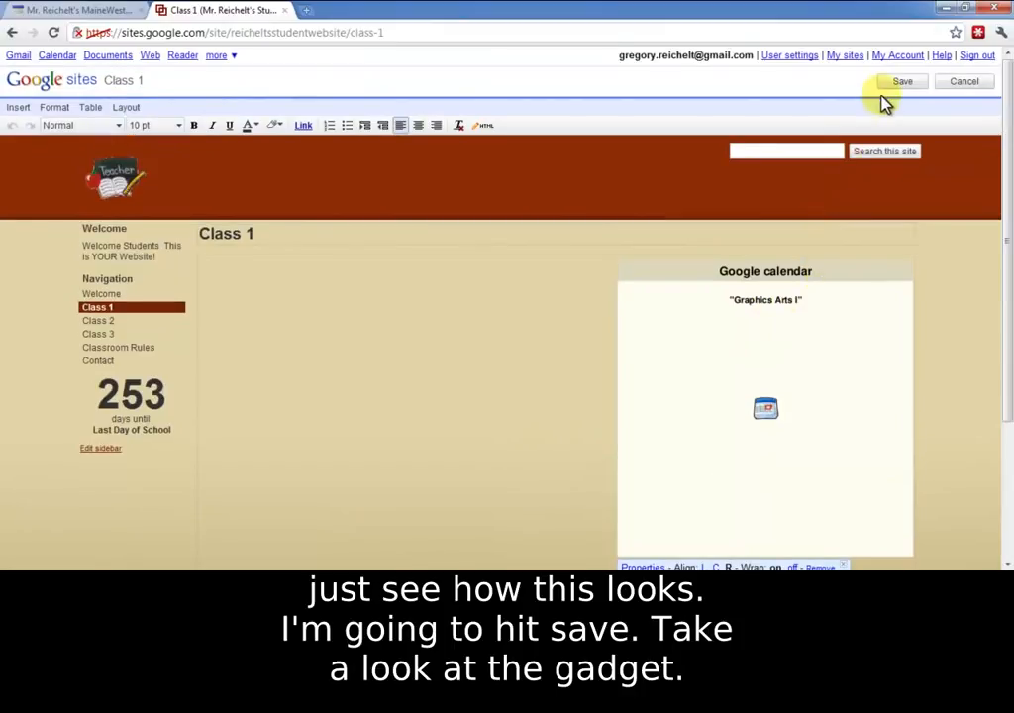
pyautogui.click(893, 86)
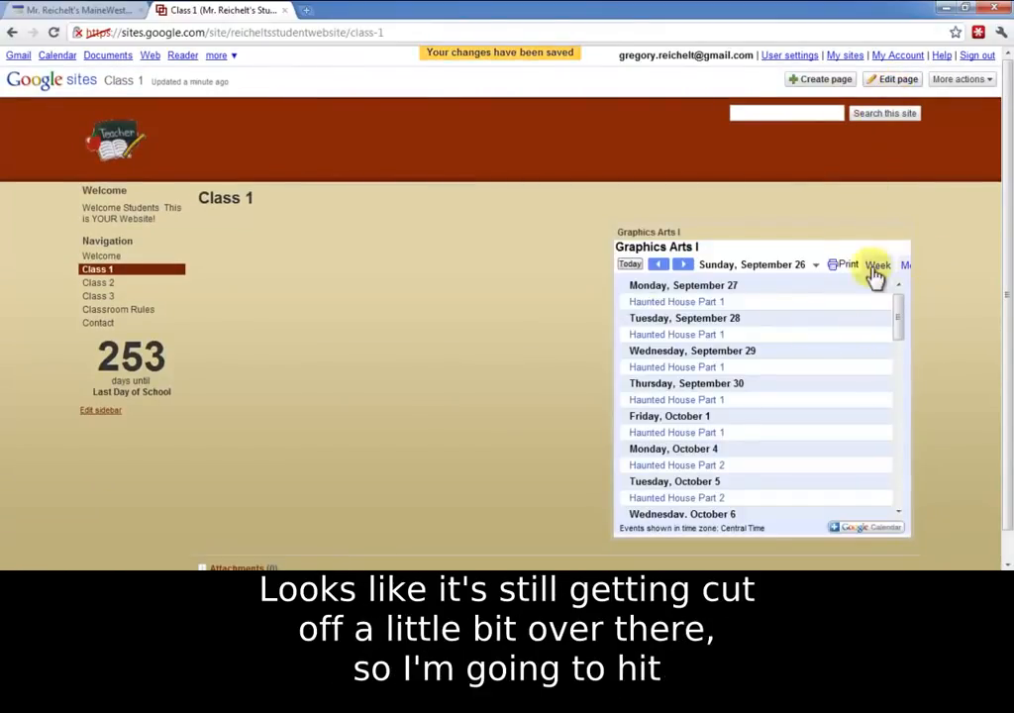
# Step: Reopen the Class 1 page for editing, set the calendar's width to 600 pixels, and save the page
pyautogui.click(891, 81)
pyautogui.click(688, 347)
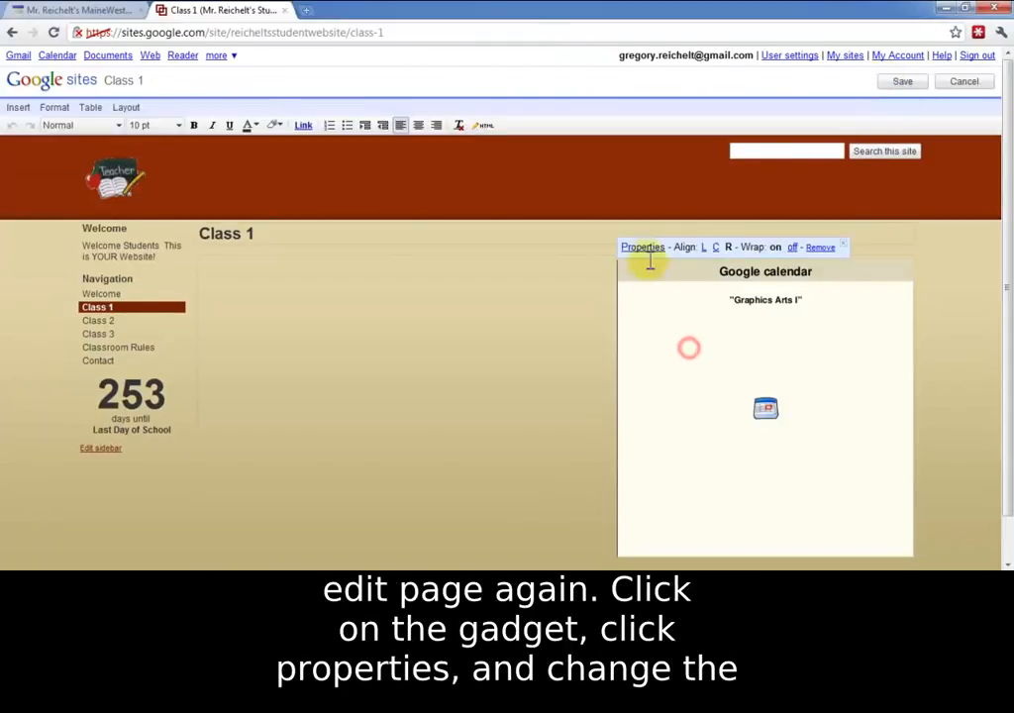
pyautogui.click(643, 247)
pyautogui.doubleClick(386, 251)
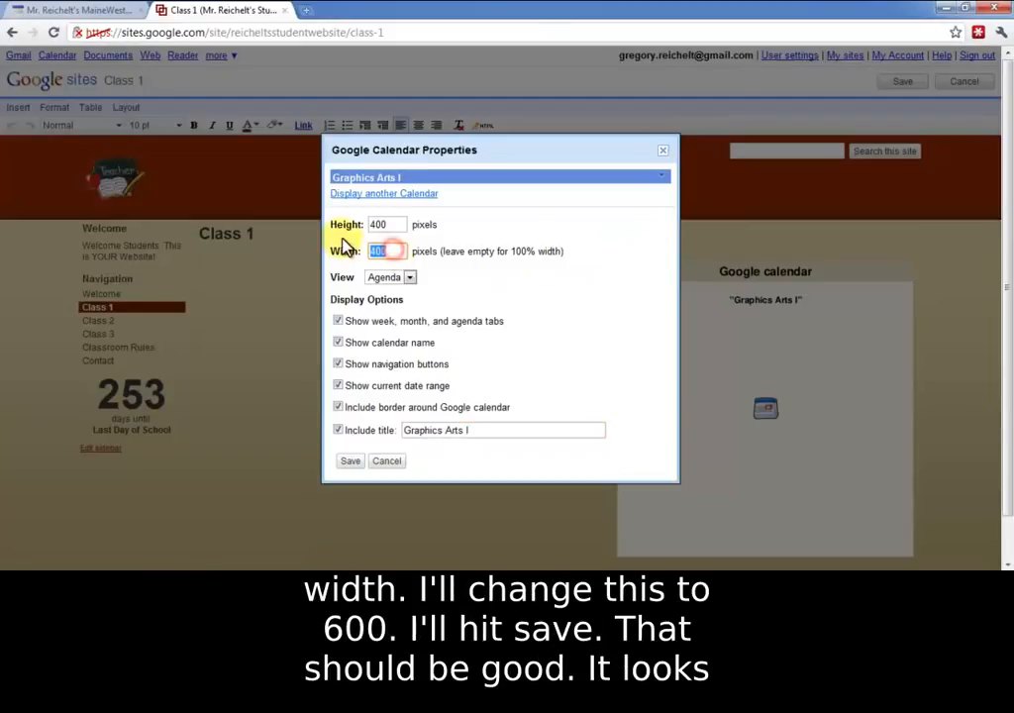
pyautogui.write('600')
pyautogui.click(351, 461)
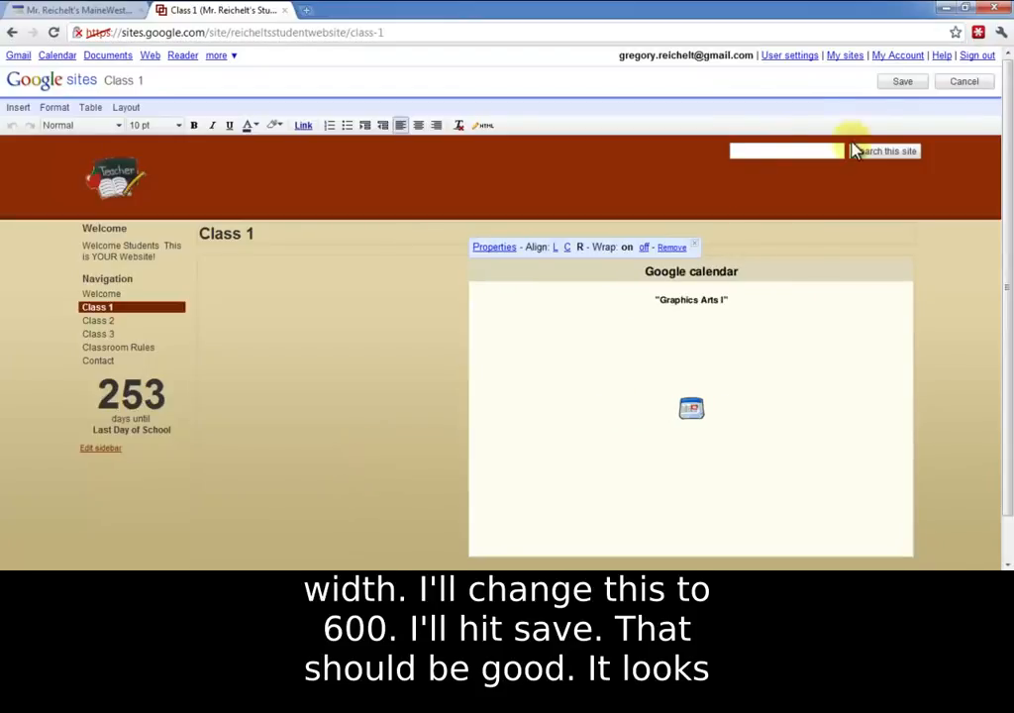
pyautogui.click(897, 85)
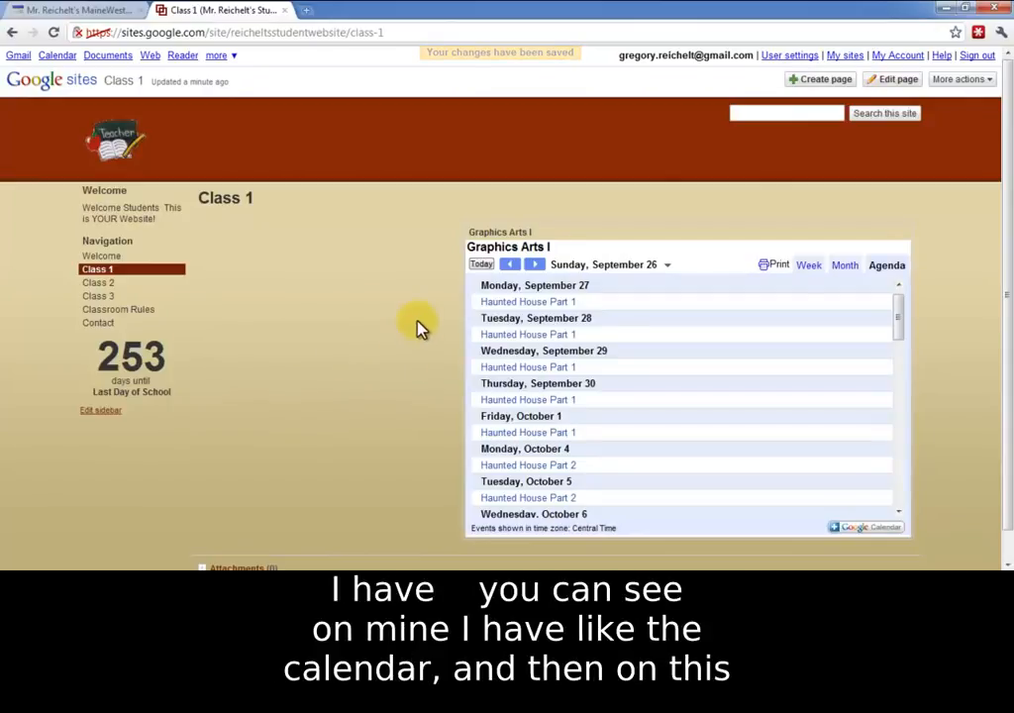
# Step: Examine the Graphic Arts I page of the teacher's existing website as a layout example, and return to the Class 1 page
pyautogui.click(83, 12)
pyautogui.click(87, 190)
pyautogui.scroll(-2, 491, 375)
pyautogui.scroll(2, 464, 407)
pyautogui.click(235, 14)
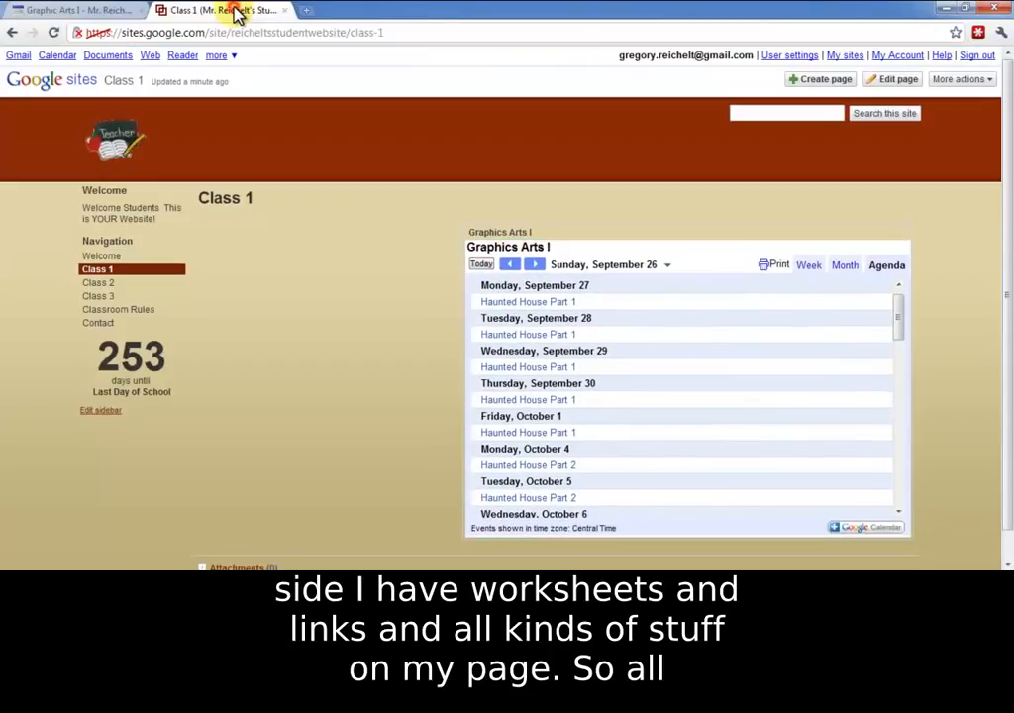
# Step: Start editing the Class 1 page and enter the text "Worksheets" in the empty area beside the calendar
pyautogui.click(897, 79)
pyautogui.click(288, 344)
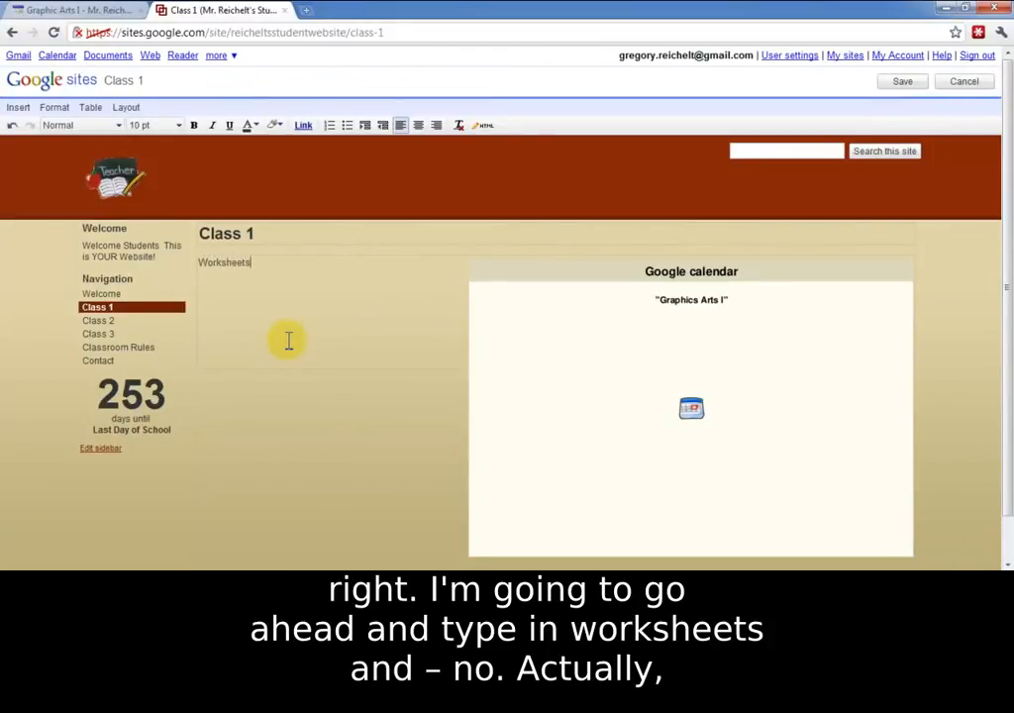
pyautogui.moveTo(259, 263)
pyautogui.mouseDown()
pyautogui.moveTo(176, 272)
pyautogui.moveTo(250, 262)
pyautogui.mouseUp()
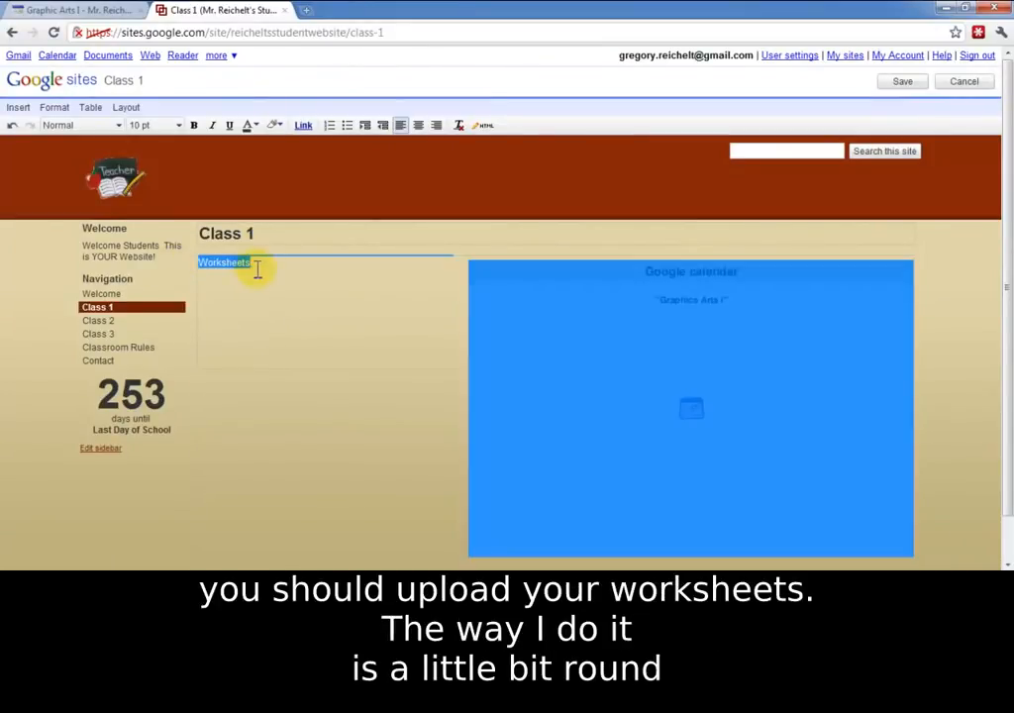
pyautogui.click(254, 263)
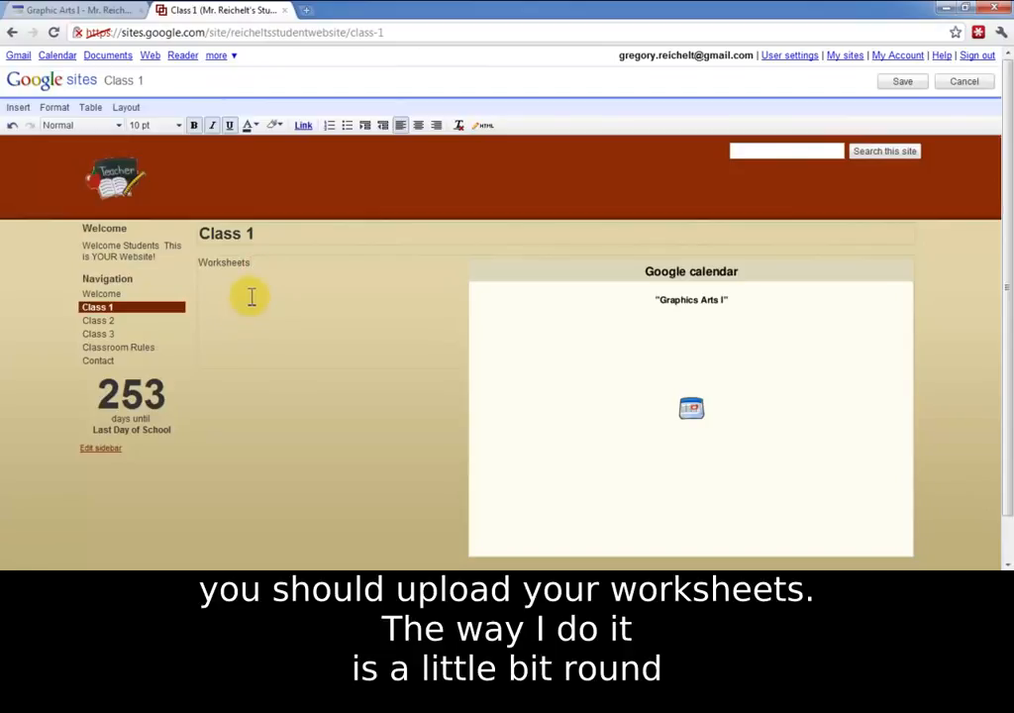
pyautogui.moveTo(278, 270); pyautogui.dragTo(206, 266)
pyautogui.click(276, 265)
pyautogui.scroll(-2, 276, 276)
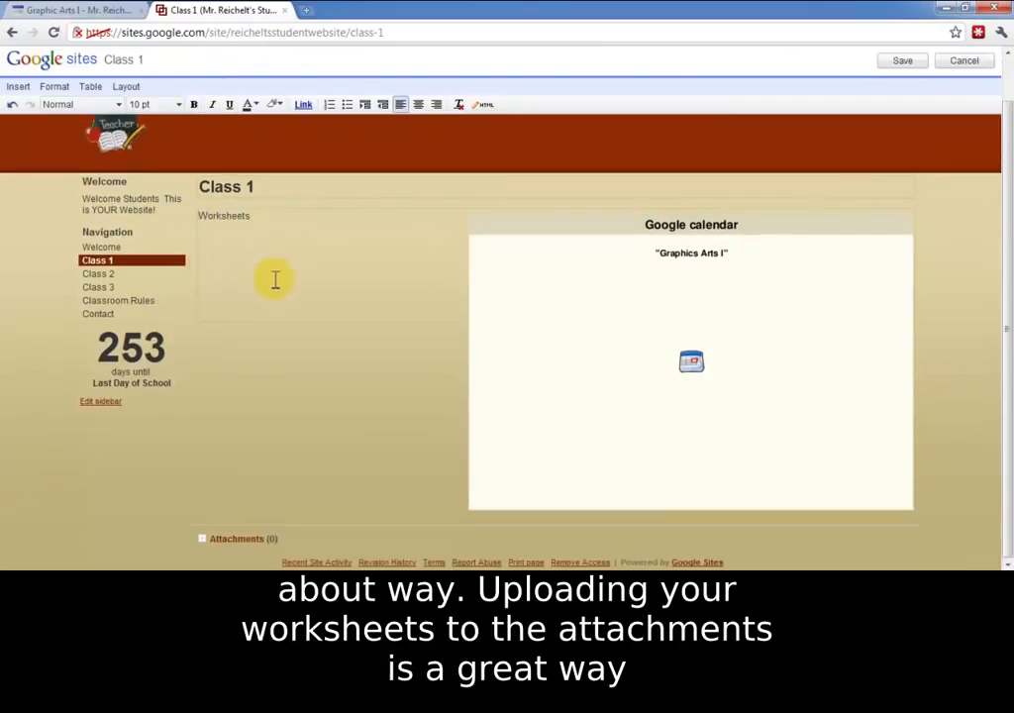
# Step: Replace the text "Worksheets" with "Links" and add the word "Google" below it
pyautogui.moveTo(254, 216); pyautogui.dragTo(192, 205)
pyautogui.write('Links')
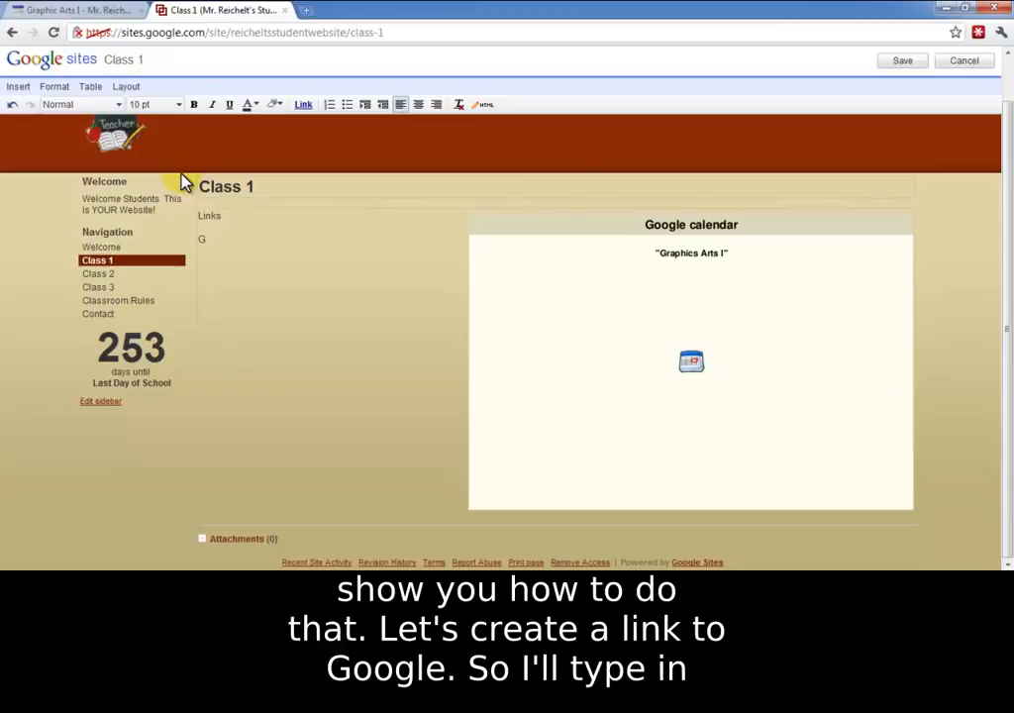
pyautogui.moveTo(229, 239); pyautogui.dragTo(203, 238)
pyautogui.click(303, 104)
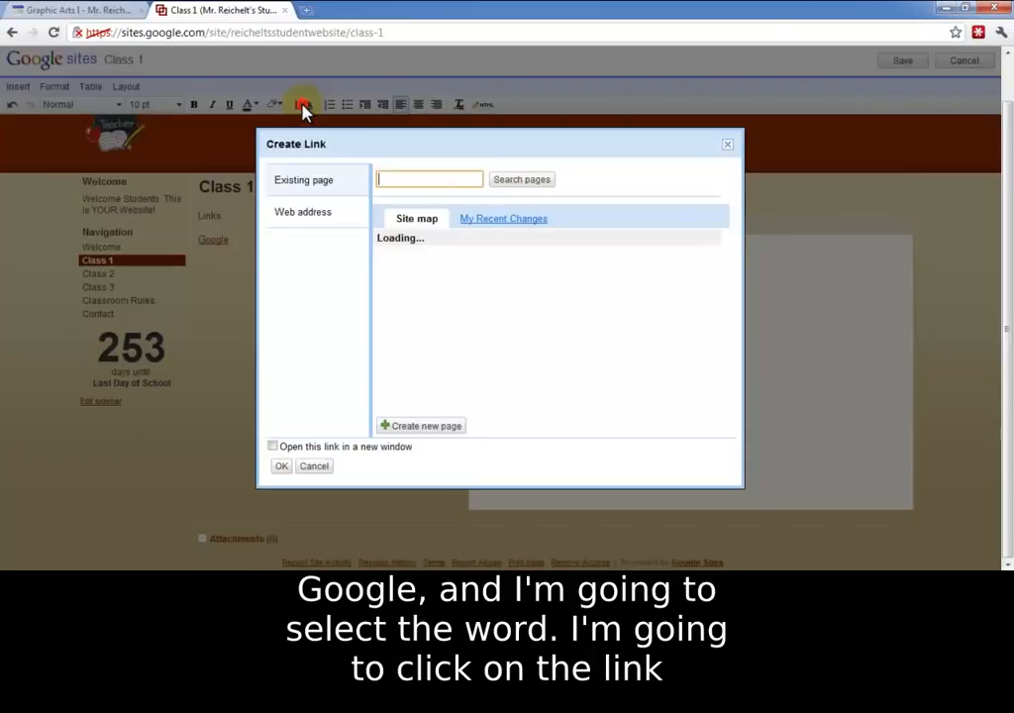
pyautogui.click(316, 216)
pyautogui.write('http:/')
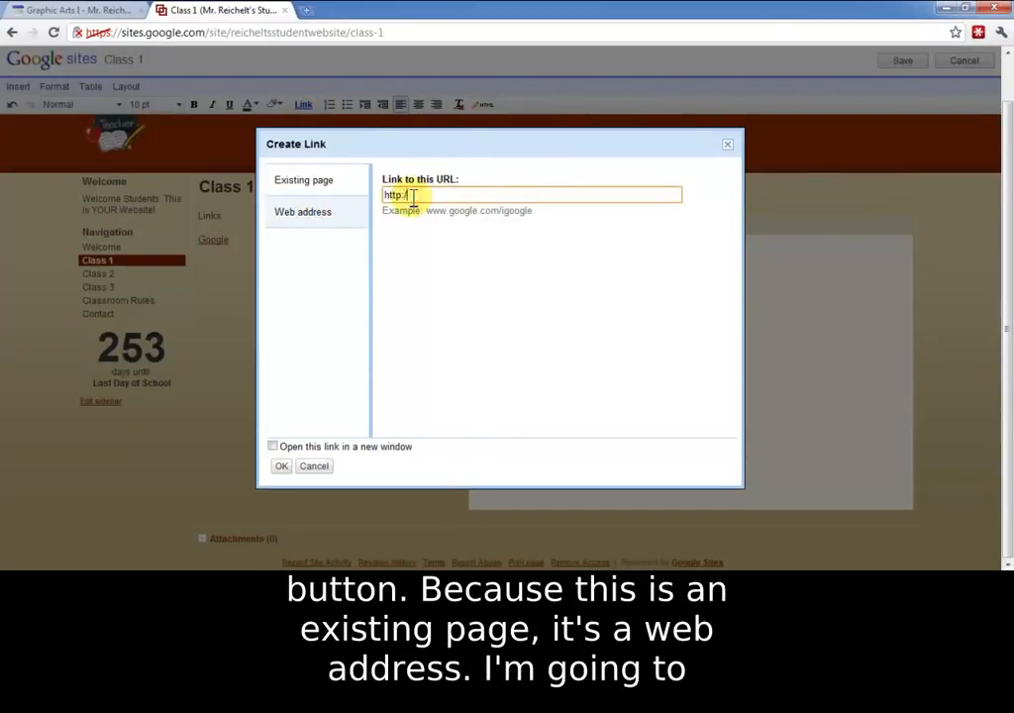
pyautogui.write('/www.google.co')
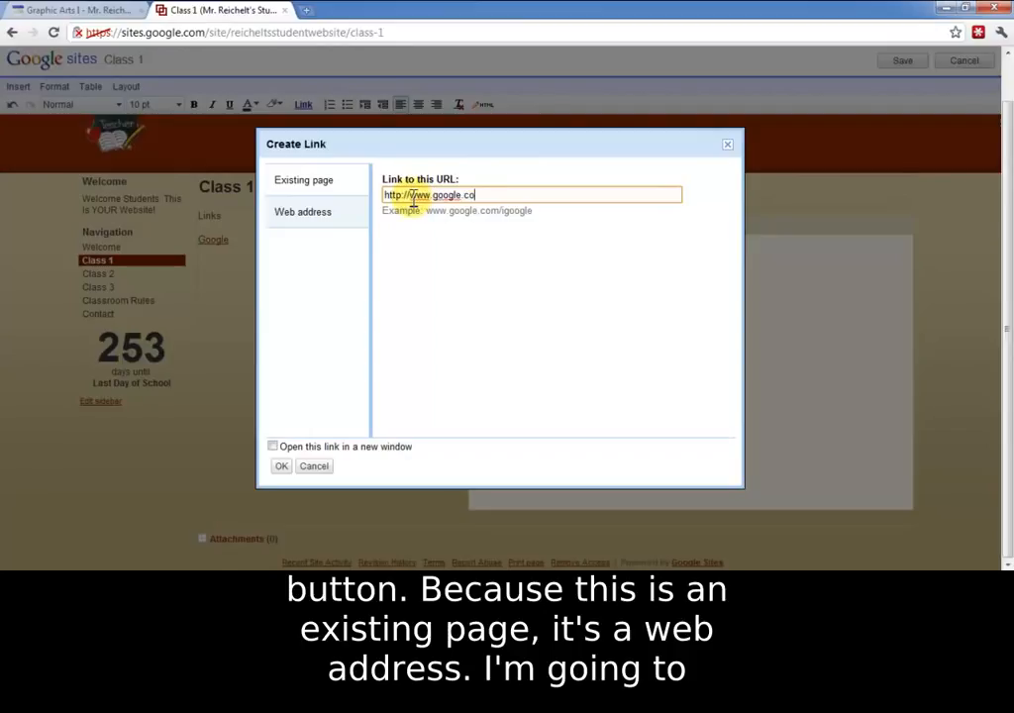
pyautogui.write('m')
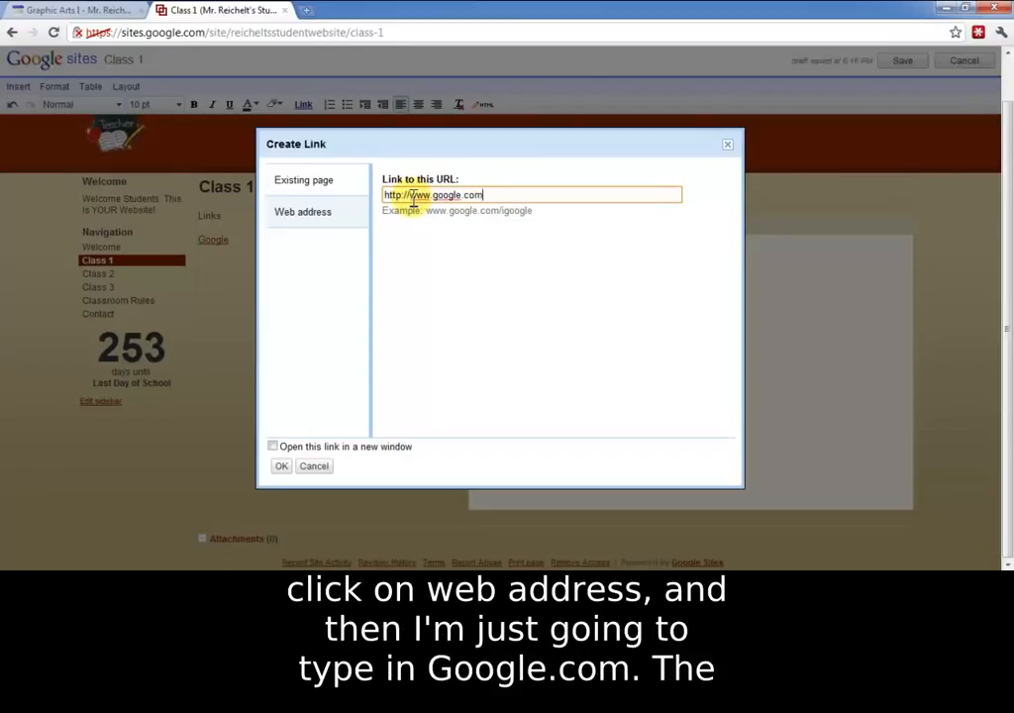
pyautogui.click(273, 448)
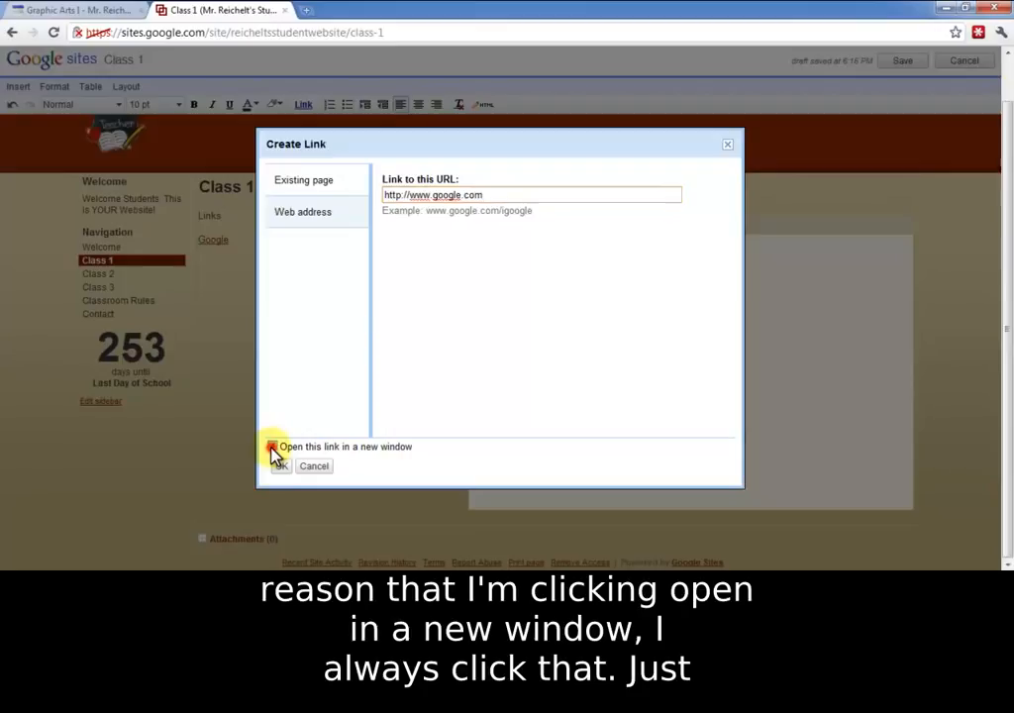
pyautogui.click(281, 465)
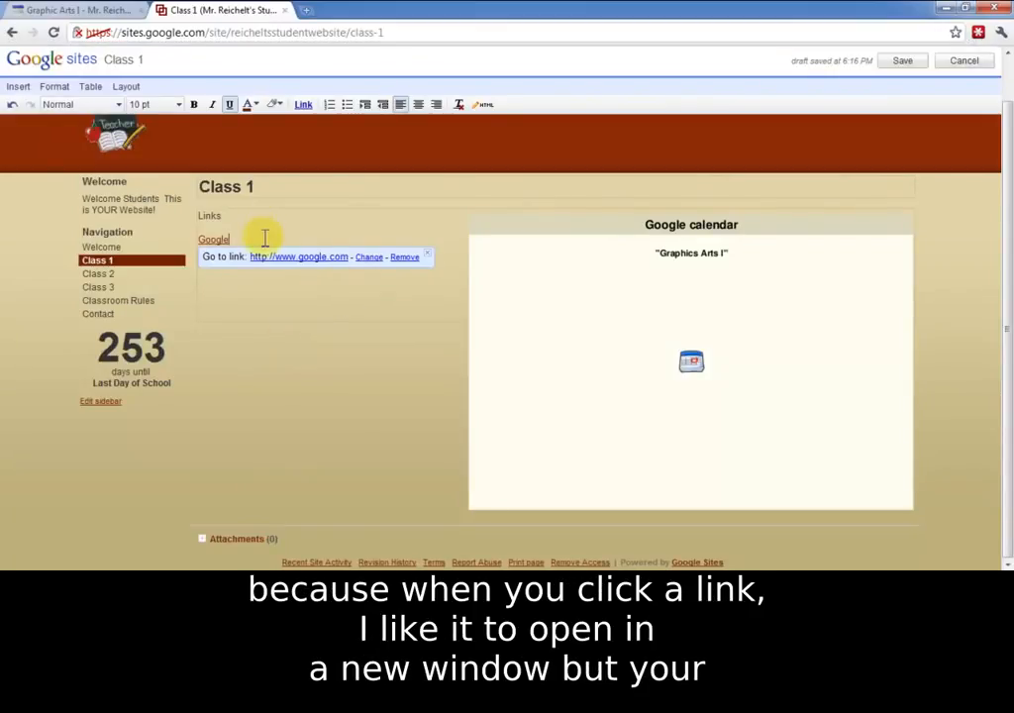
# Step: Add the word "Contact" on a new line below the Google link and link it to the site's existing Contact page
pyautogui.click(264, 237)
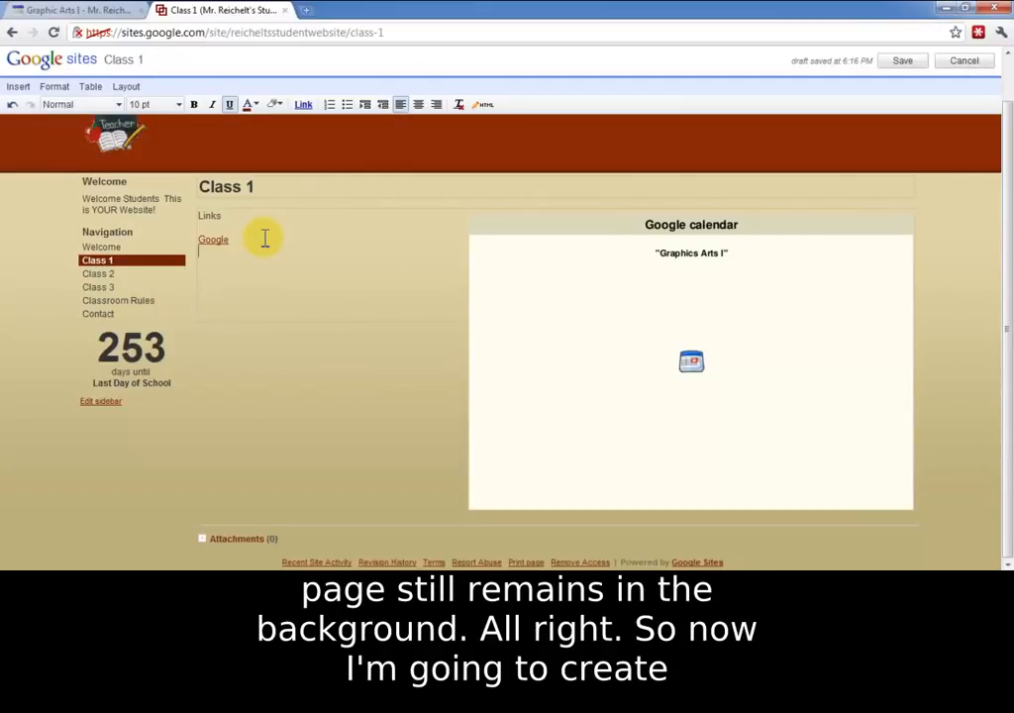
pyautogui.write('Contact')
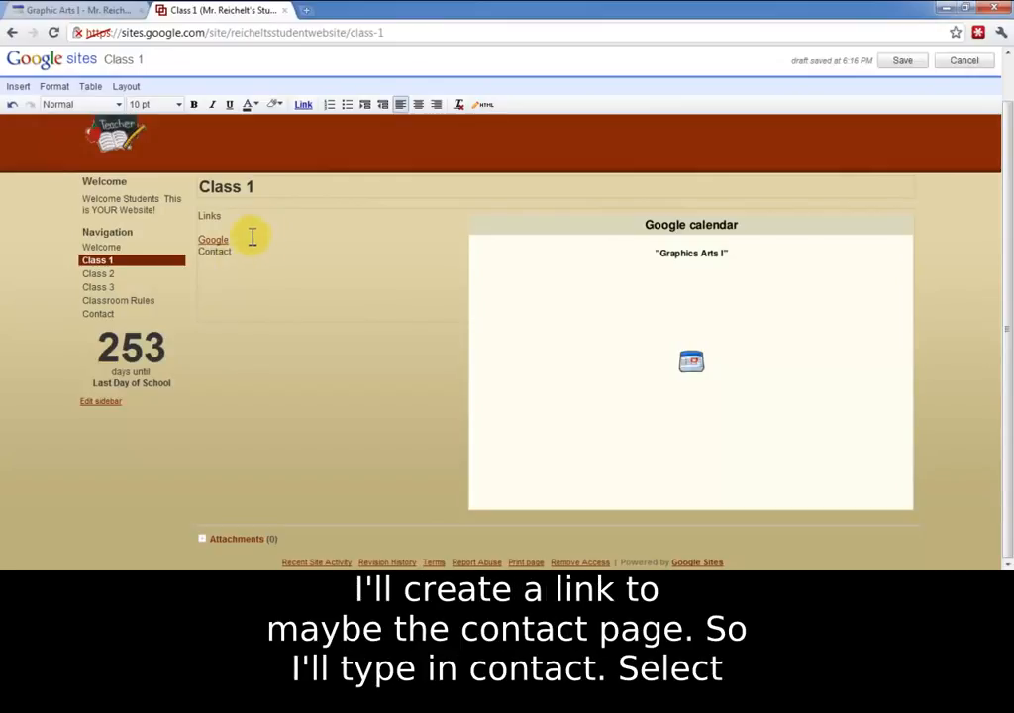
pyautogui.moveTo(234, 253); pyautogui.dragTo(198, 251)
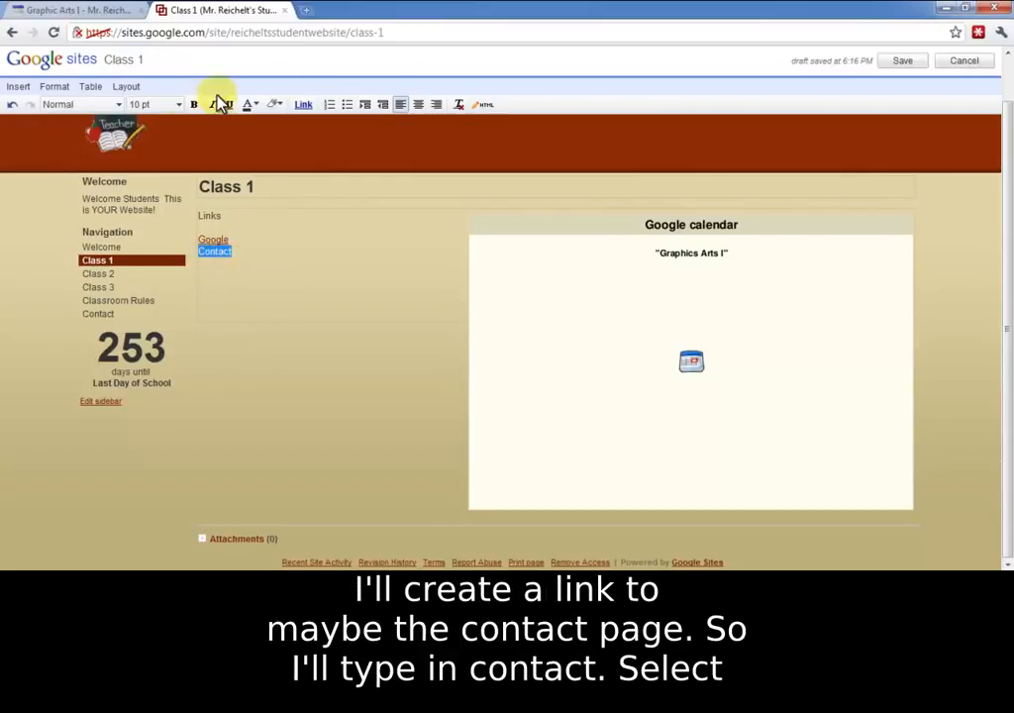
pyautogui.click(303, 104)
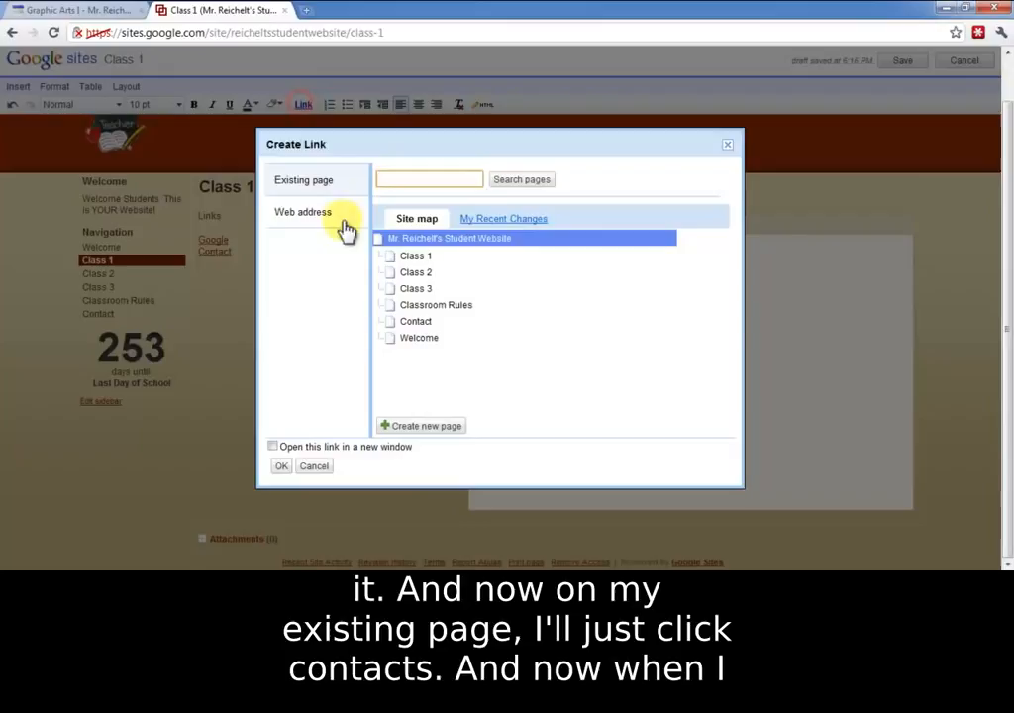
pyautogui.click(414, 324)
pyautogui.click(280, 466)
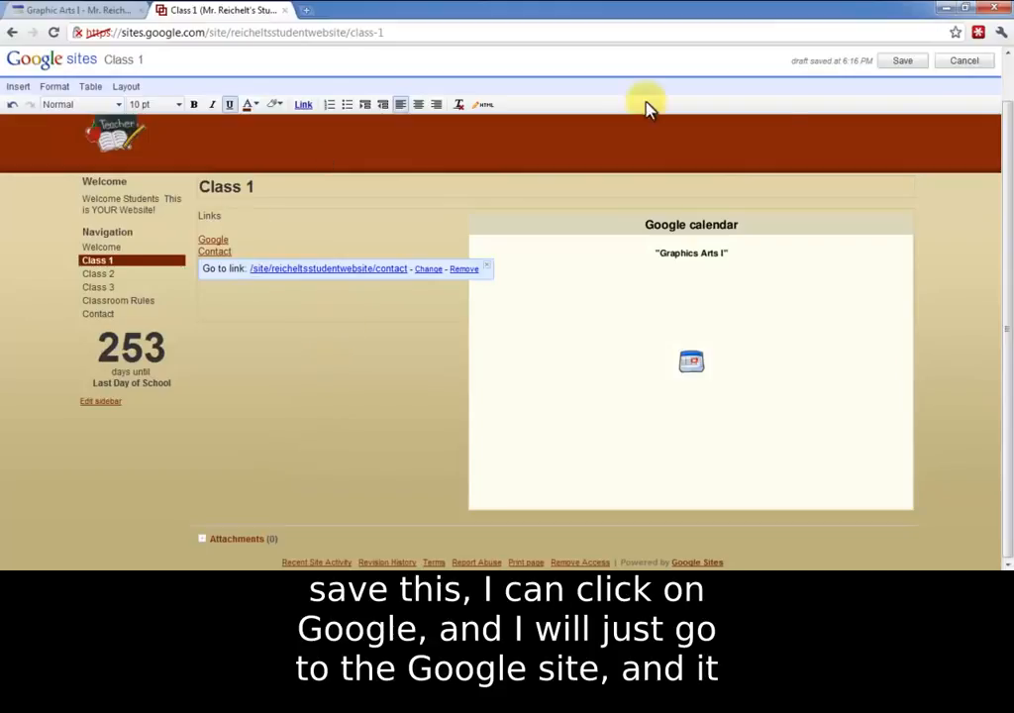
# Step: Save the Class 1 page and test its Google and Contact links, returning to Class 1 after each
pyautogui.click(905, 62)
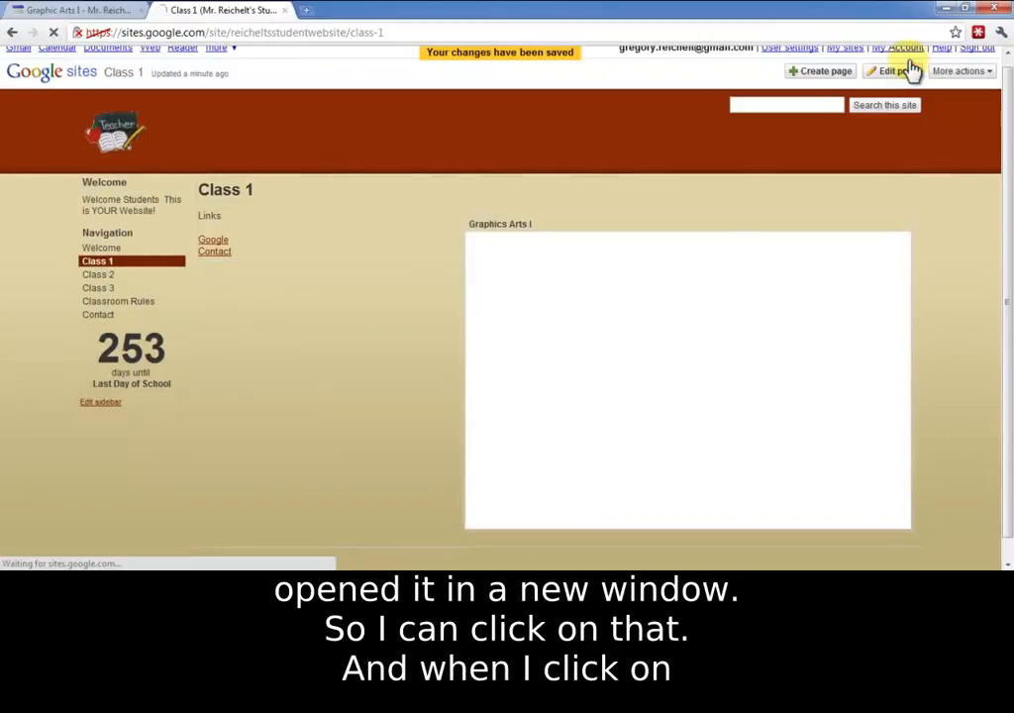
pyautogui.click(211, 244)
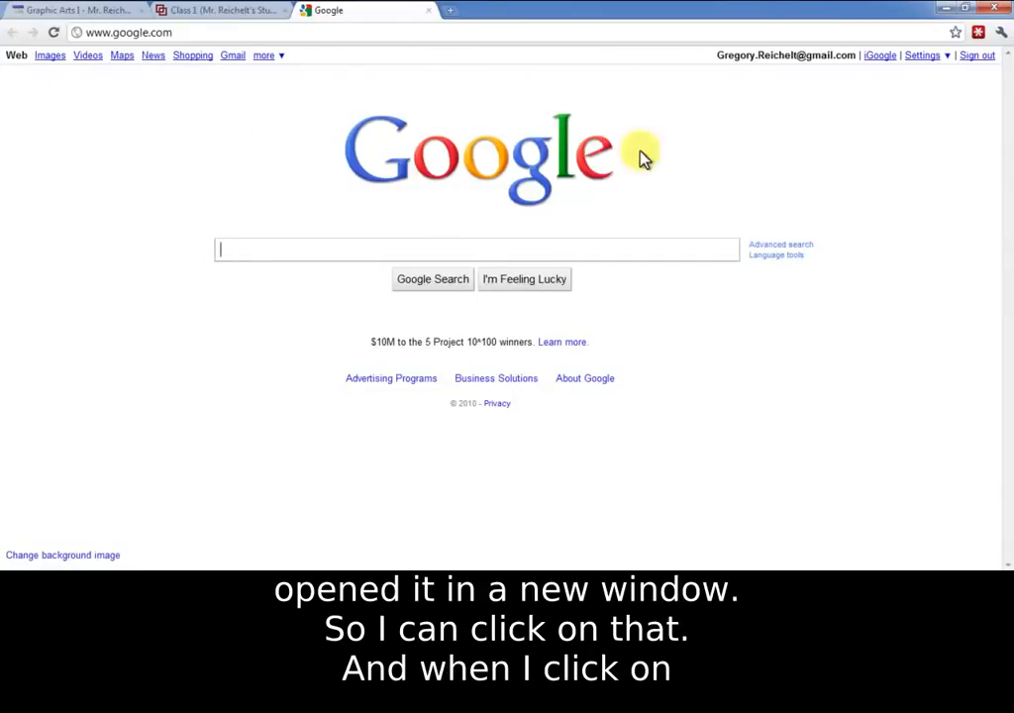
pyautogui.click(427, 10)
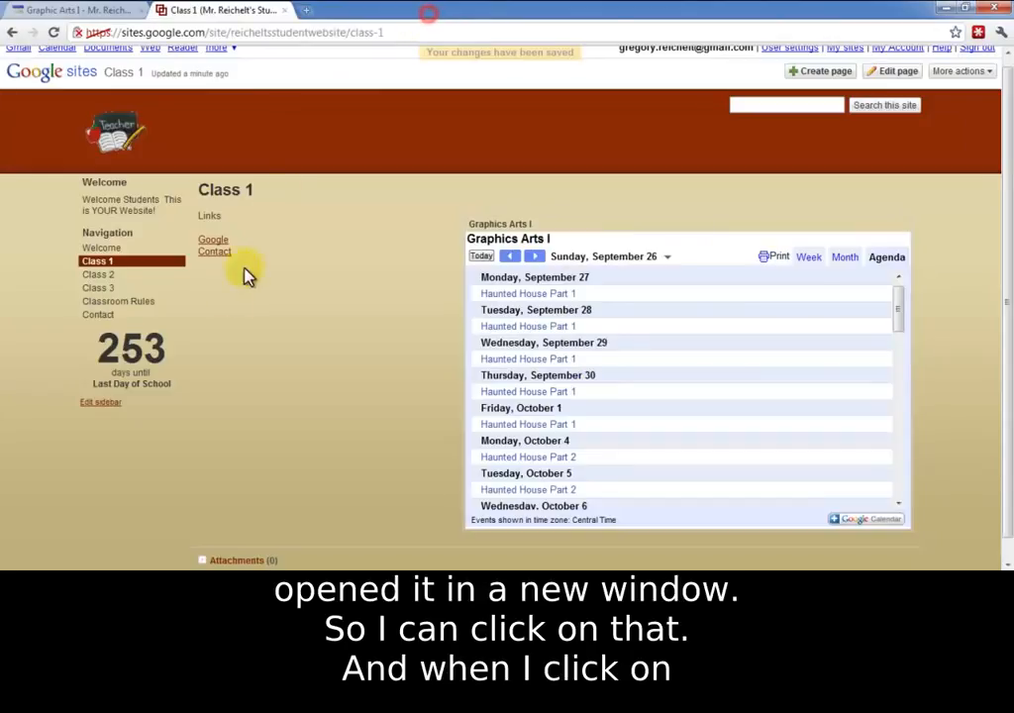
pyautogui.click(220, 259)
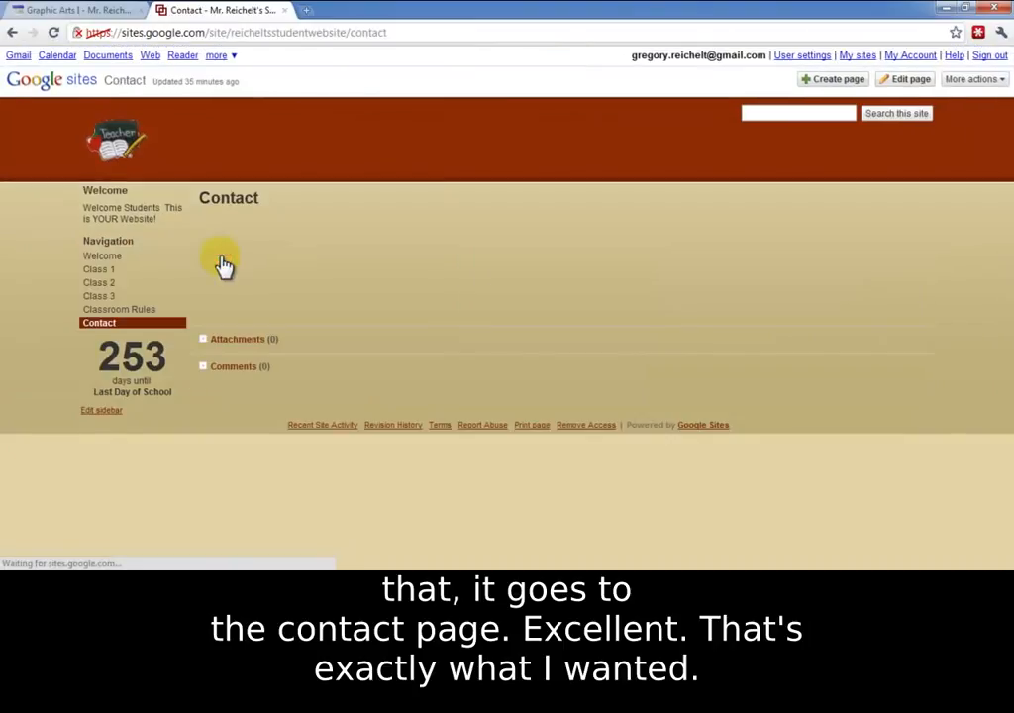
pyautogui.click(123, 271)
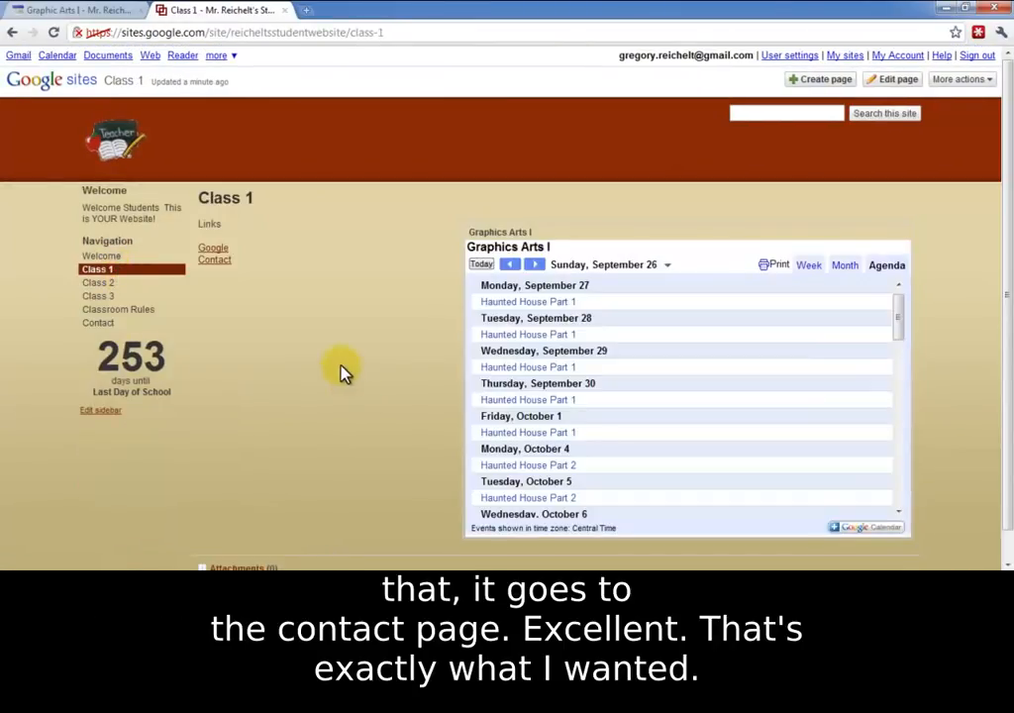
# Step: Attach the Readme file from the Documents library to the Class 1 page
pyautogui.scroll(-1, 340, 371)
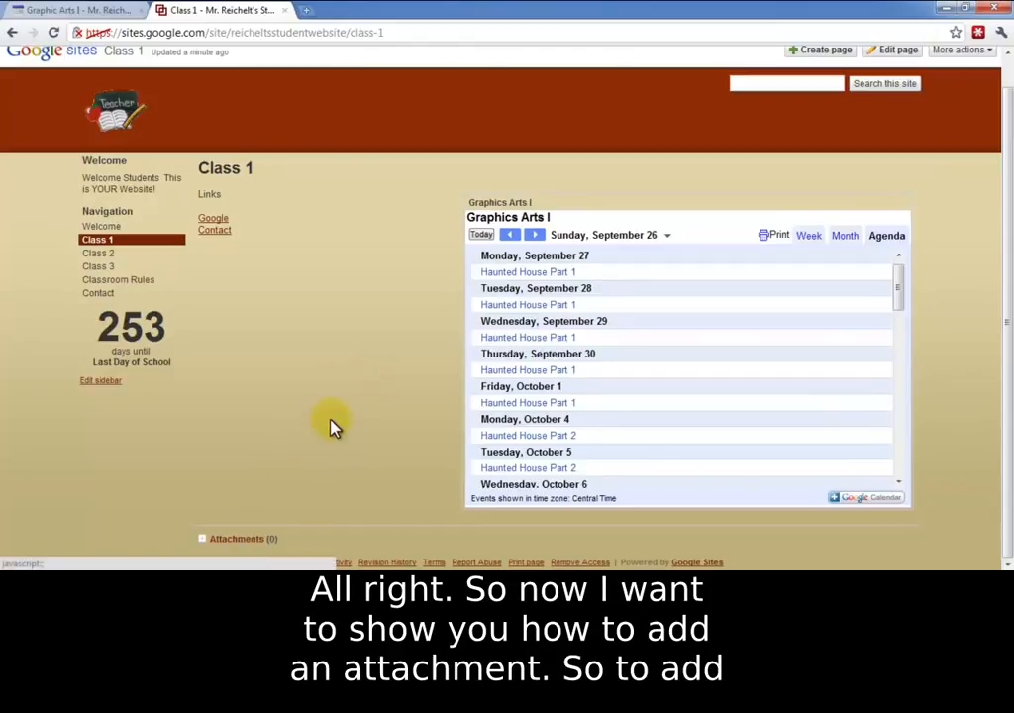
pyautogui.scroll(1, 330, 423)
pyautogui.scroll(-1, 332, 425)
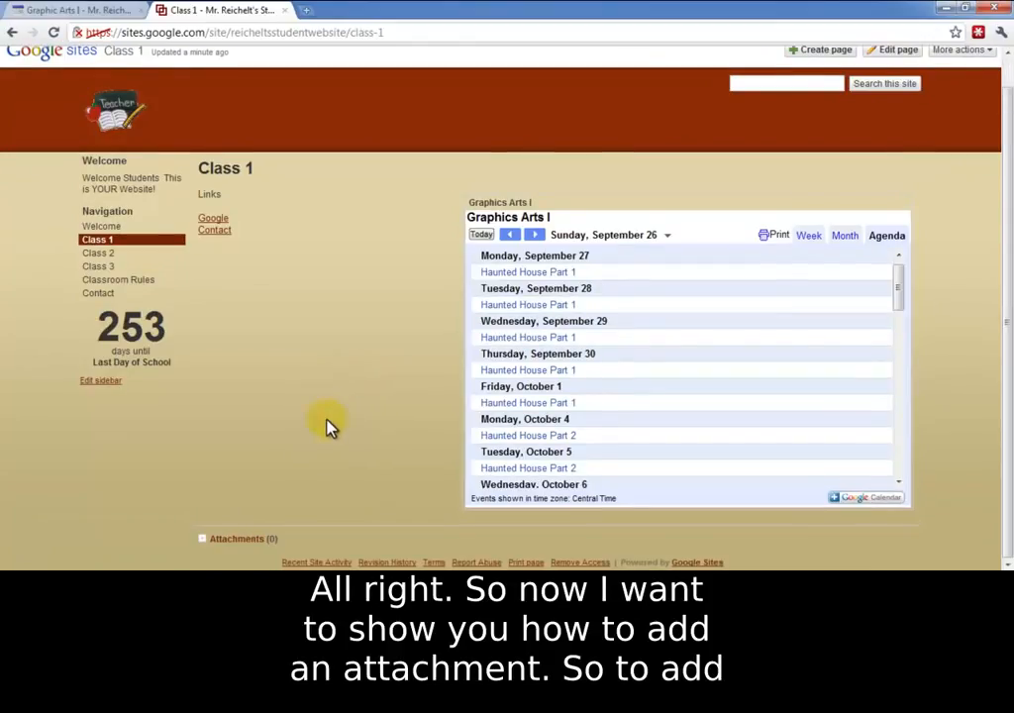
pyautogui.click(245, 548)
pyautogui.scroll(-1, 265, 426)
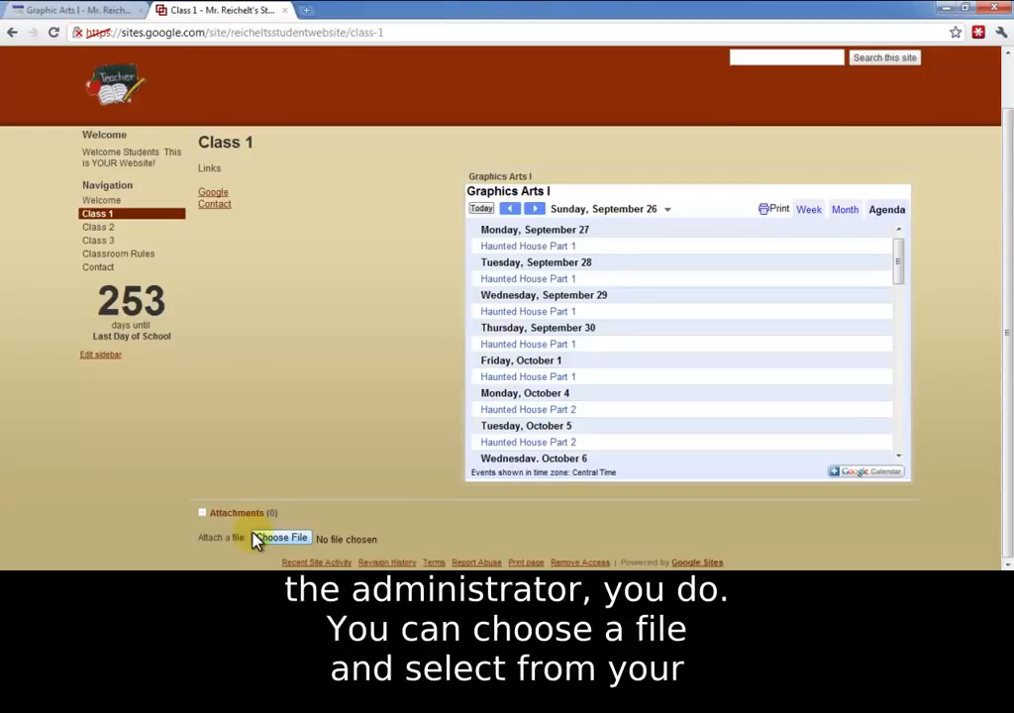
pyautogui.click(277, 537)
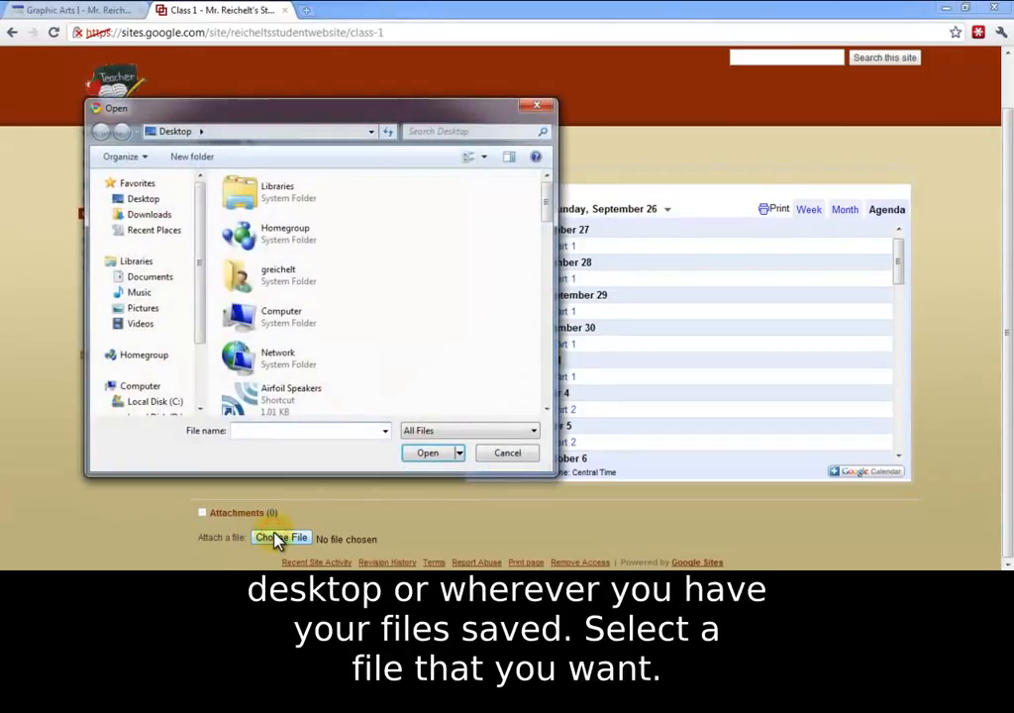
pyautogui.doubleClick(299, 198)
pyautogui.doubleClick(292, 243)
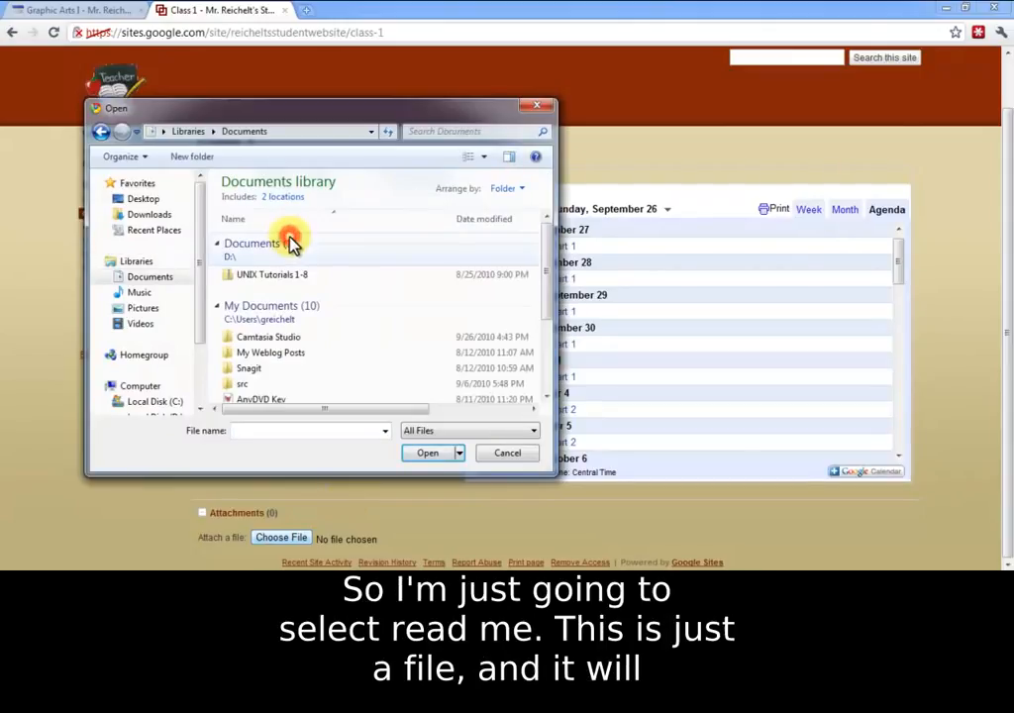
pyautogui.scroll(-2, 458, 386)
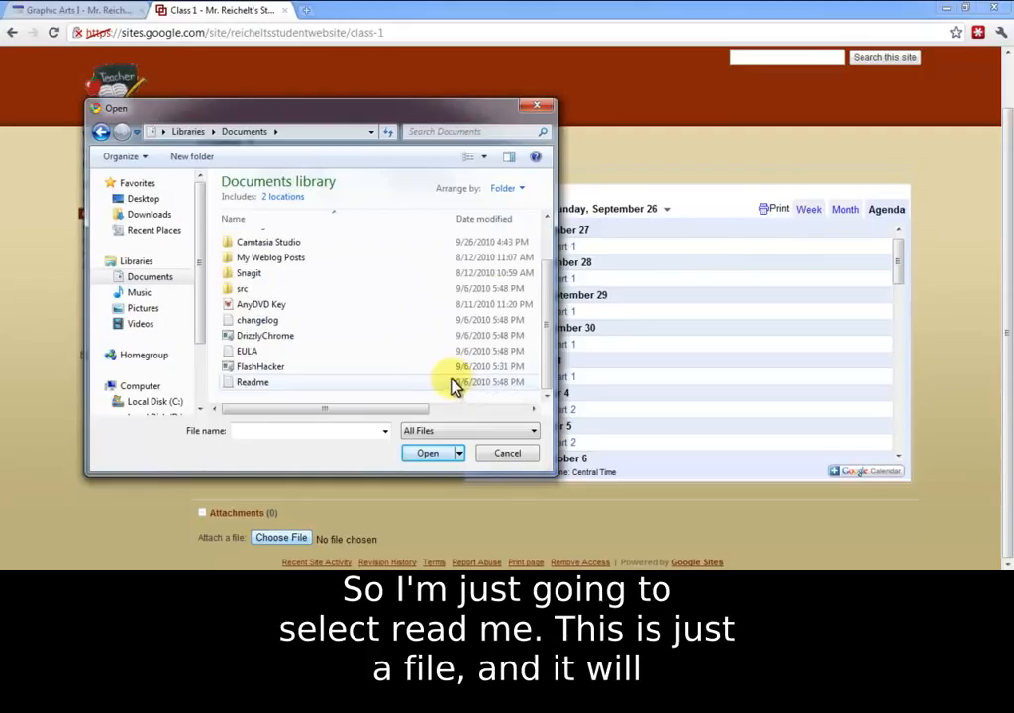
pyautogui.click(287, 382)
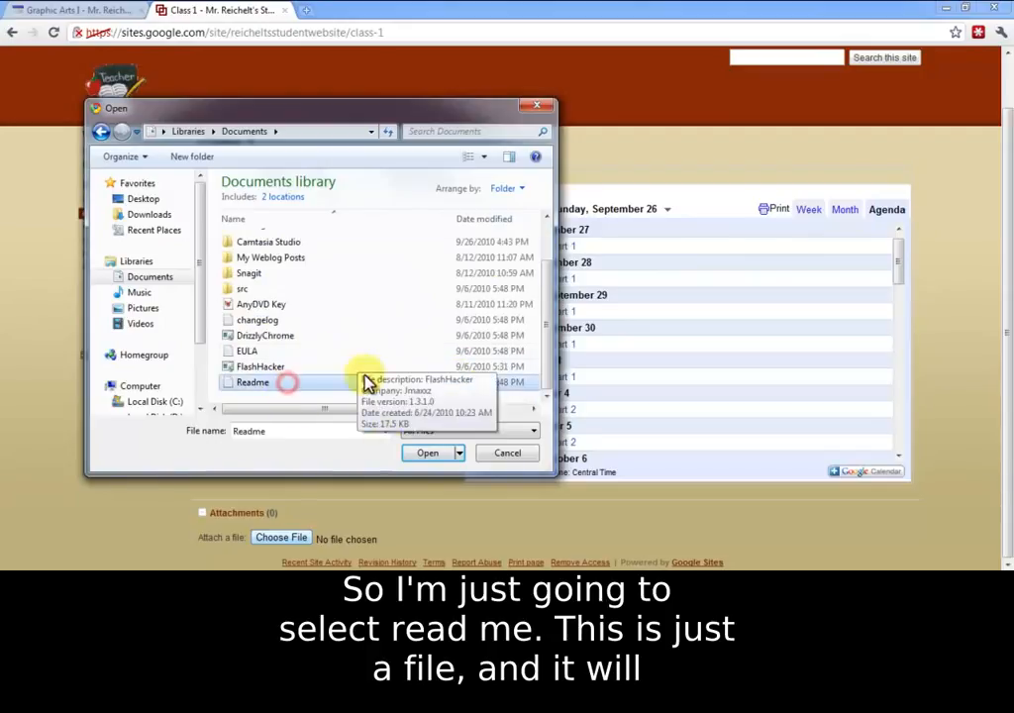
pyautogui.click(420, 453)
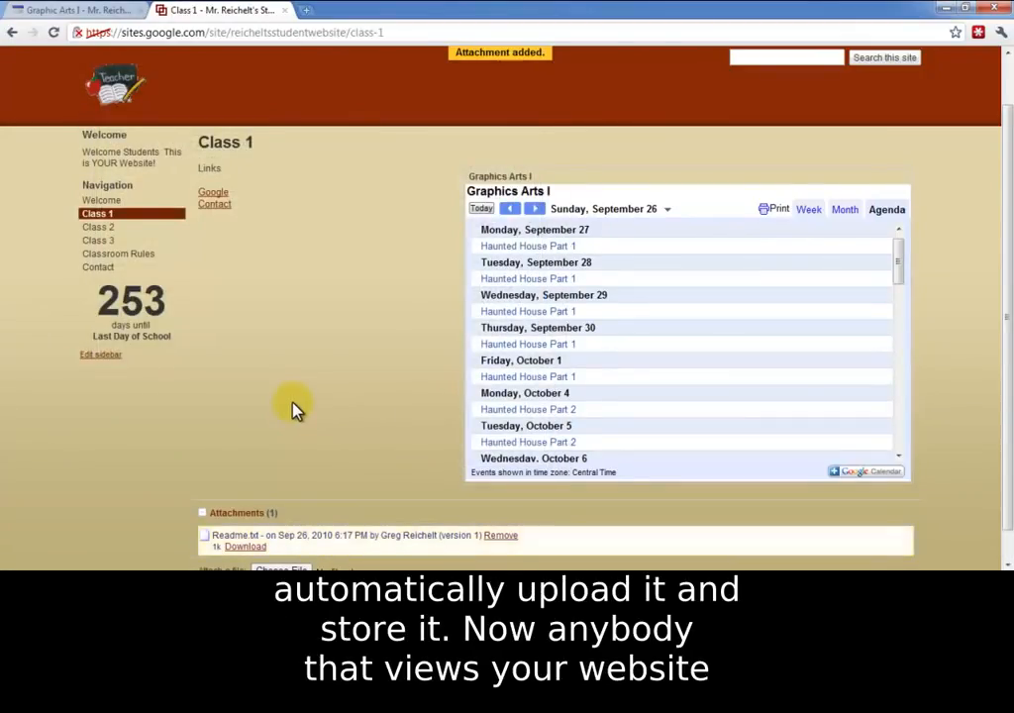
pyautogui.scroll(-1, 293, 405)
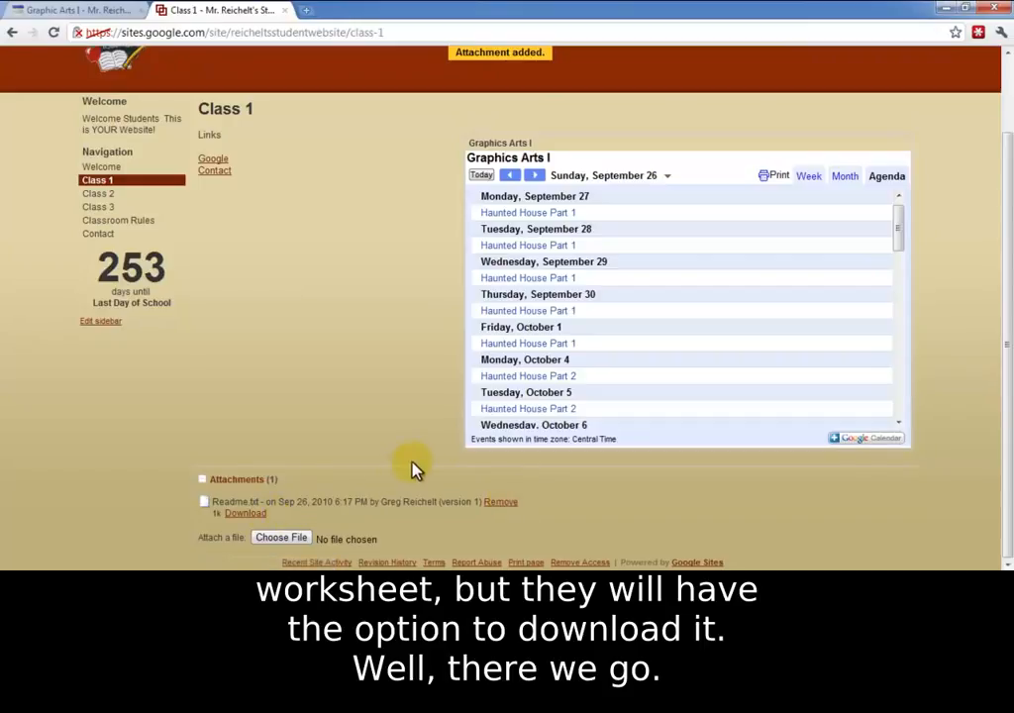
# Step: Open the student site's Contact page and examine the Contact Info page of the teacher's existing website as an example
pyautogui.scroll(2, 396, 460)
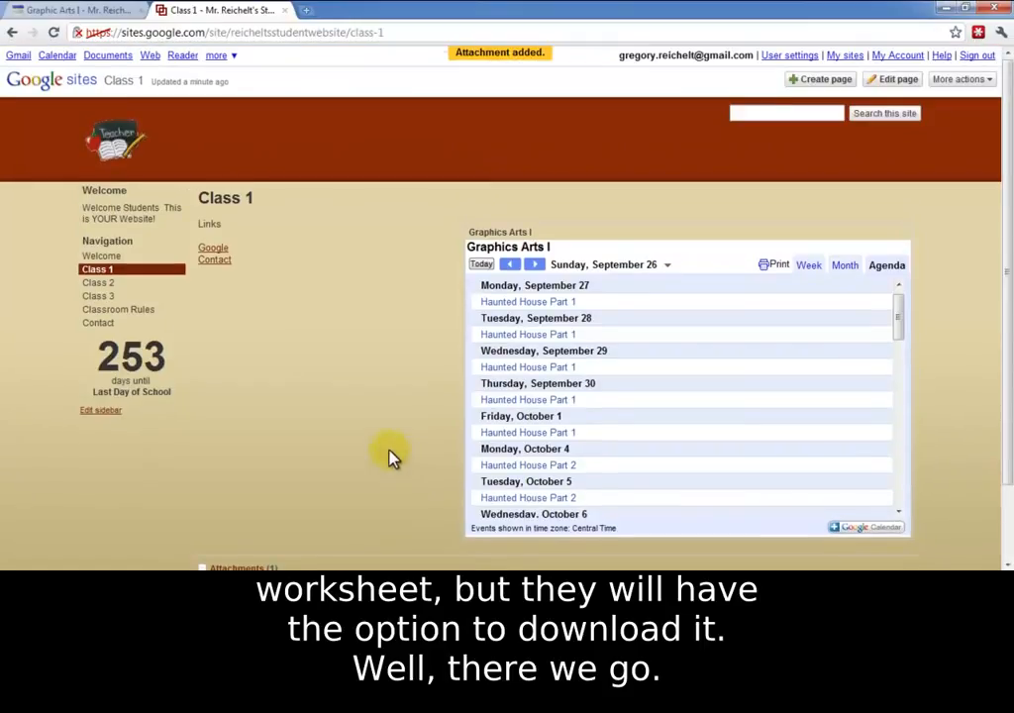
pyautogui.click(99, 323)
pyautogui.click(106, 10)
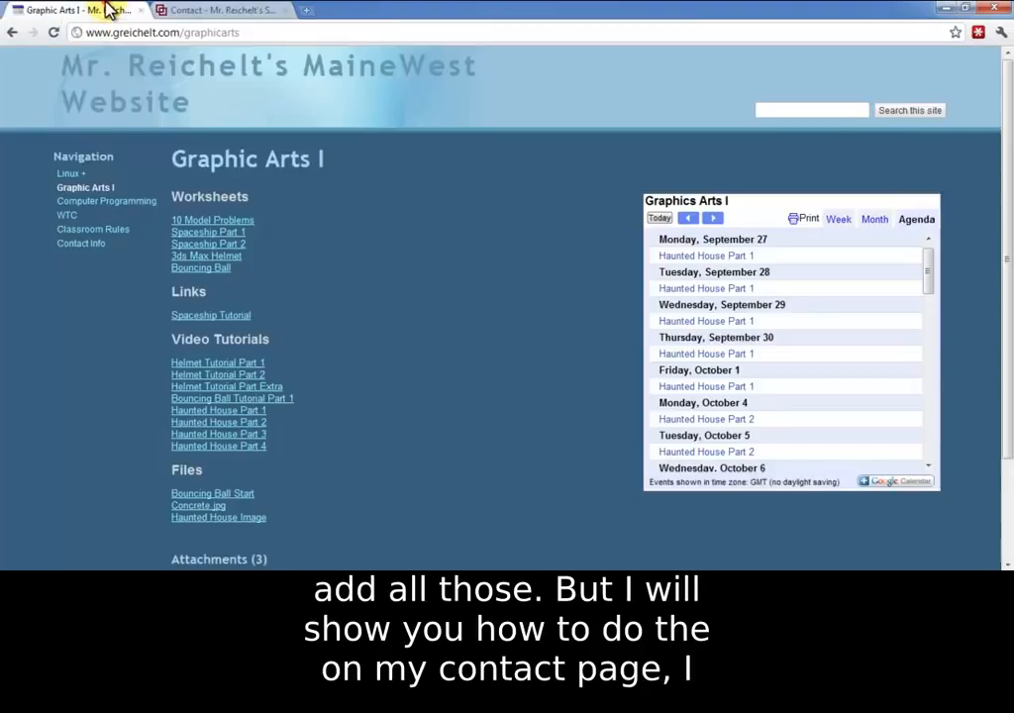
pyautogui.click(81, 244)
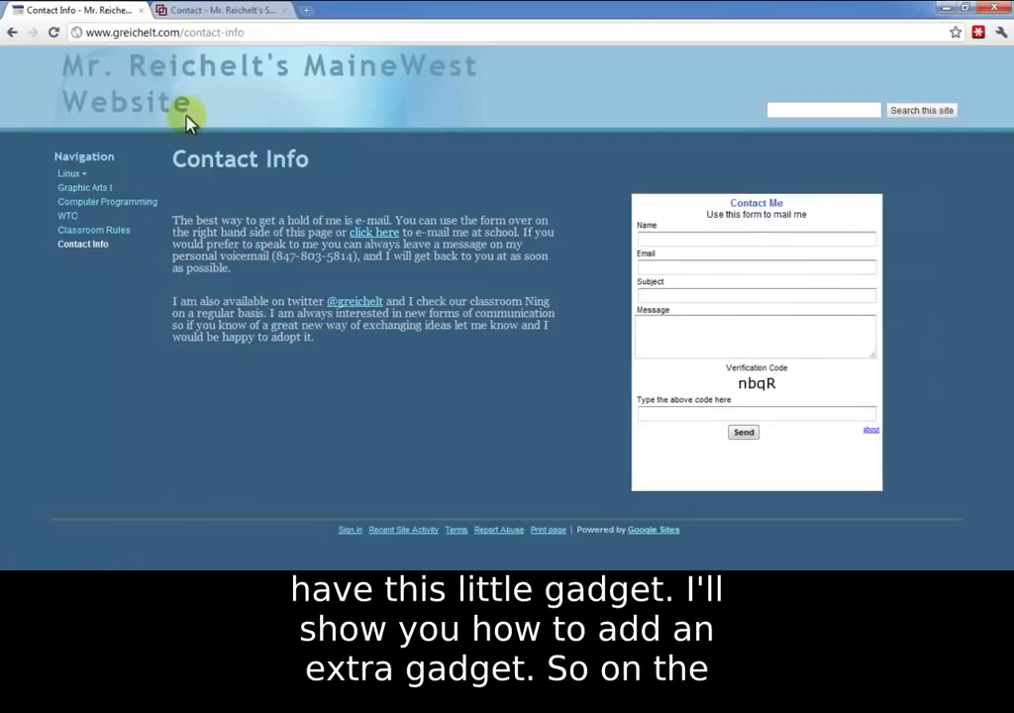
pyautogui.click(216, 9)
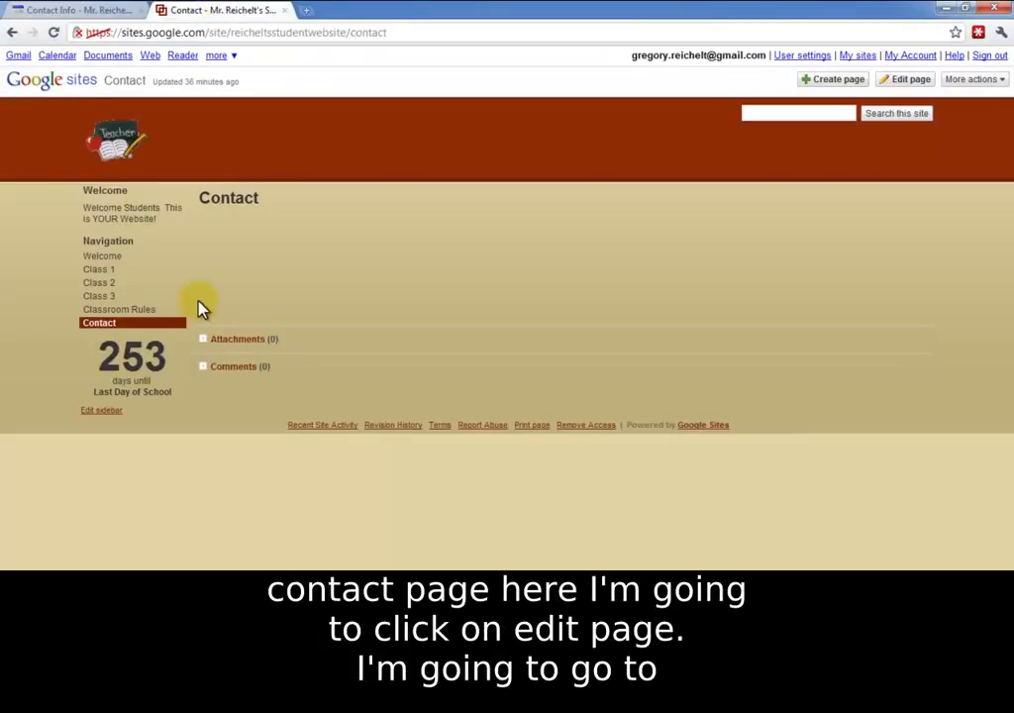
# Step: Open the Contact page for editing, search the public gadget gallery for "email" and browse the available gadgets
pyautogui.click(909, 83)
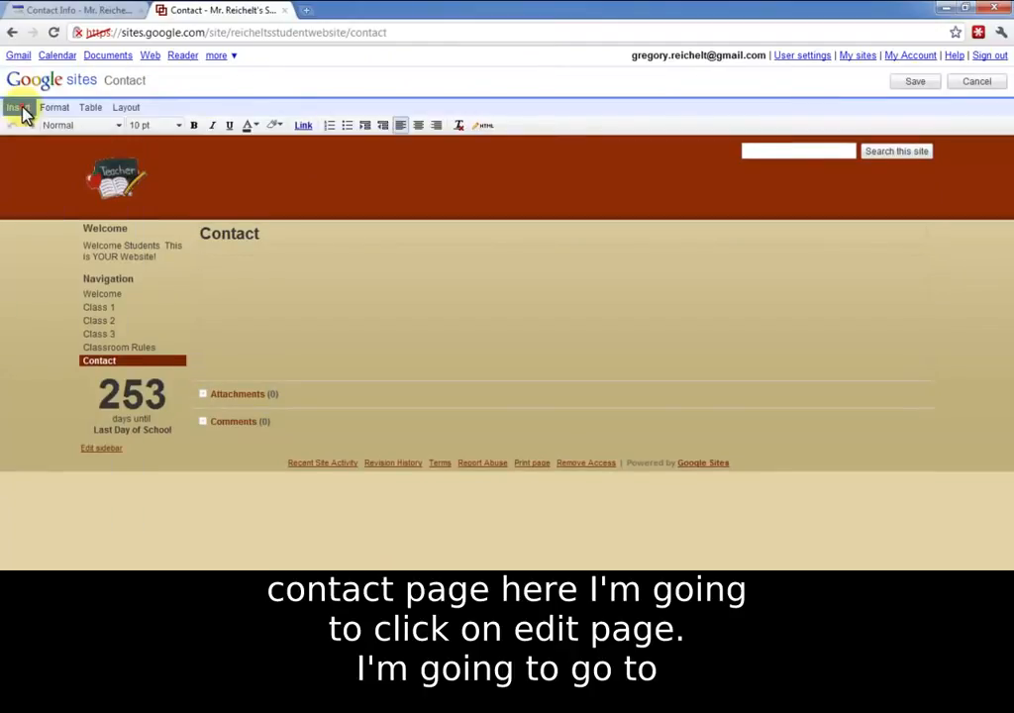
pyautogui.click(19, 108)
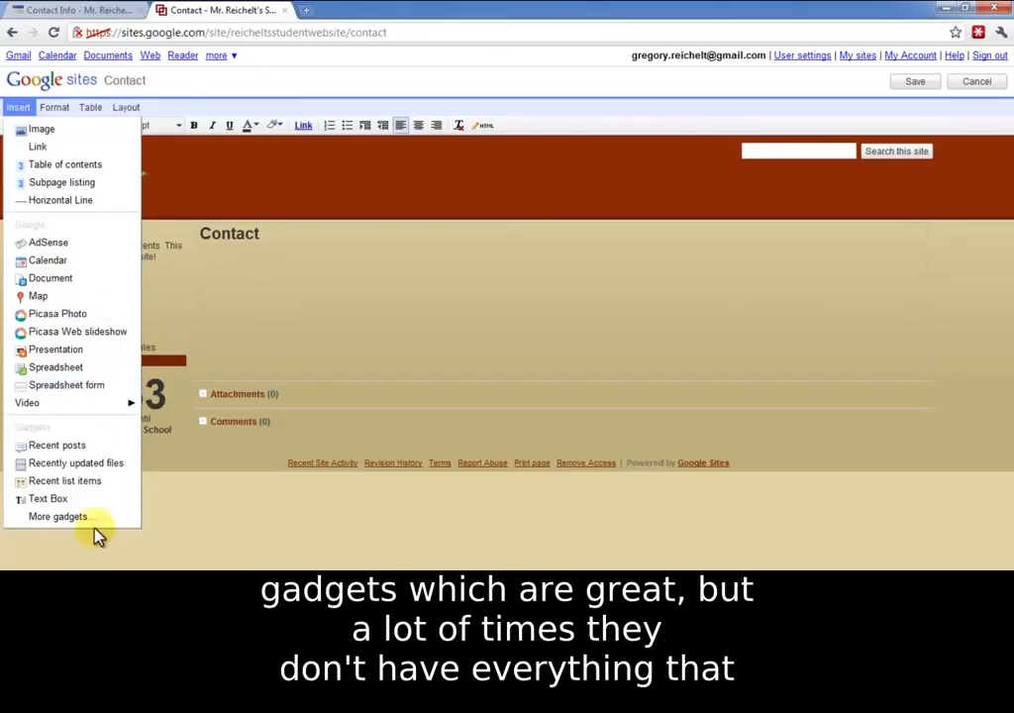
pyautogui.click(61, 517)
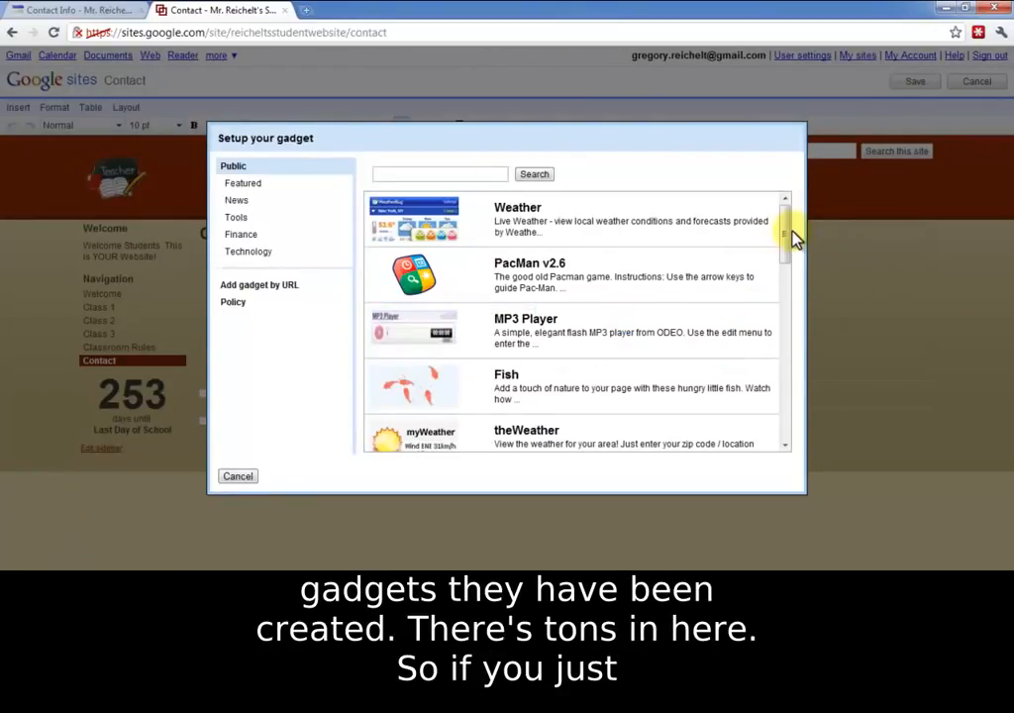
pyautogui.moveTo(792, 227)
pyautogui.mouseDown()
pyautogui.moveTo(797, 255)
pyautogui.moveTo(787, 208)
pyautogui.mouseUp()
pyautogui.click(448, 175)
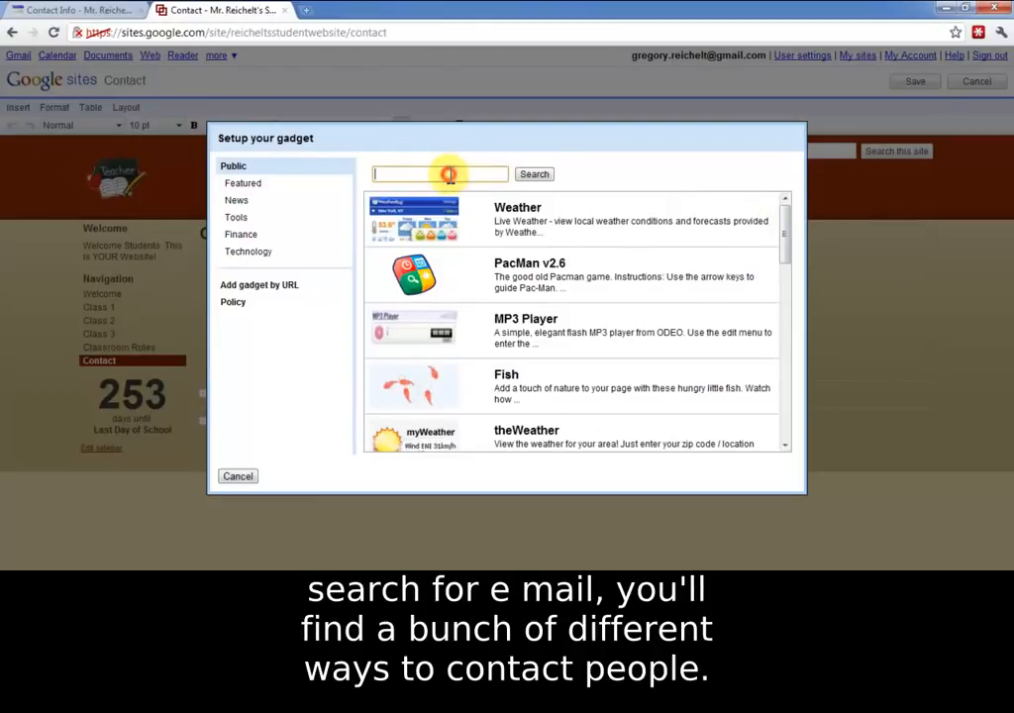
pyautogui.press('Return')
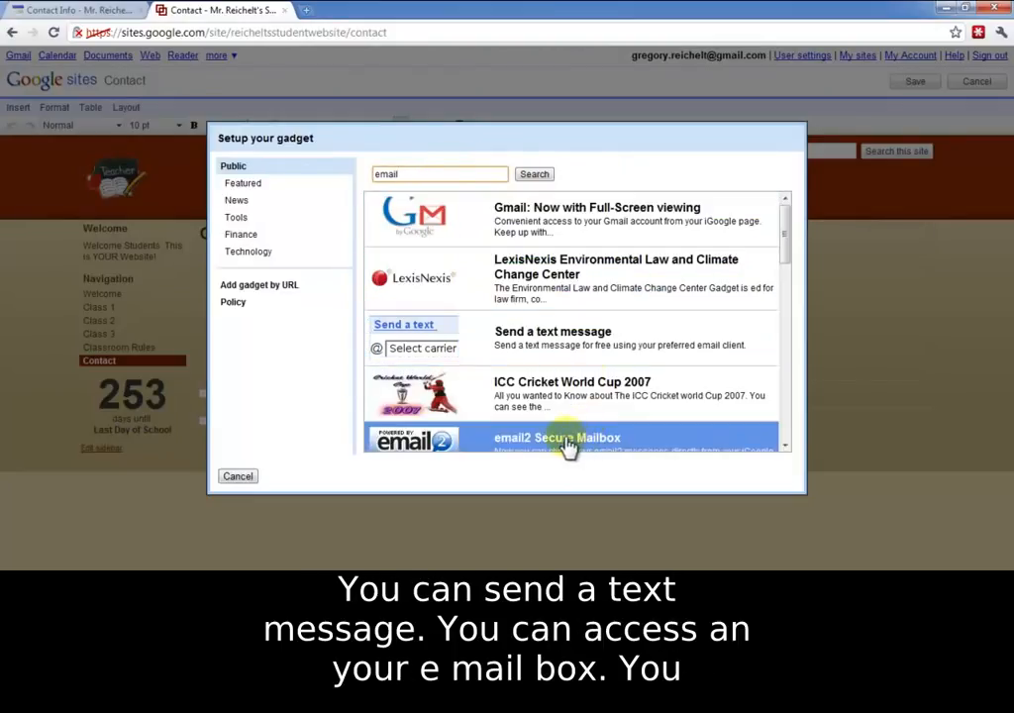
pyautogui.moveTo(790, 249); pyautogui.dragTo(783, 283)
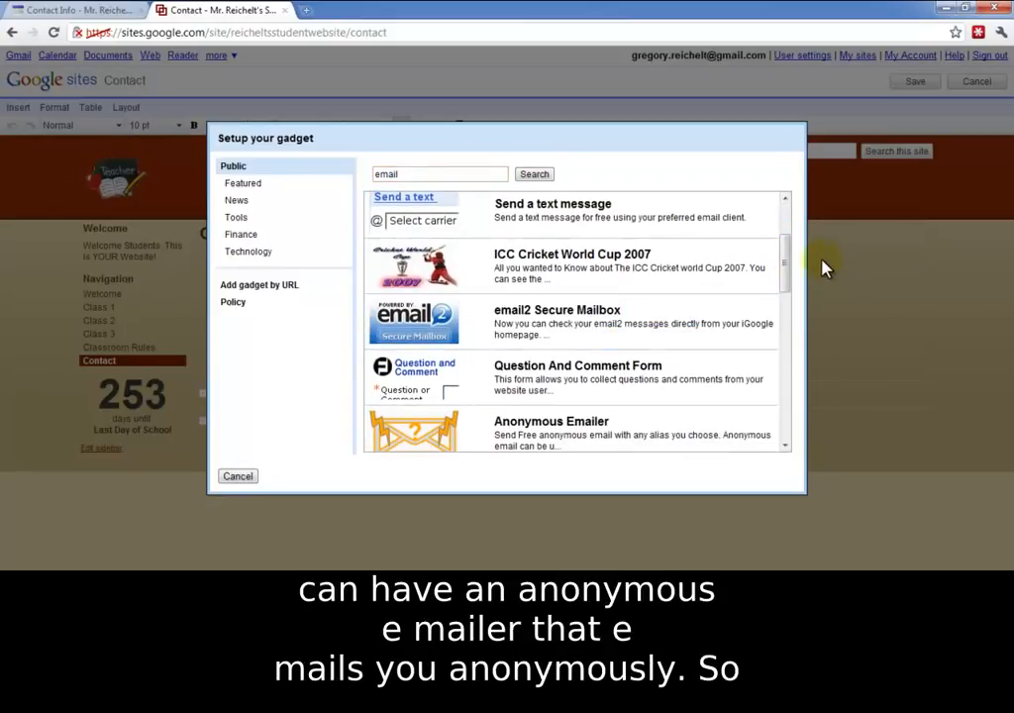
pyautogui.moveTo(785, 266); pyautogui.dragTo(779, 417)
pyautogui.scroll(-2, 777, 426)
pyautogui.scroll(10, 773, 356)
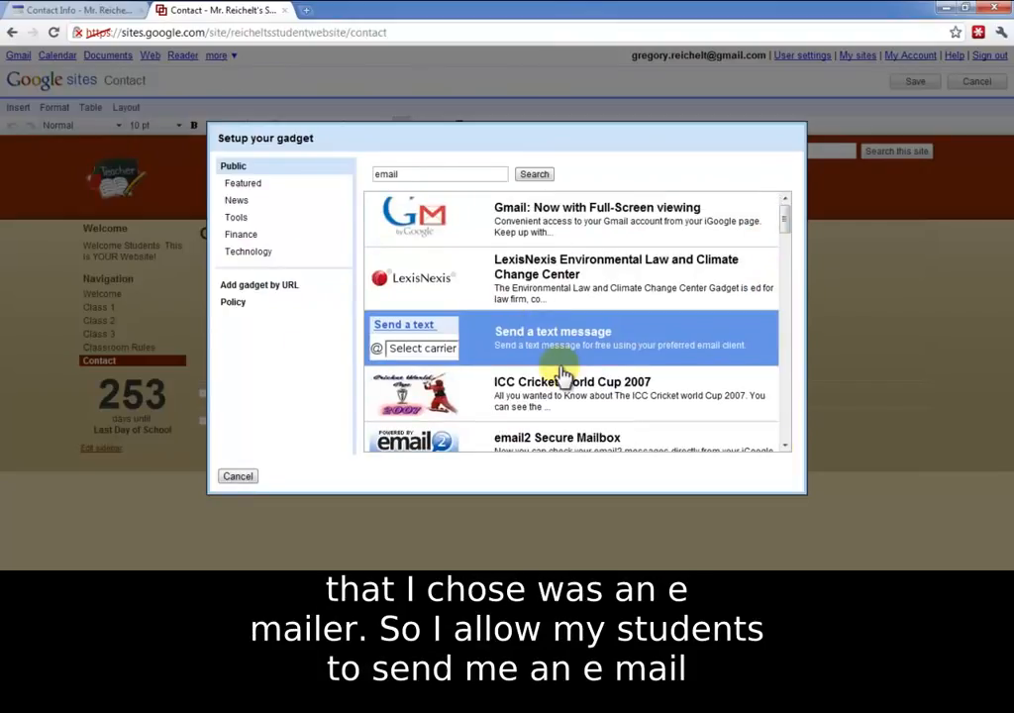
# Step: Insert the LexisNexis Environmental Law and Climate Change Center gadget into the Contact page with its default settings
pyautogui.click(497, 297)
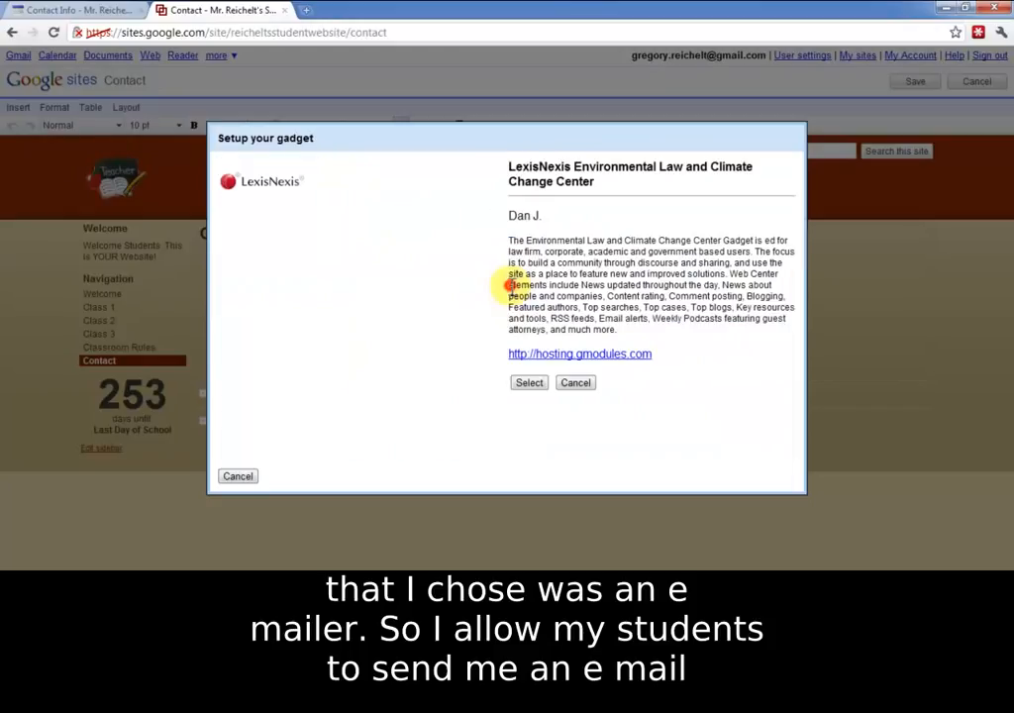
pyautogui.click(529, 384)
pyautogui.click(318, 469)
# Step: Center the inserted gadget on the Contact page and save the page
pyautogui.click(329, 357)
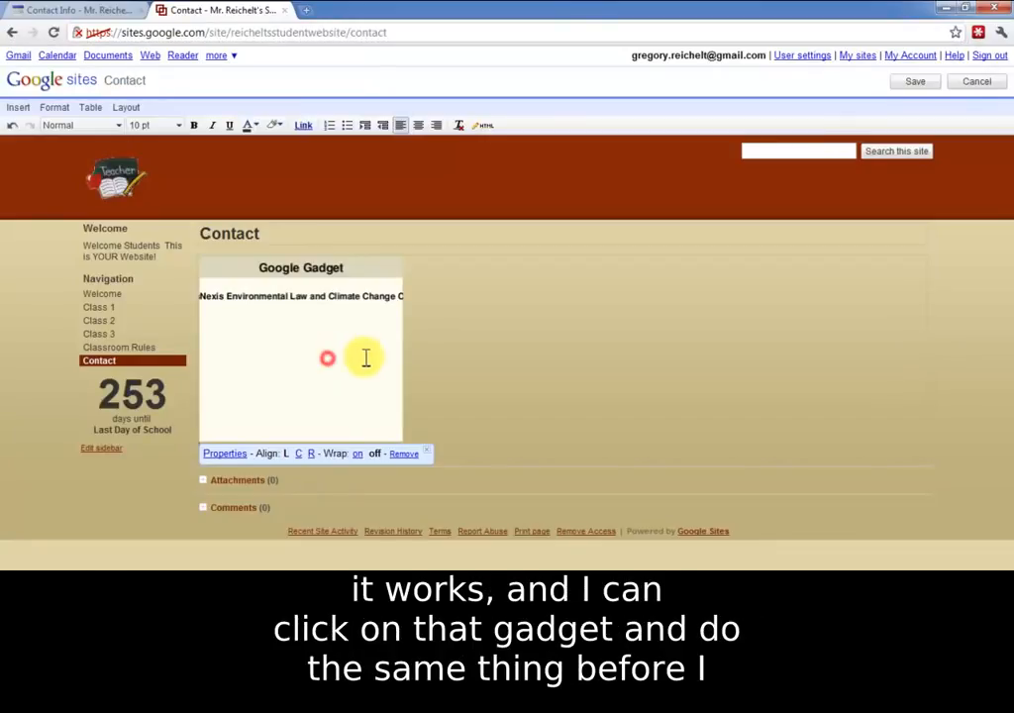
pyautogui.click(298, 453)
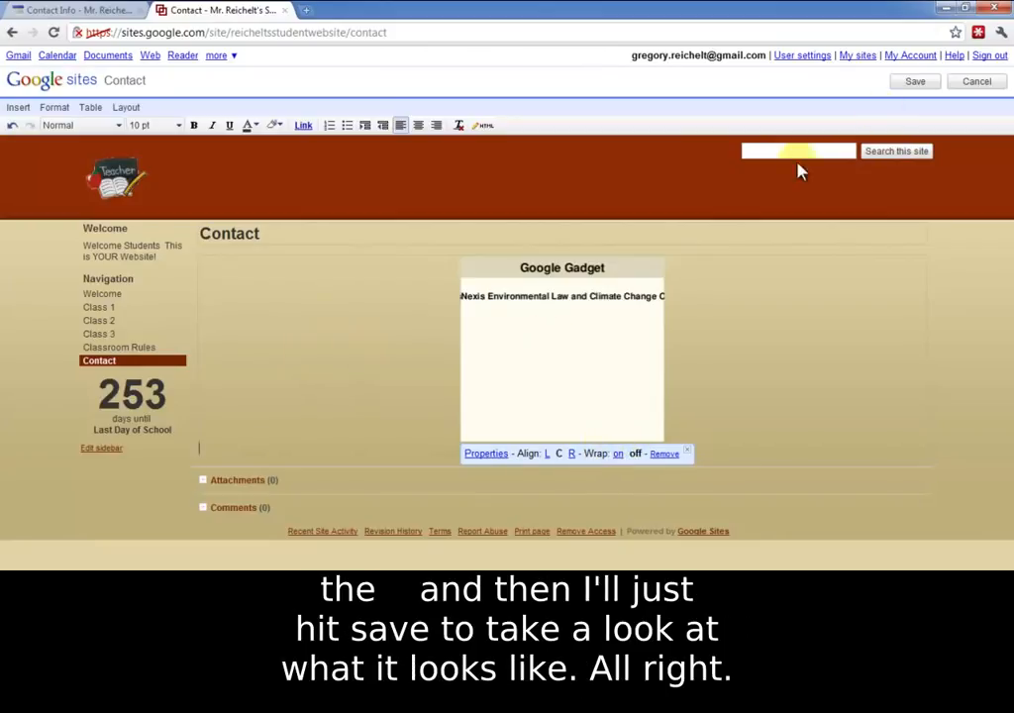
pyautogui.click(908, 84)
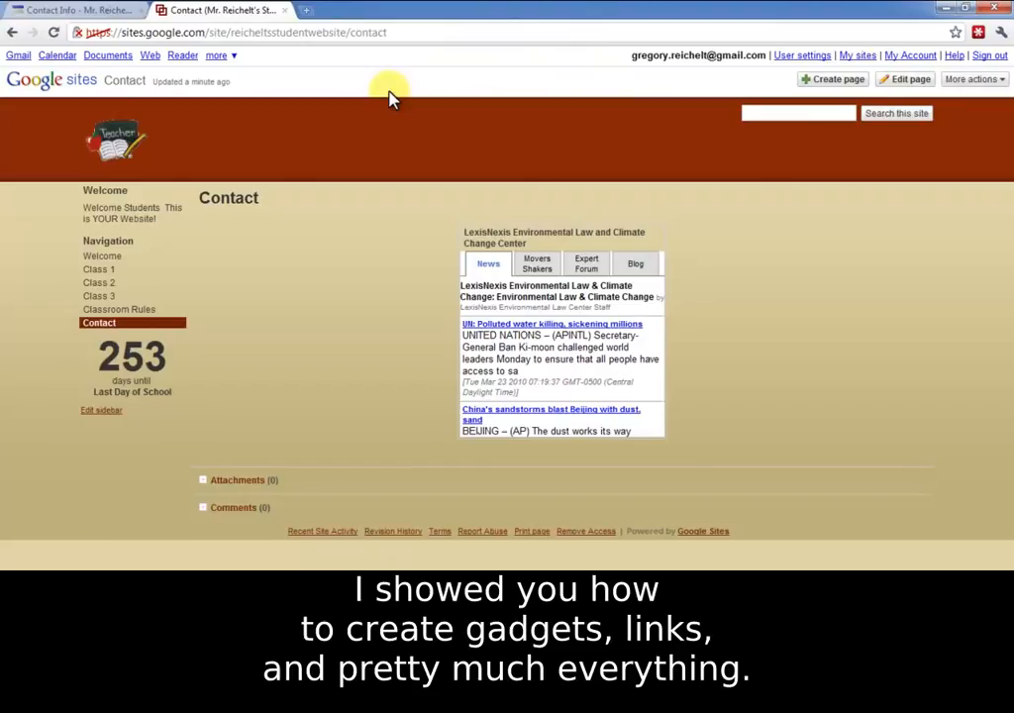
# Step: Open the site's management area and examine the list of recent site activity
pyautogui.click(963, 84)
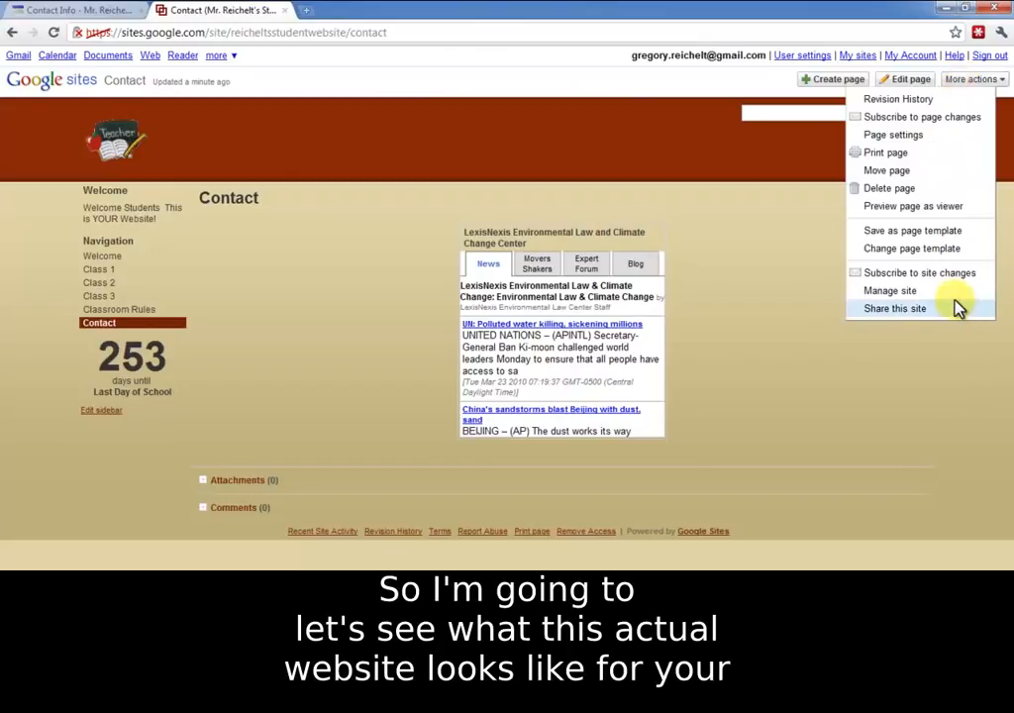
pyautogui.click(888, 291)
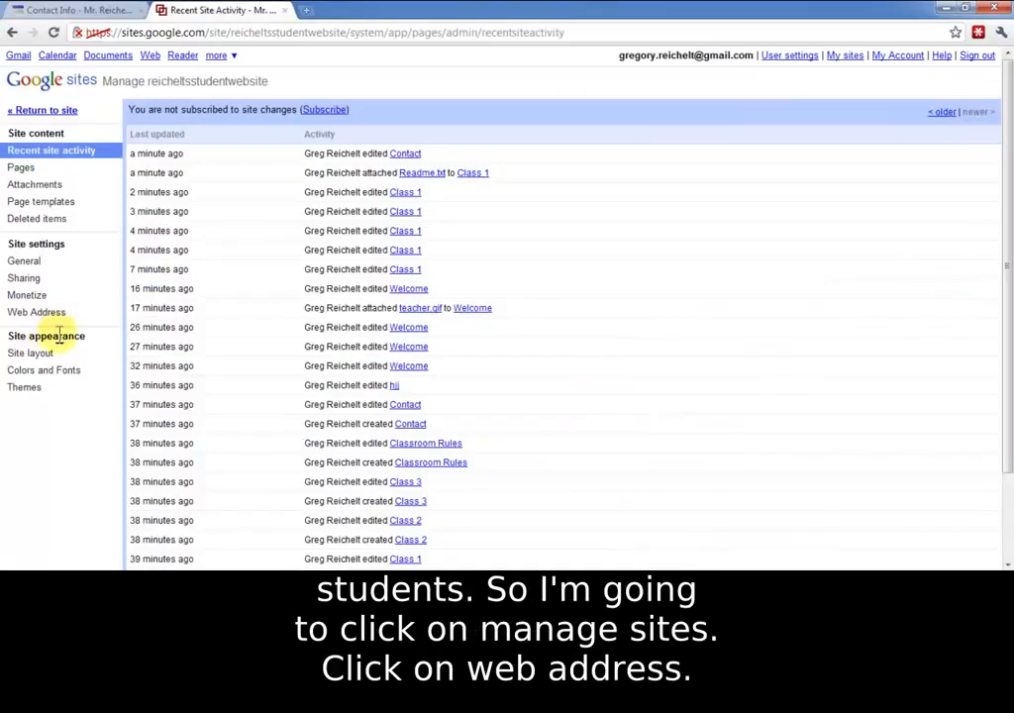
pyautogui.scroll(-2, 224, 292)
pyautogui.scroll(2, 217, 297)
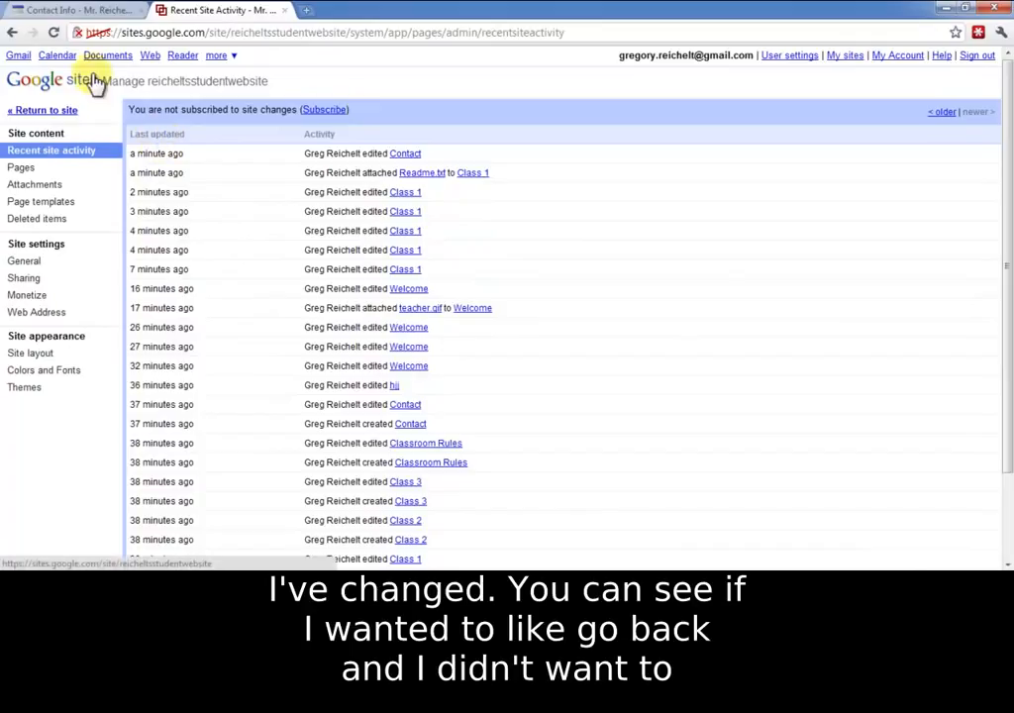
# Step: Return to the site and open the Welcome page's revision history to examine its earlier versions
pyautogui.click(59, 110)
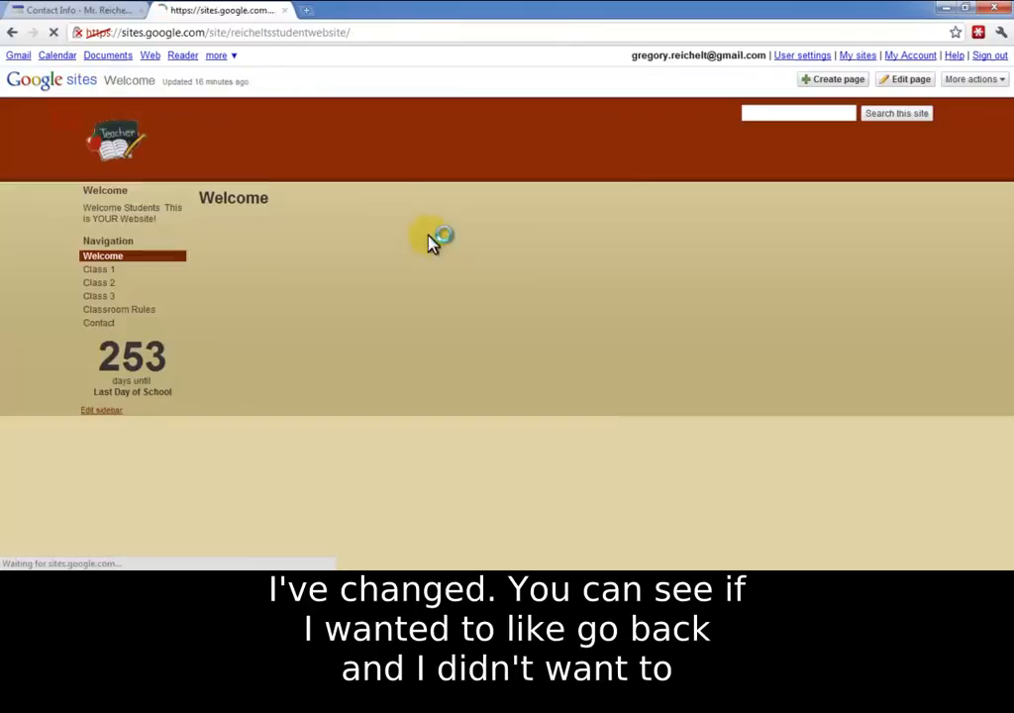
pyautogui.click(968, 79)
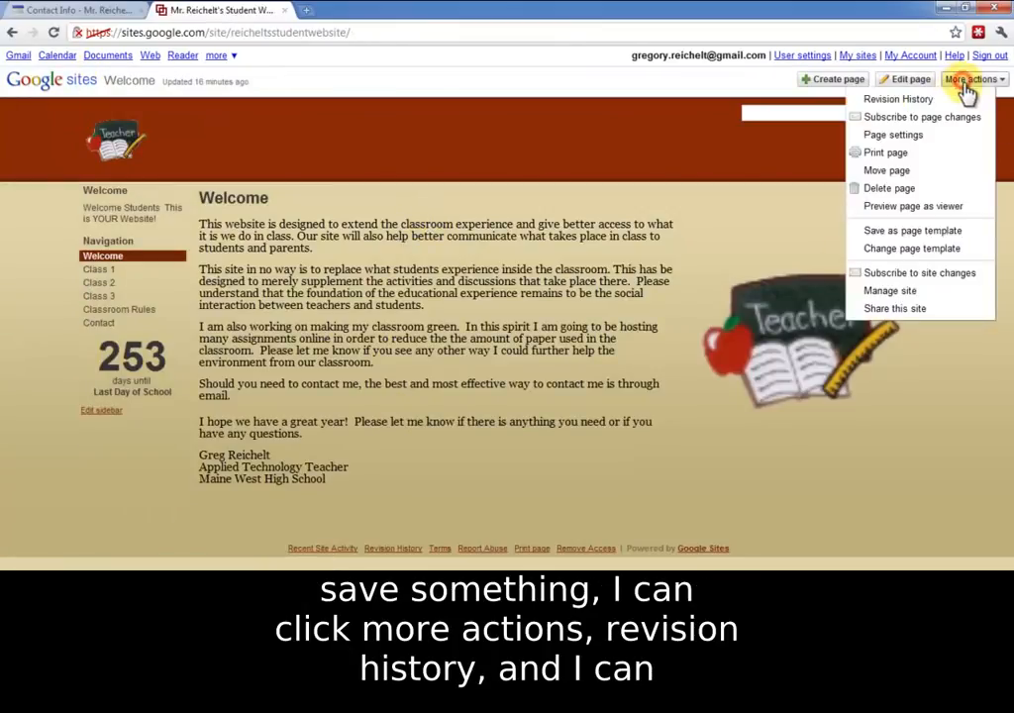
pyautogui.click(950, 100)
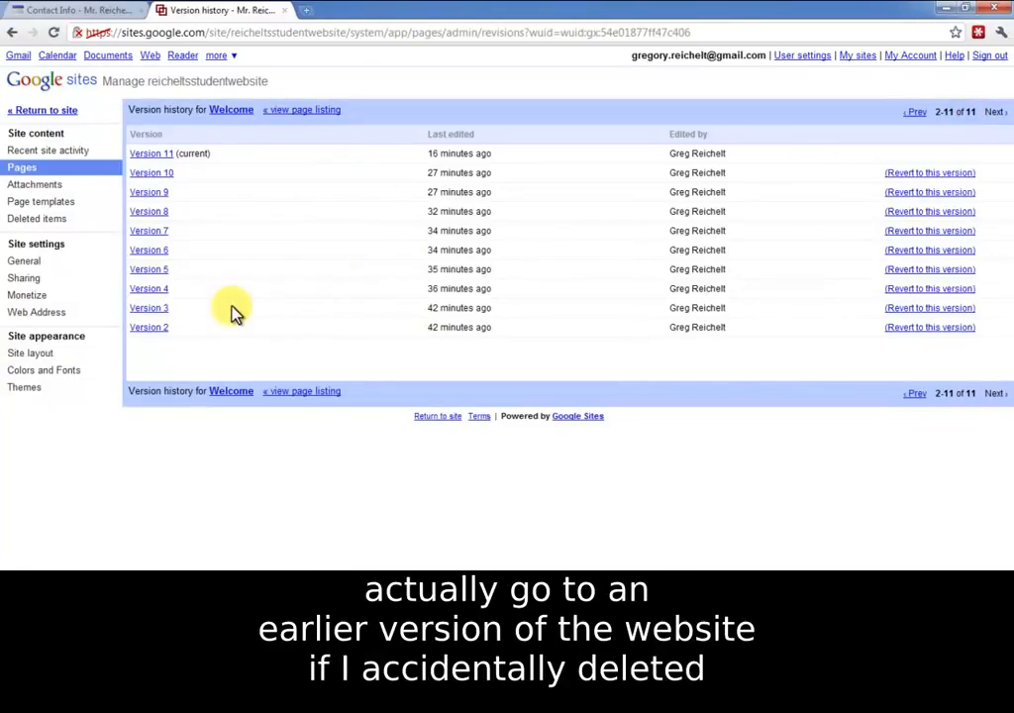
# Step: Open the site's Web Address settings and copy the link address of its default web address
pyautogui.click(50, 317)
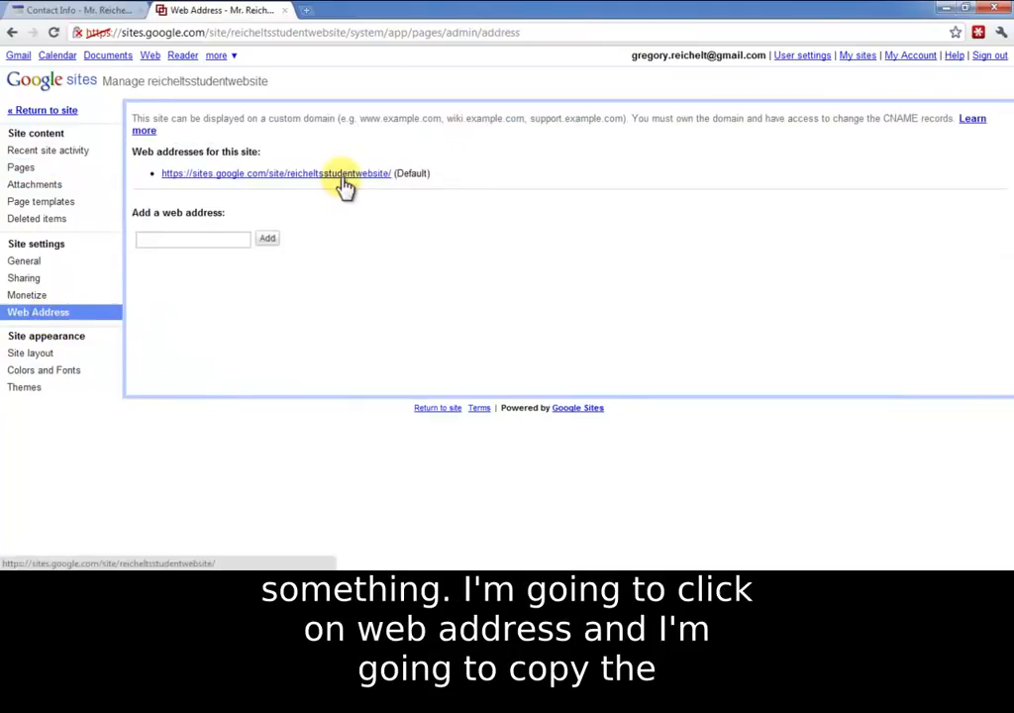
pyautogui.rightClick(364, 179)
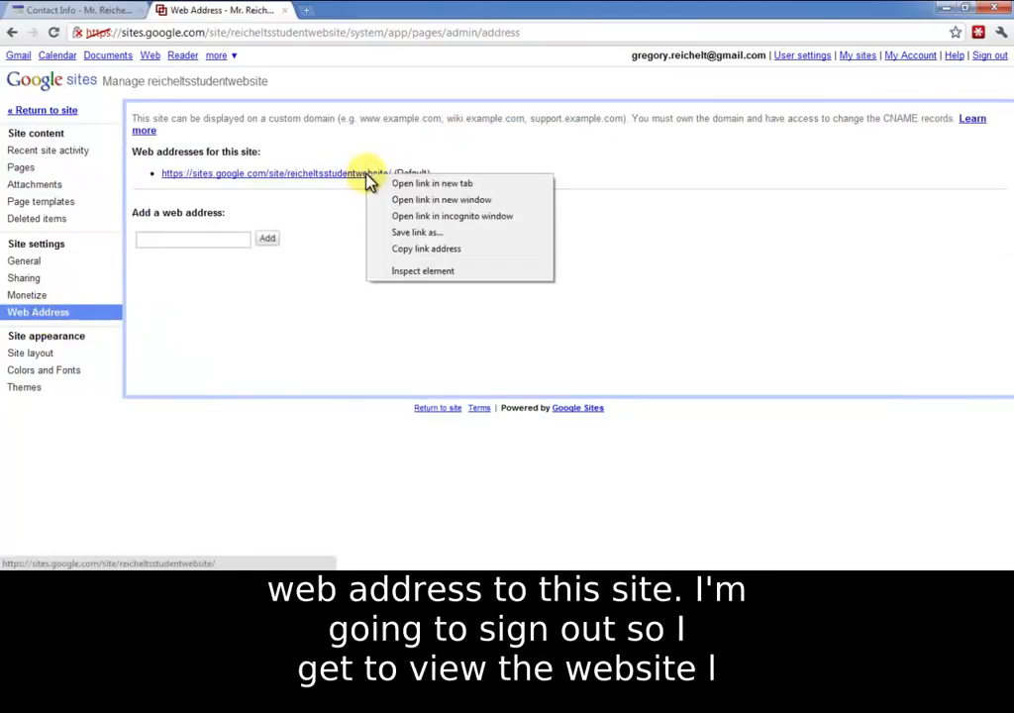
pyautogui.click(419, 250)
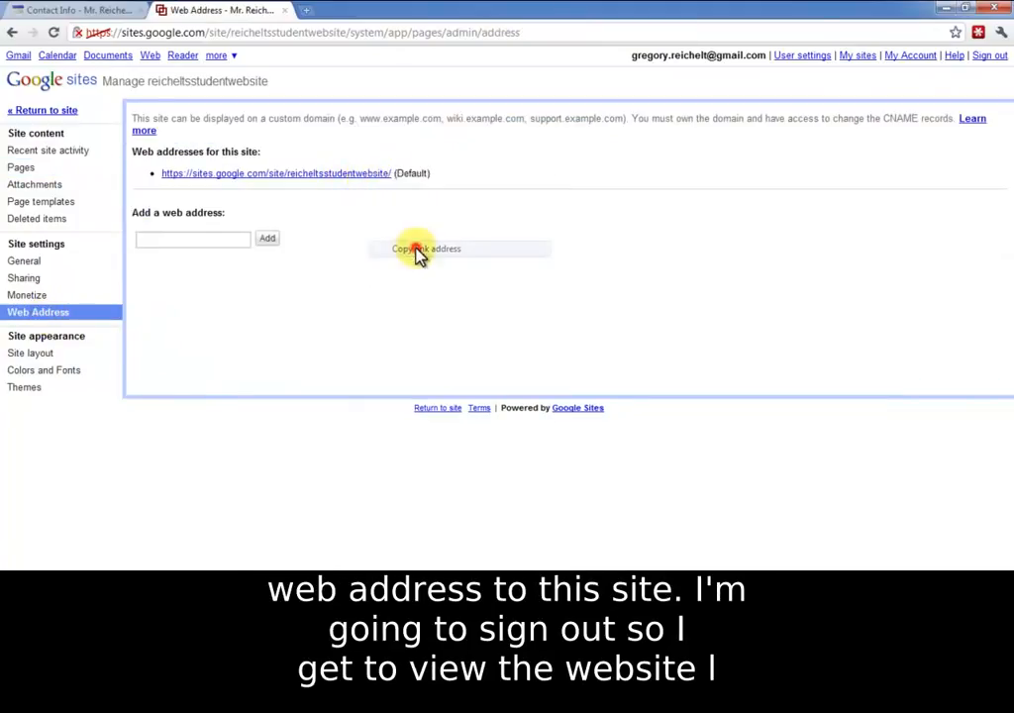
# Step: Sign out of the Google account and load the copied site address to view the Welcome and Class 1 pages as a student
pyautogui.click(989, 57)
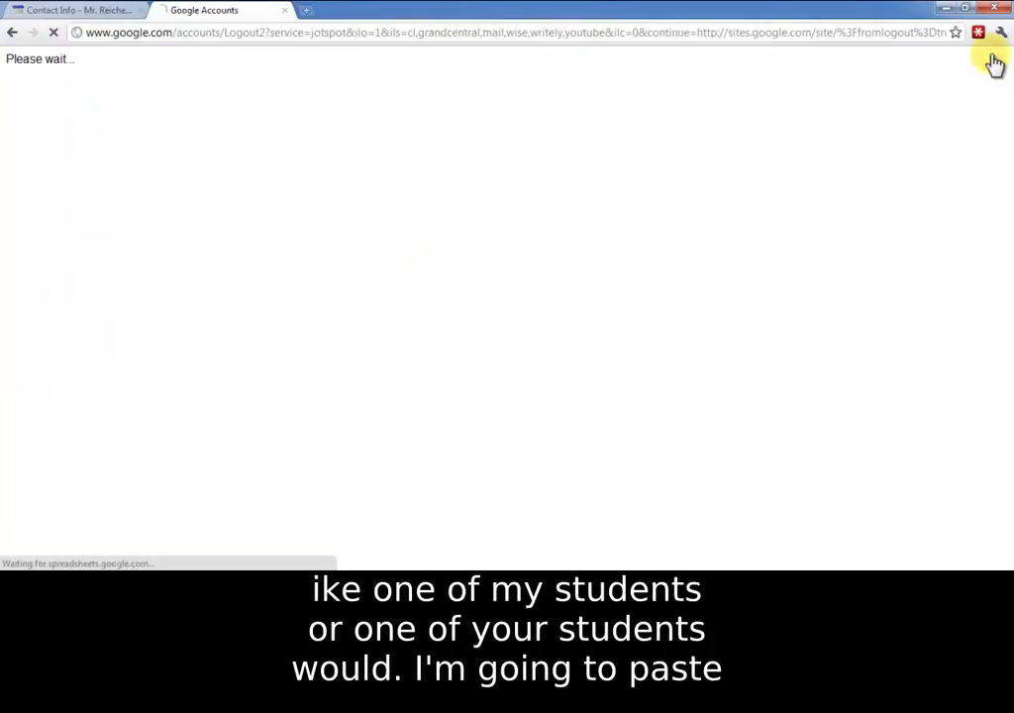
pyautogui.click(292, 34)
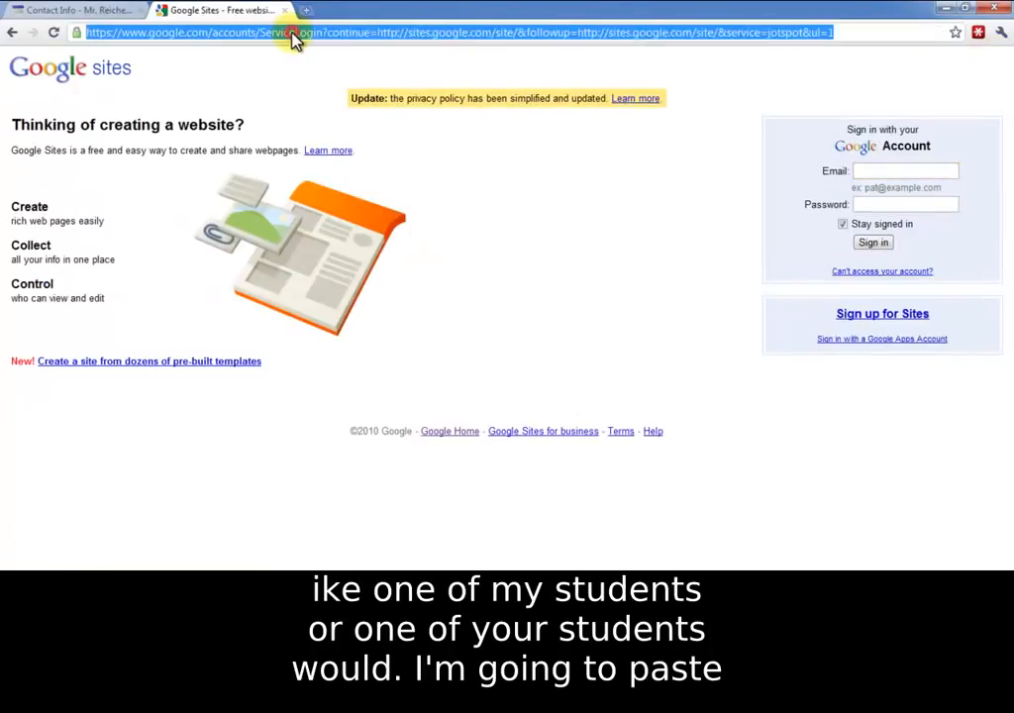
pyautogui.hotkey('ctrl', 'v')
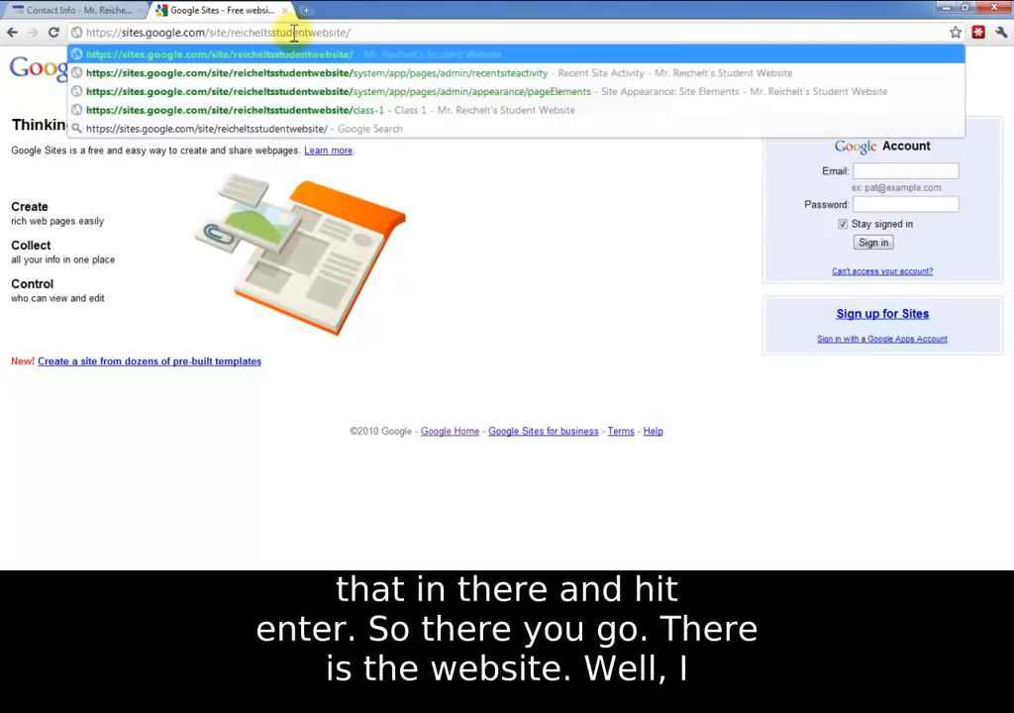
pyautogui.press('Return')
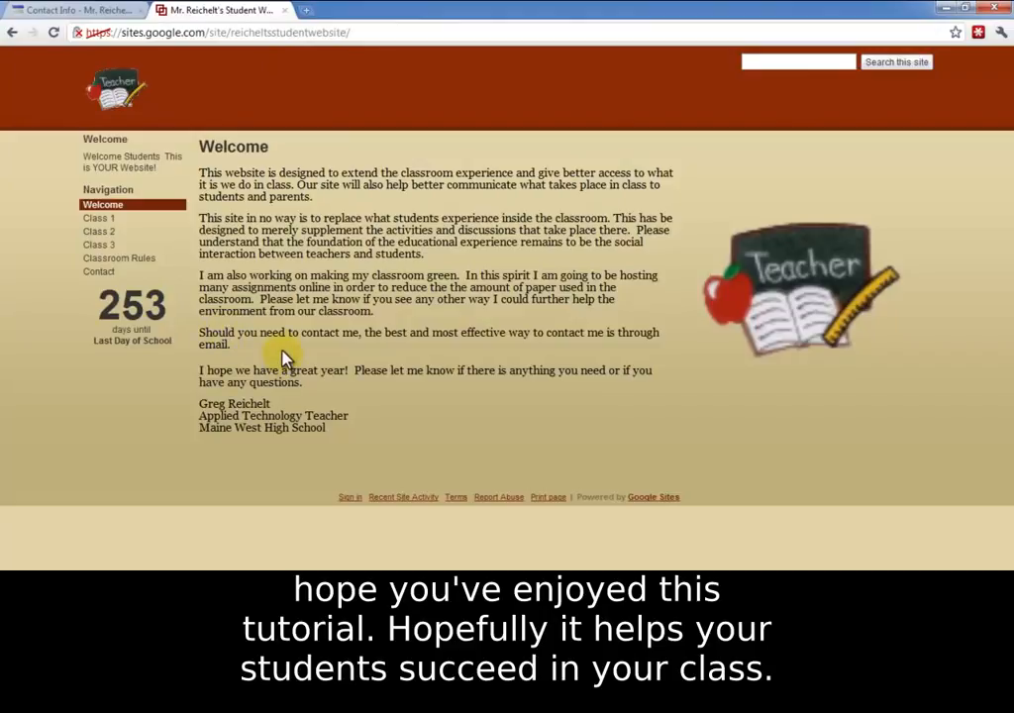
pyautogui.click(99, 218)
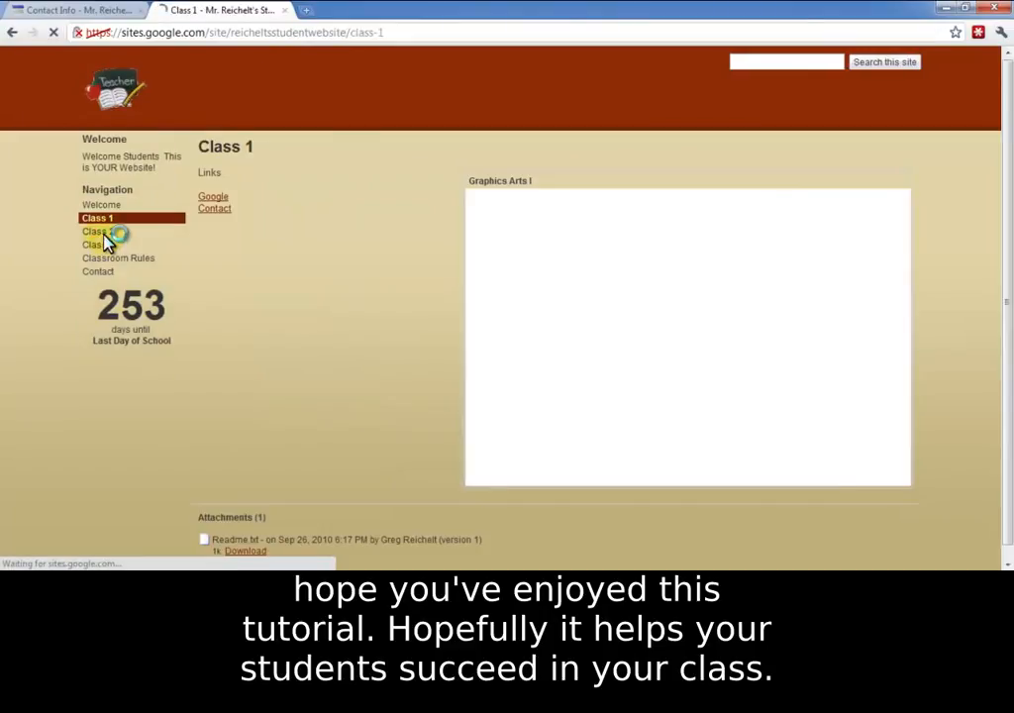